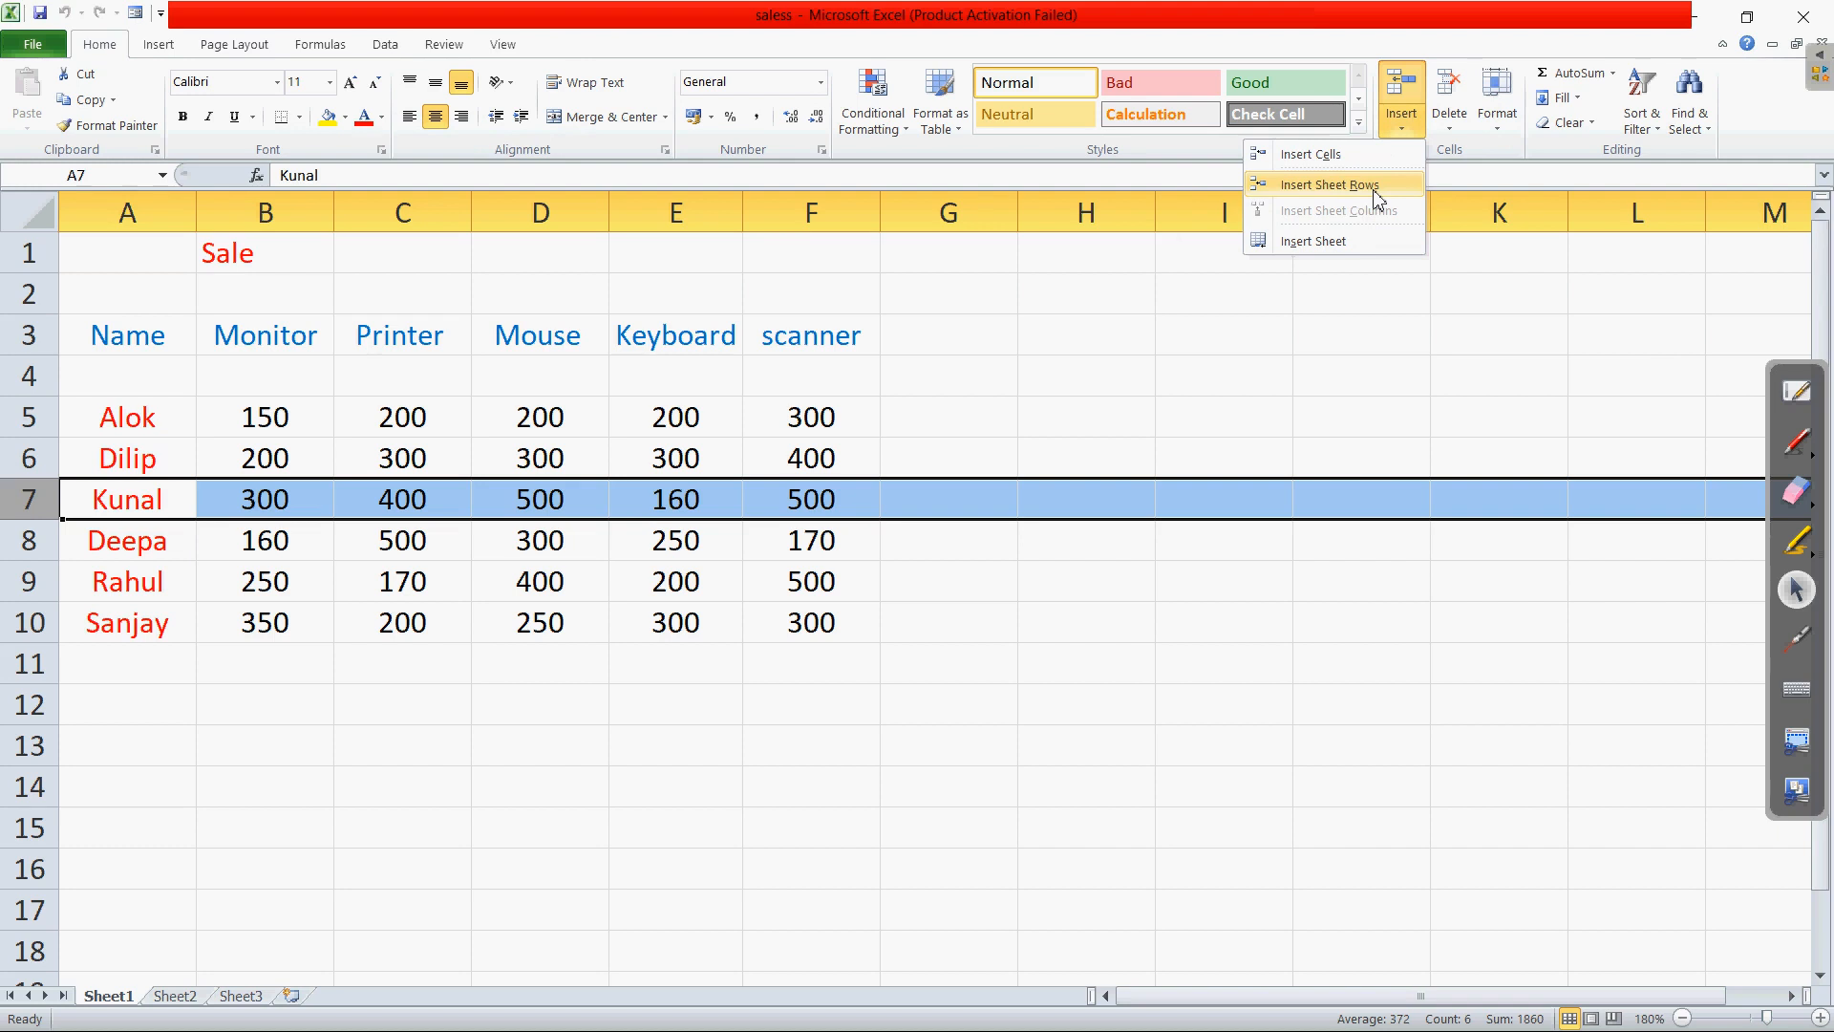
Step: Insert a new sheet row at the selected row 7 of the sales table
left_click(1377, 198)
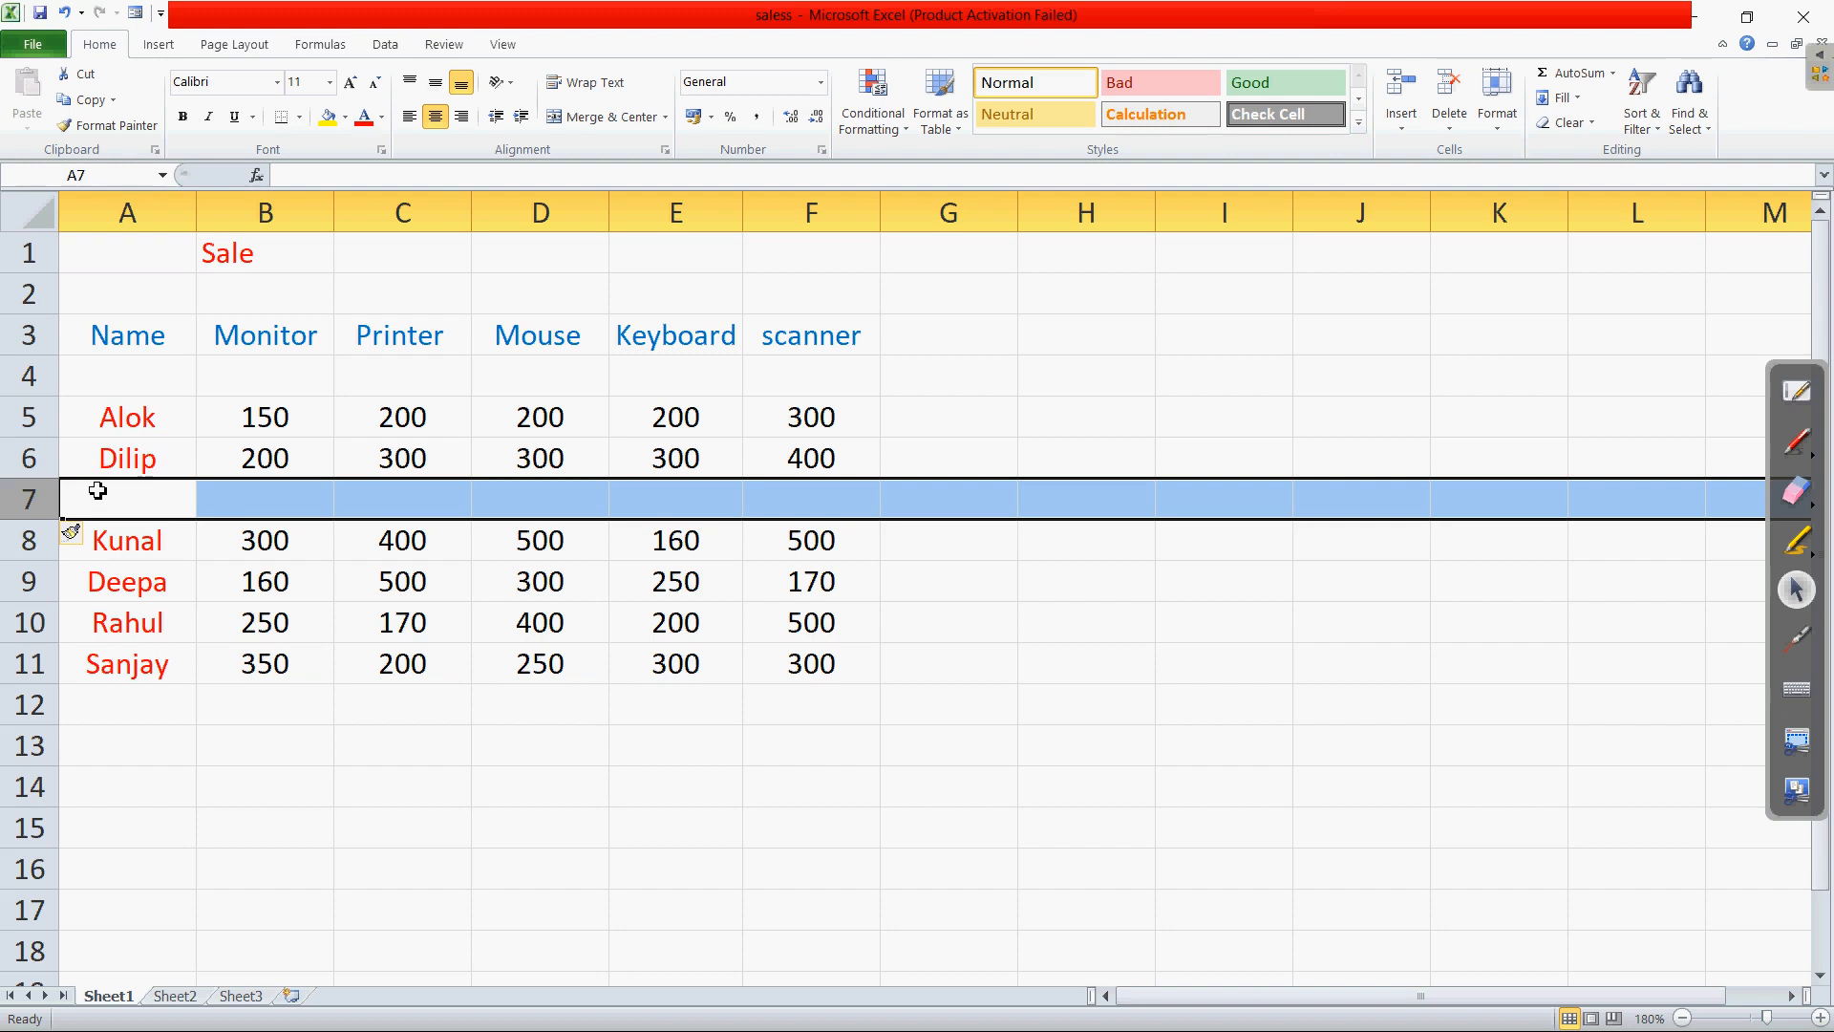
Step: Switch to the PDF textbook and review the Inserting a Column instructions, pointing out the column heading and the Insert command in the illustration
key("alt+Tab")
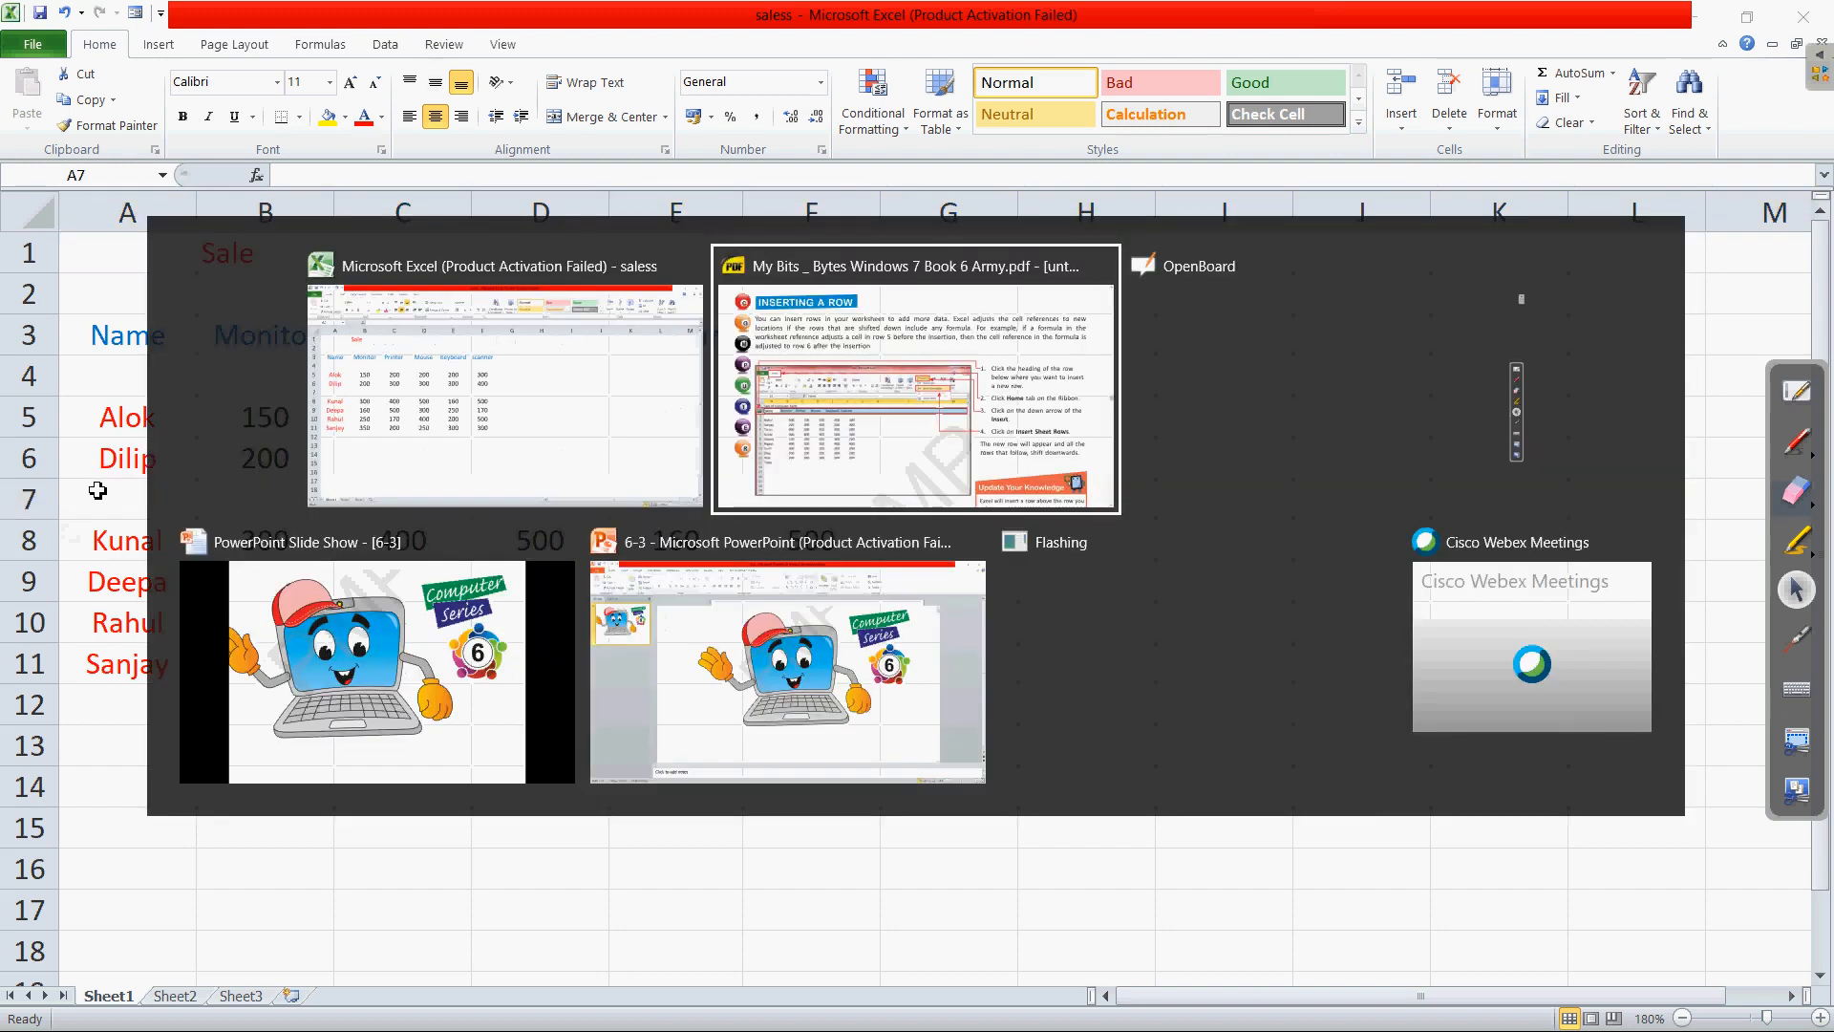
key("alt+Tab")
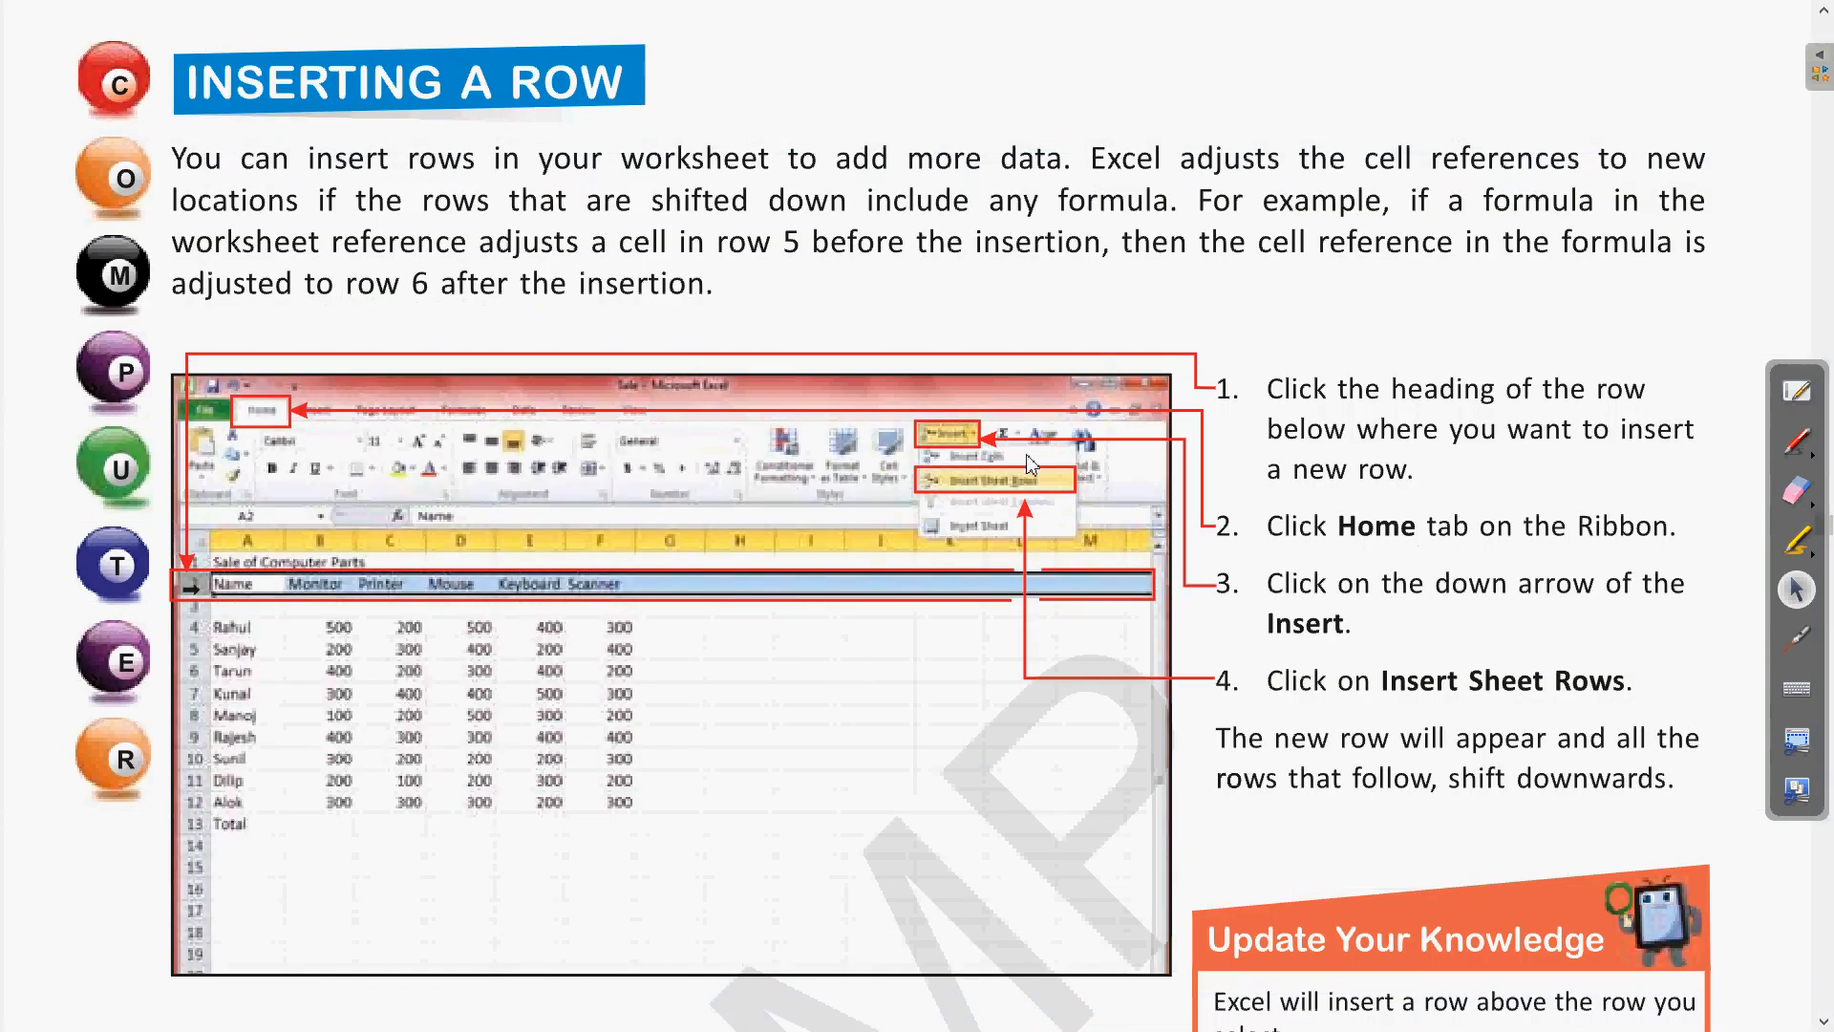
scroll(1035, 468, "down", 3)
scroll(1034, 468, "down", 5)
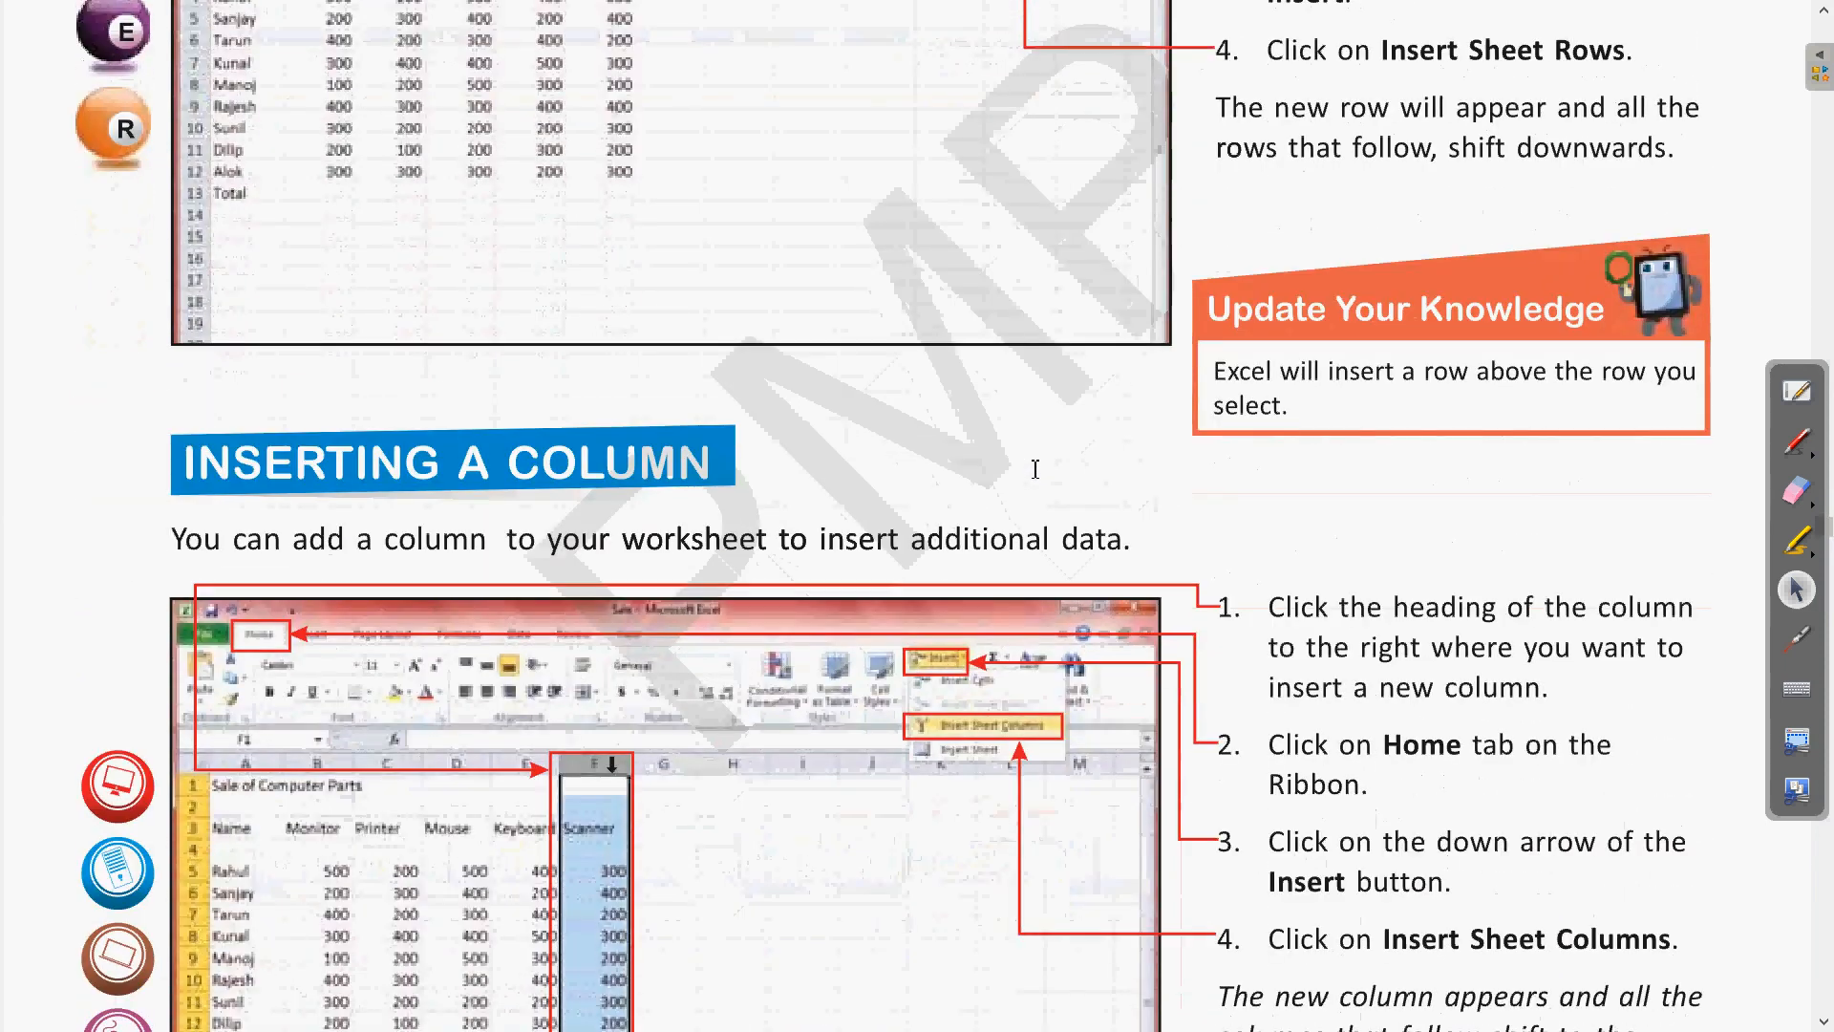
scroll(1035, 471, "down", 1)
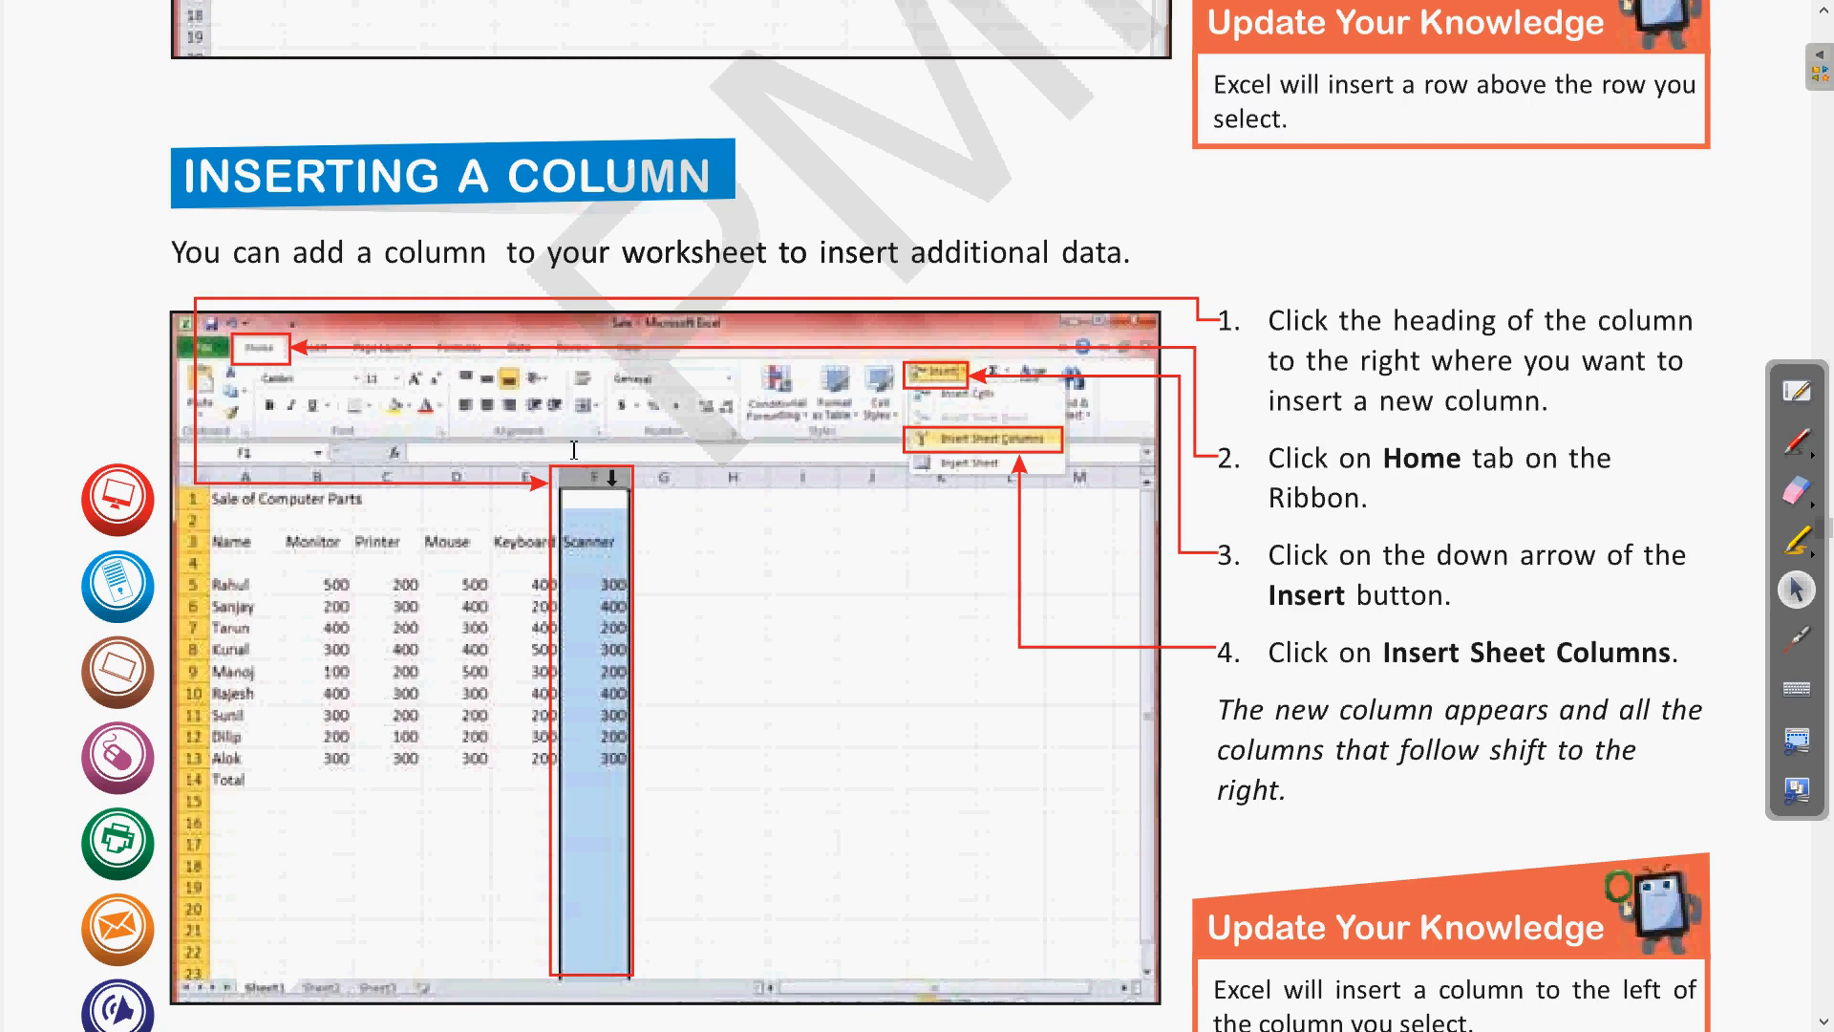
left_click(1797, 640)
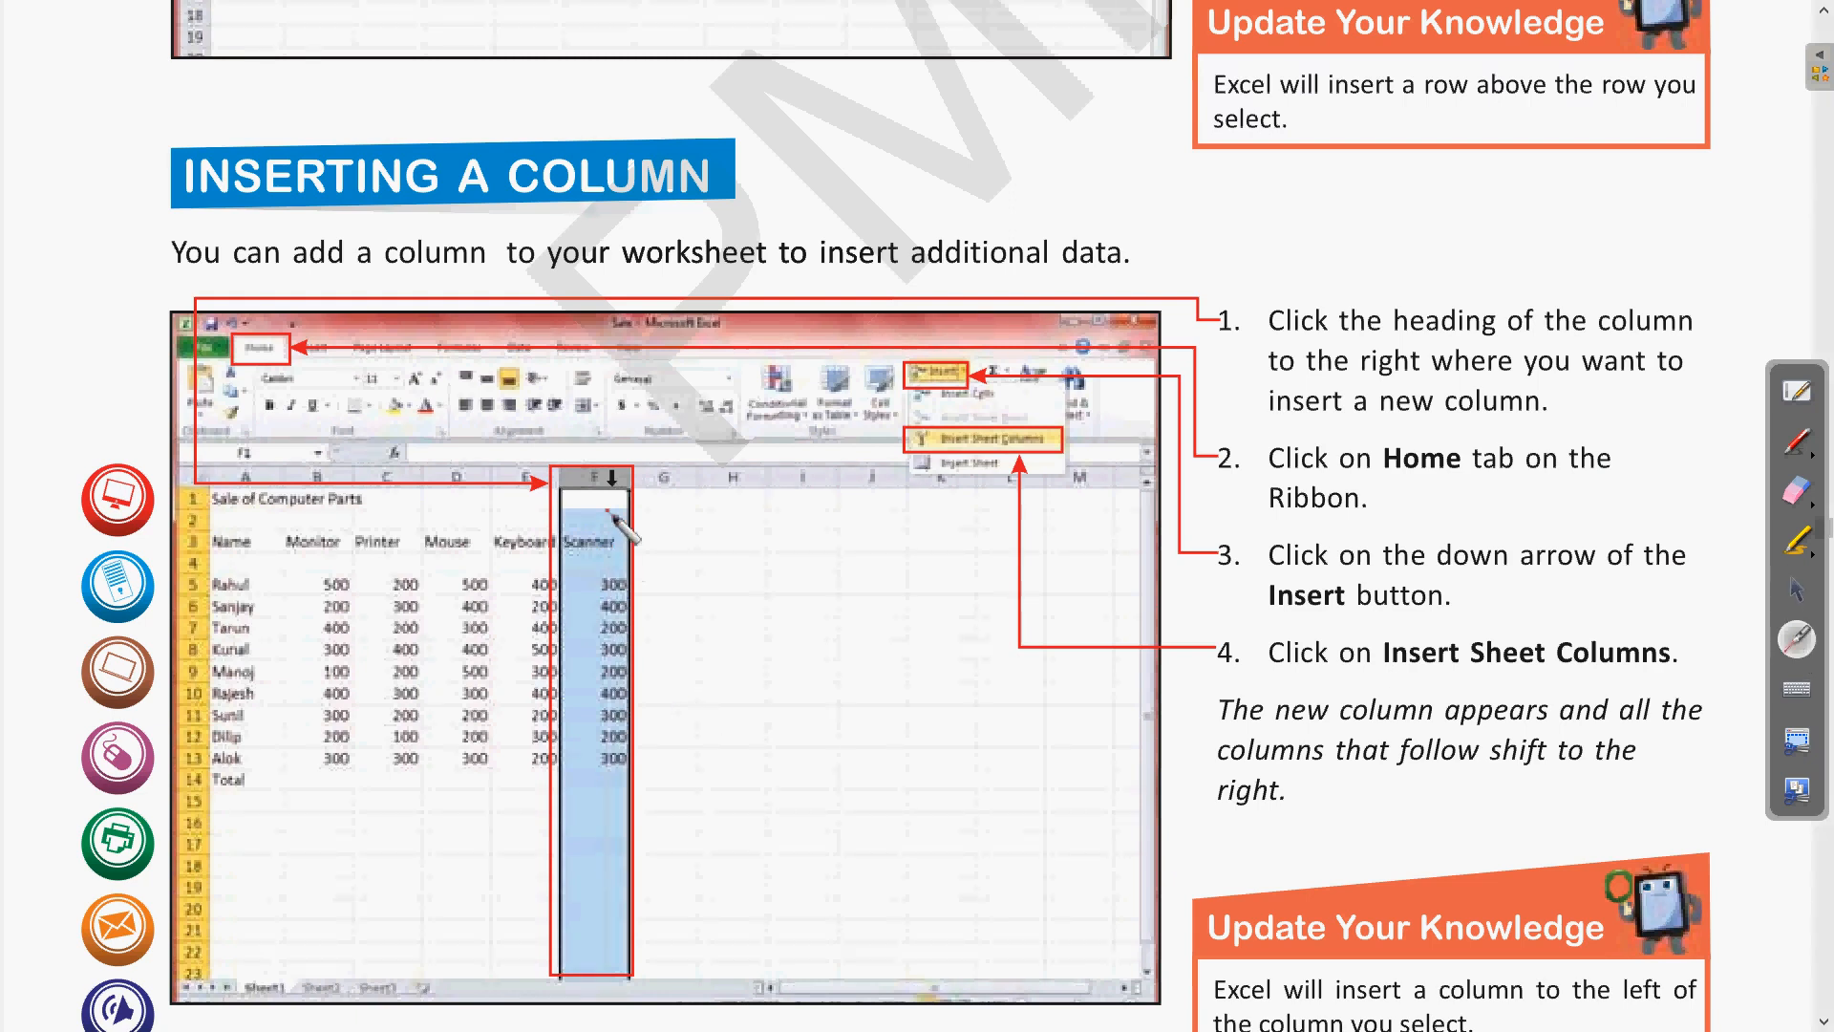
left_click(603, 479)
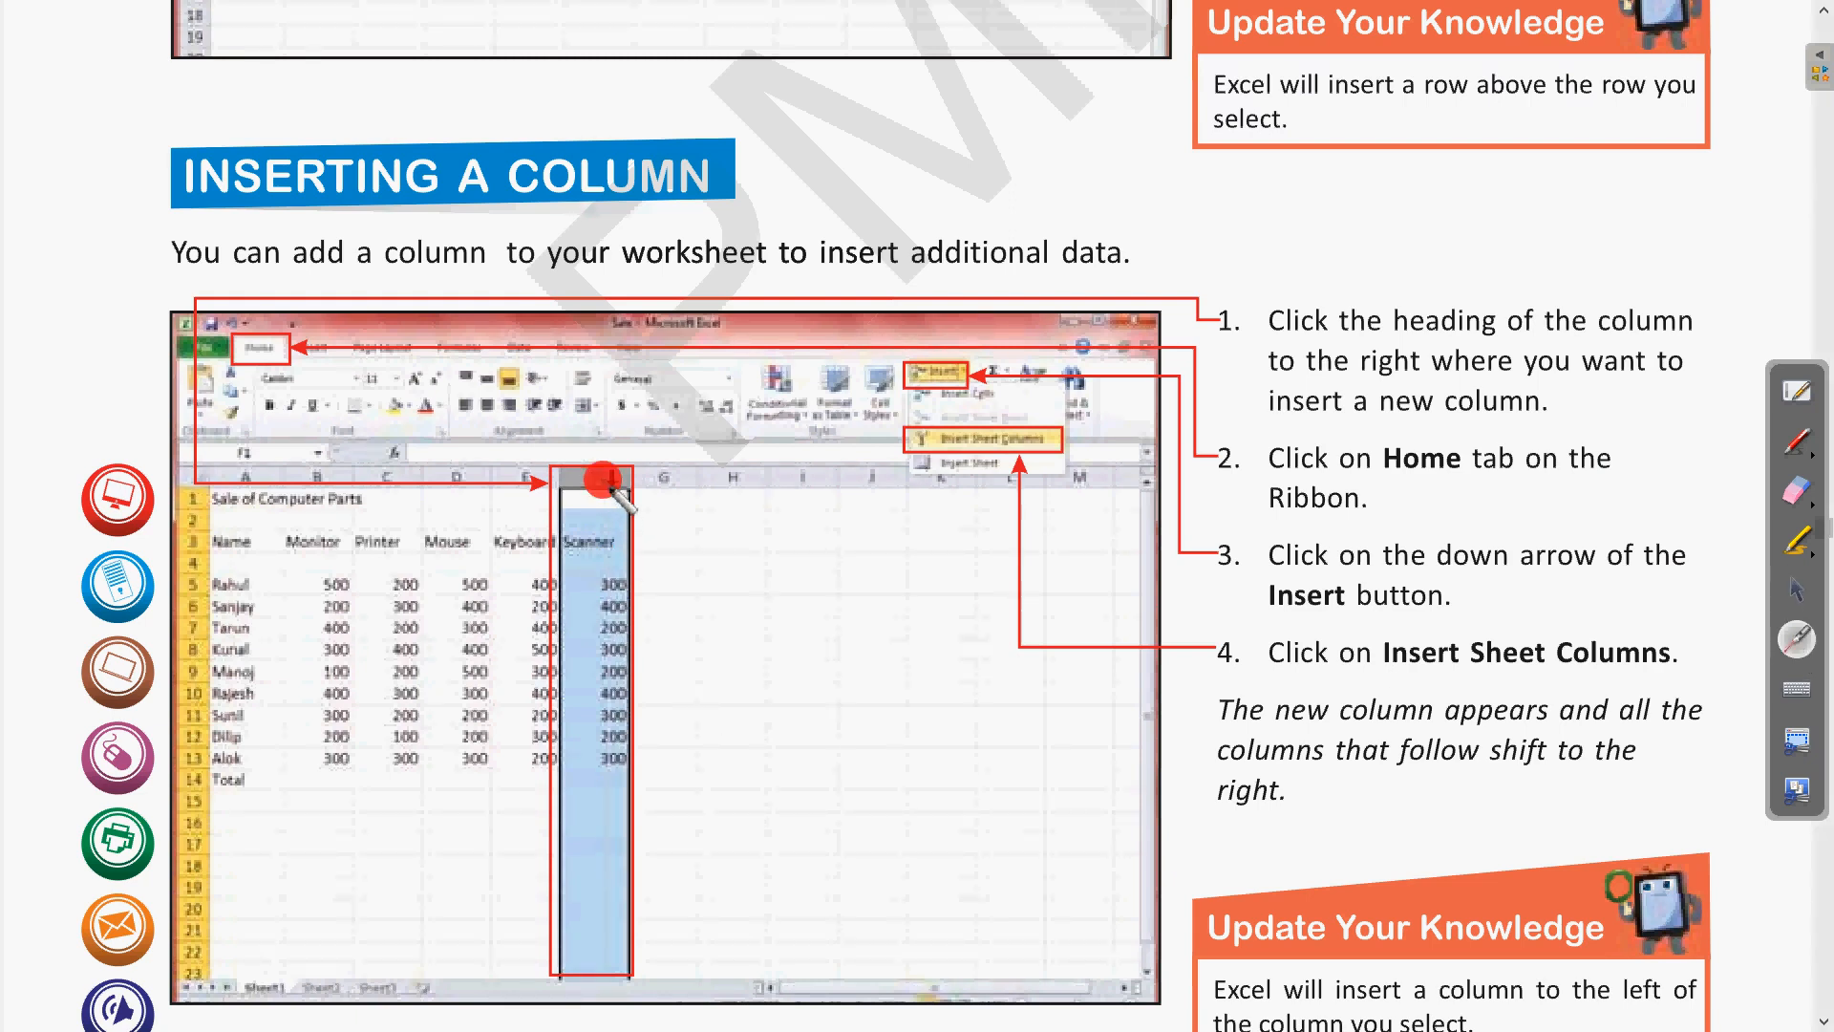
left_click(253, 385)
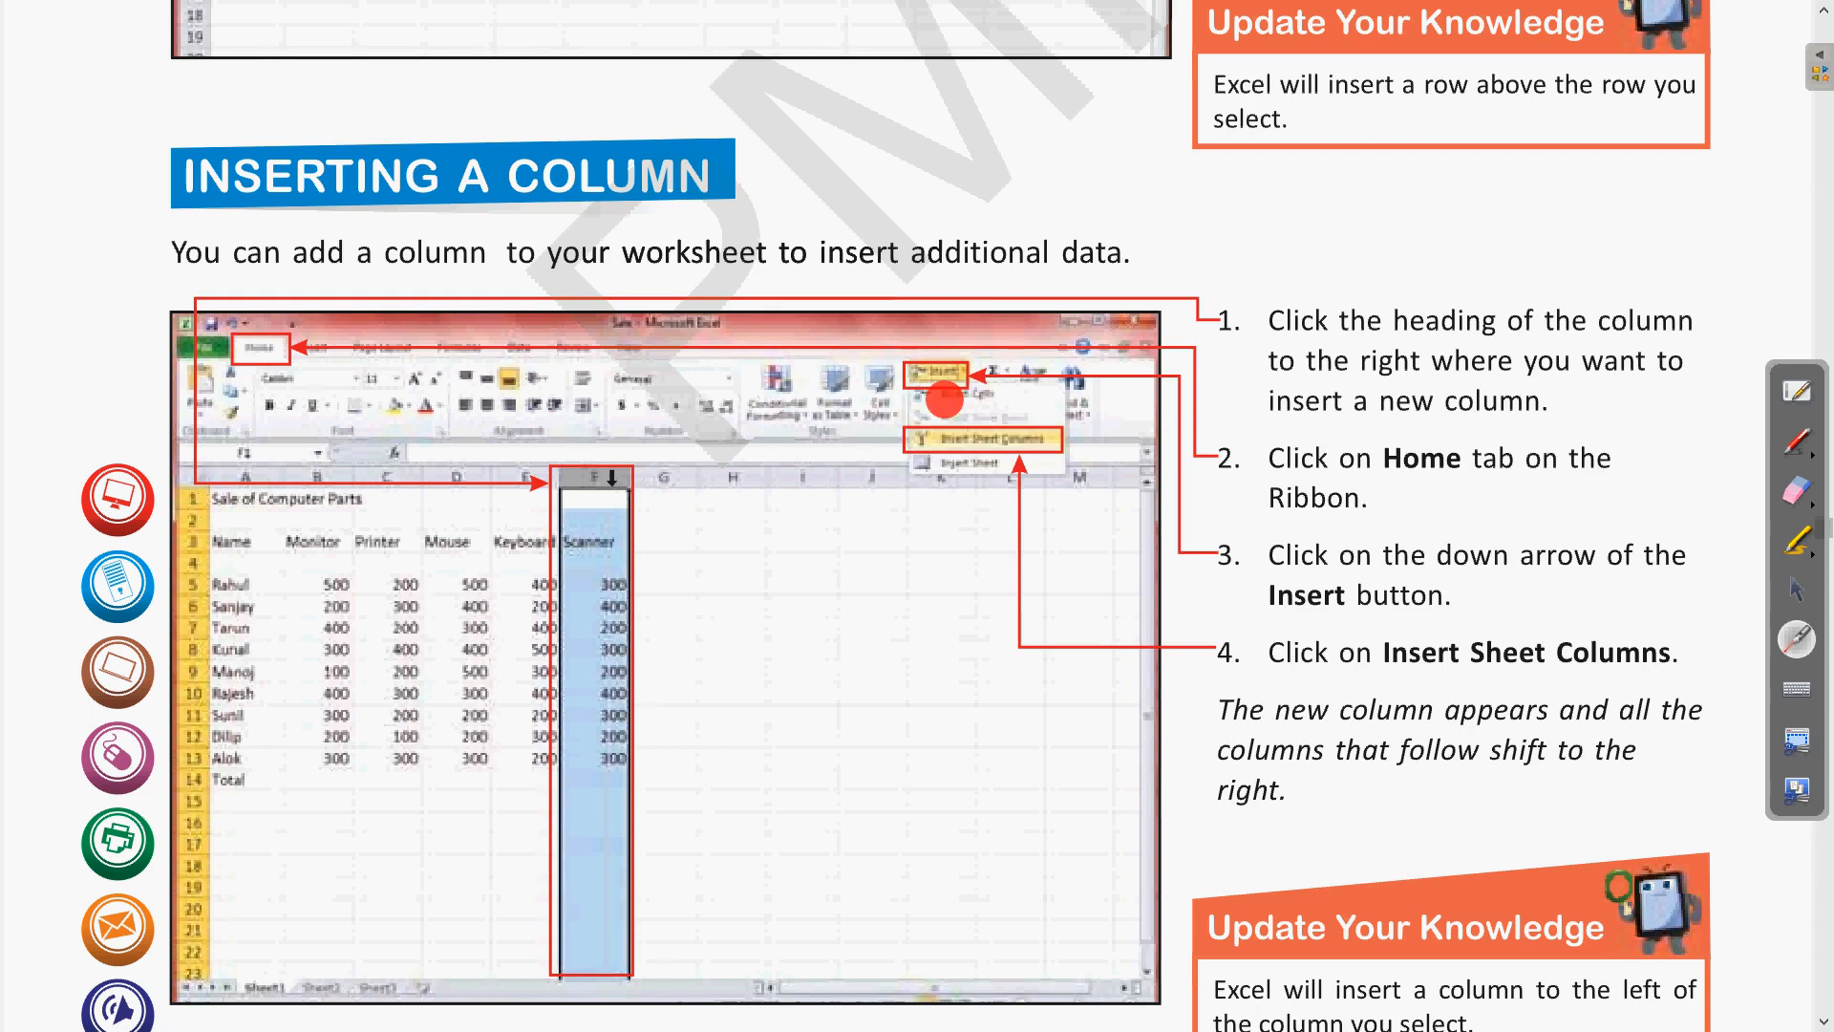
left_click(989, 364)
left_click(1797, 590)
Step: Switch to Excel and insert a new sheet column immediately before the scanner column, then deselect it
key("alt+Tab")
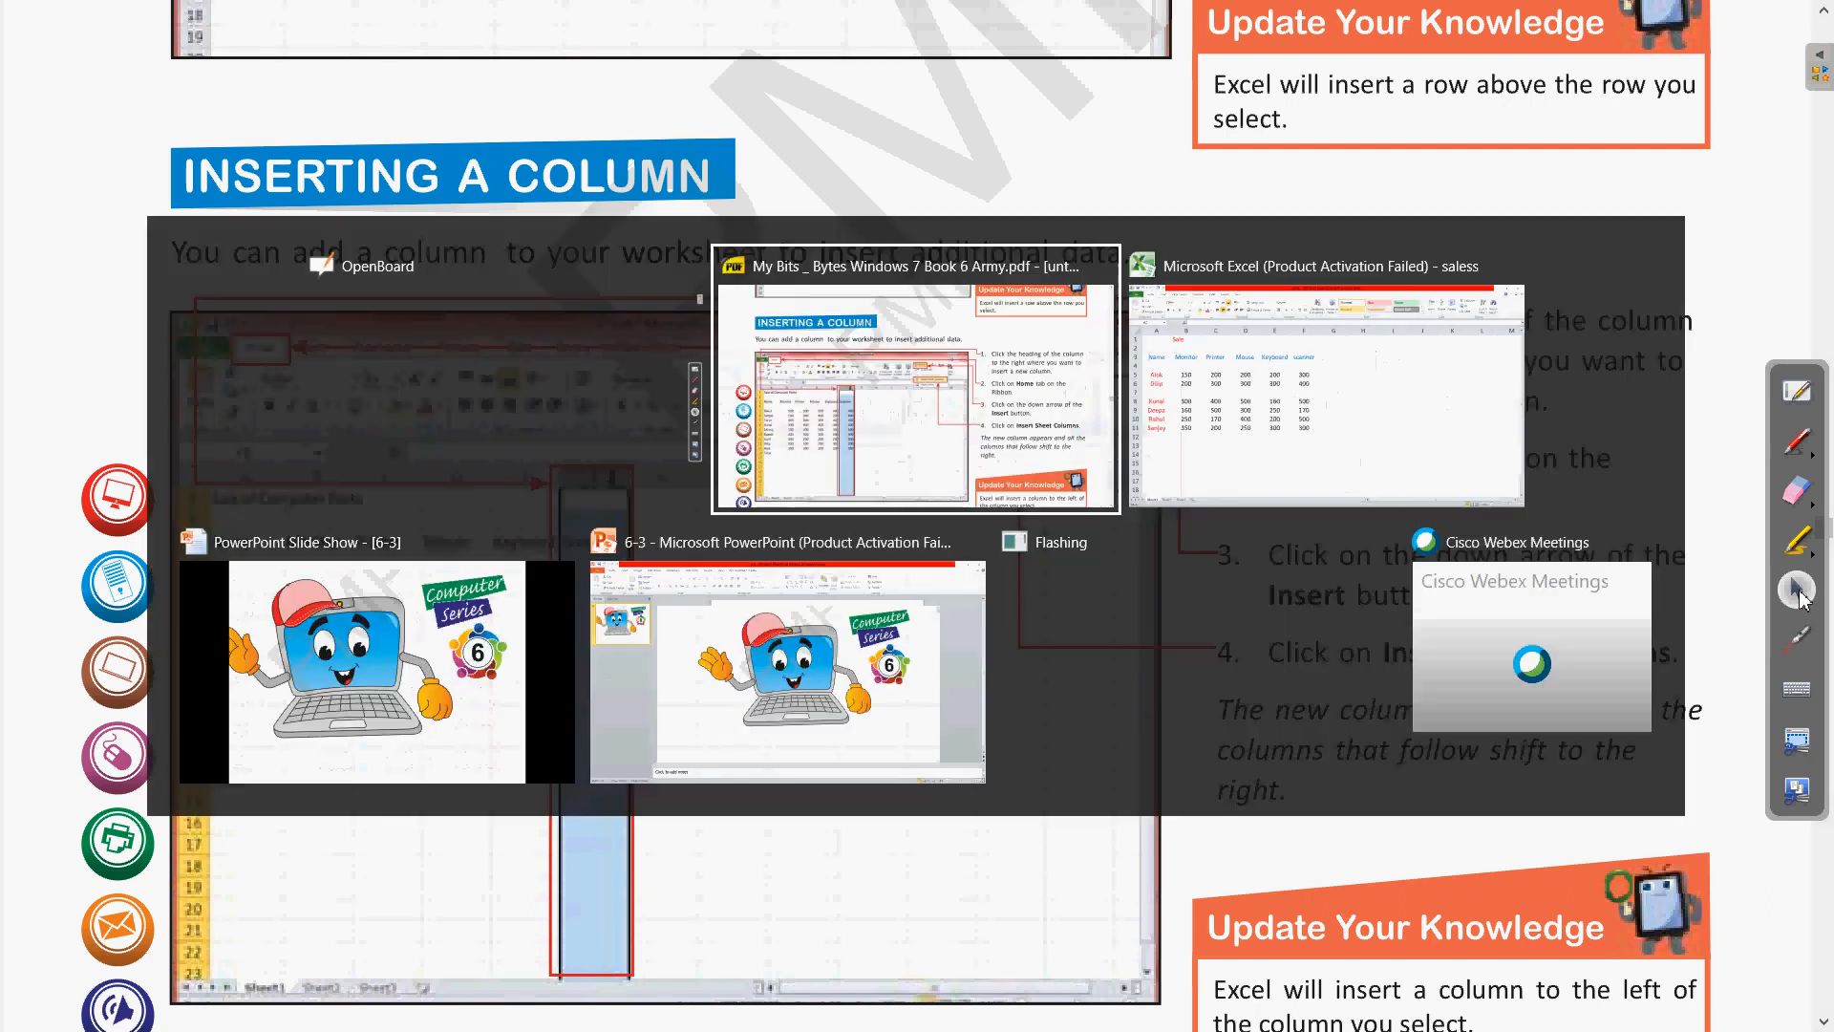
key("alt+Tab")
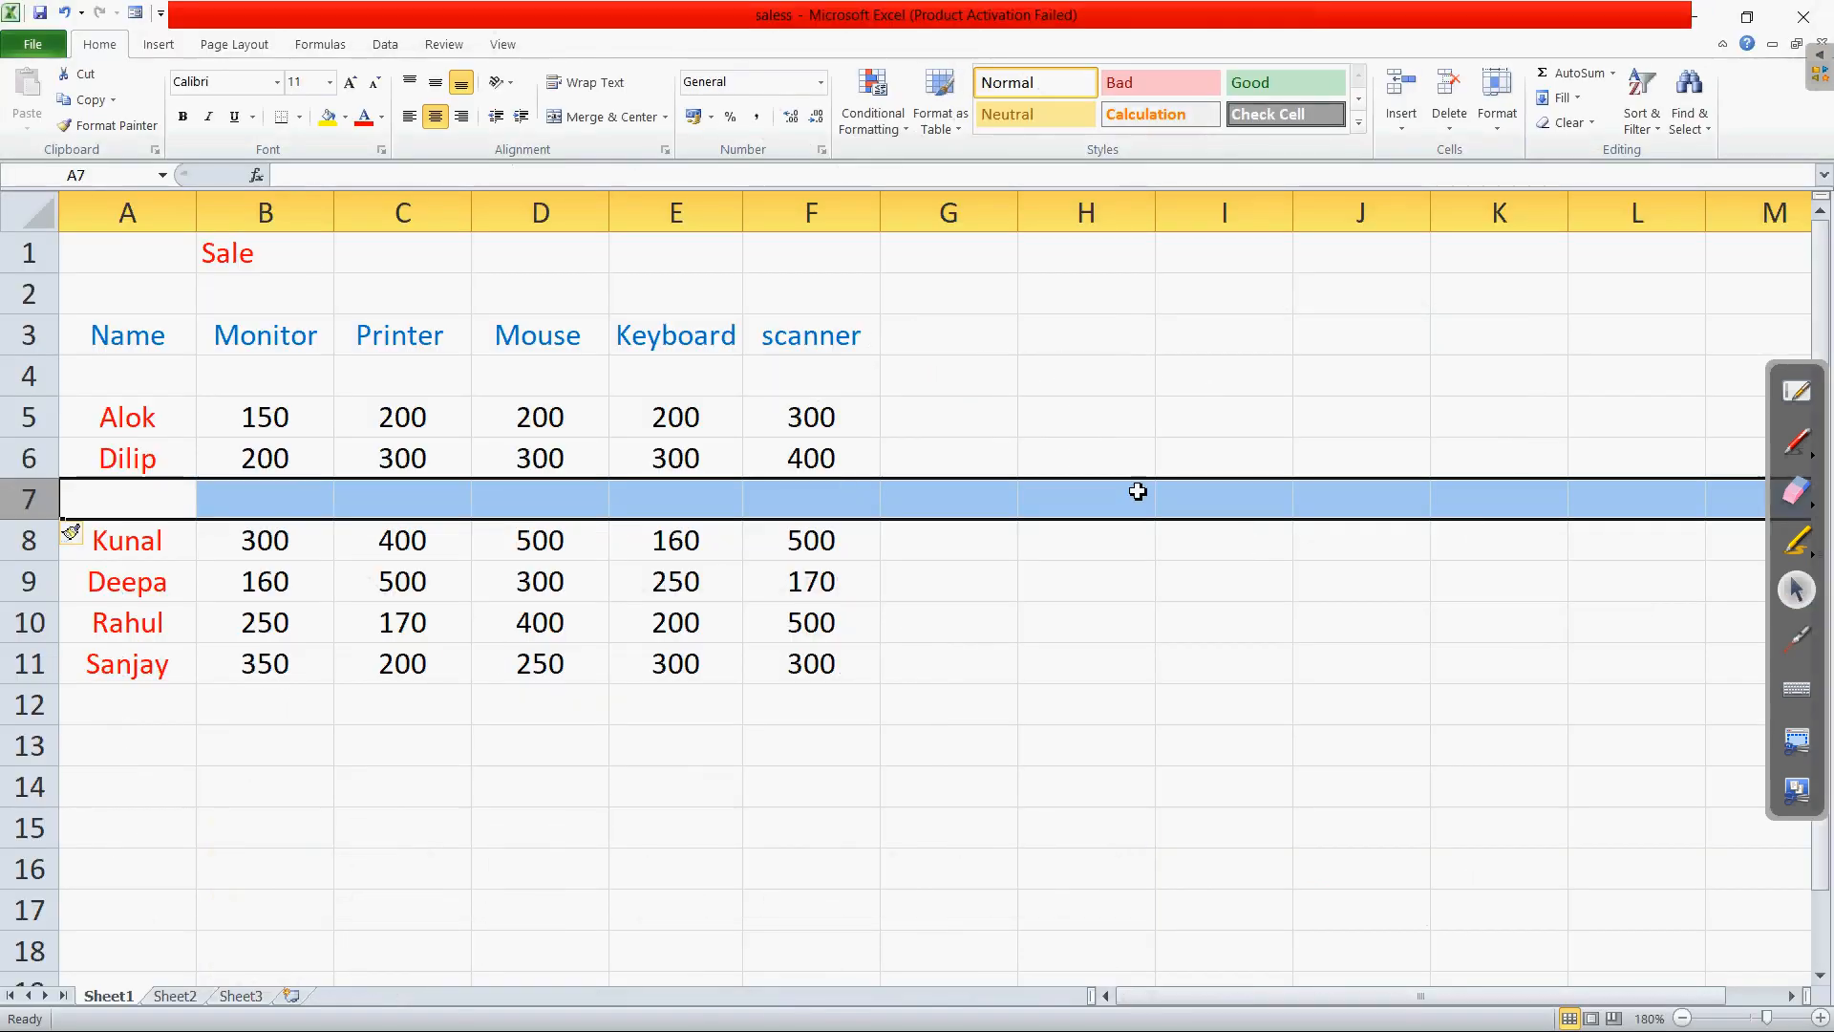
left_click(819, 214)
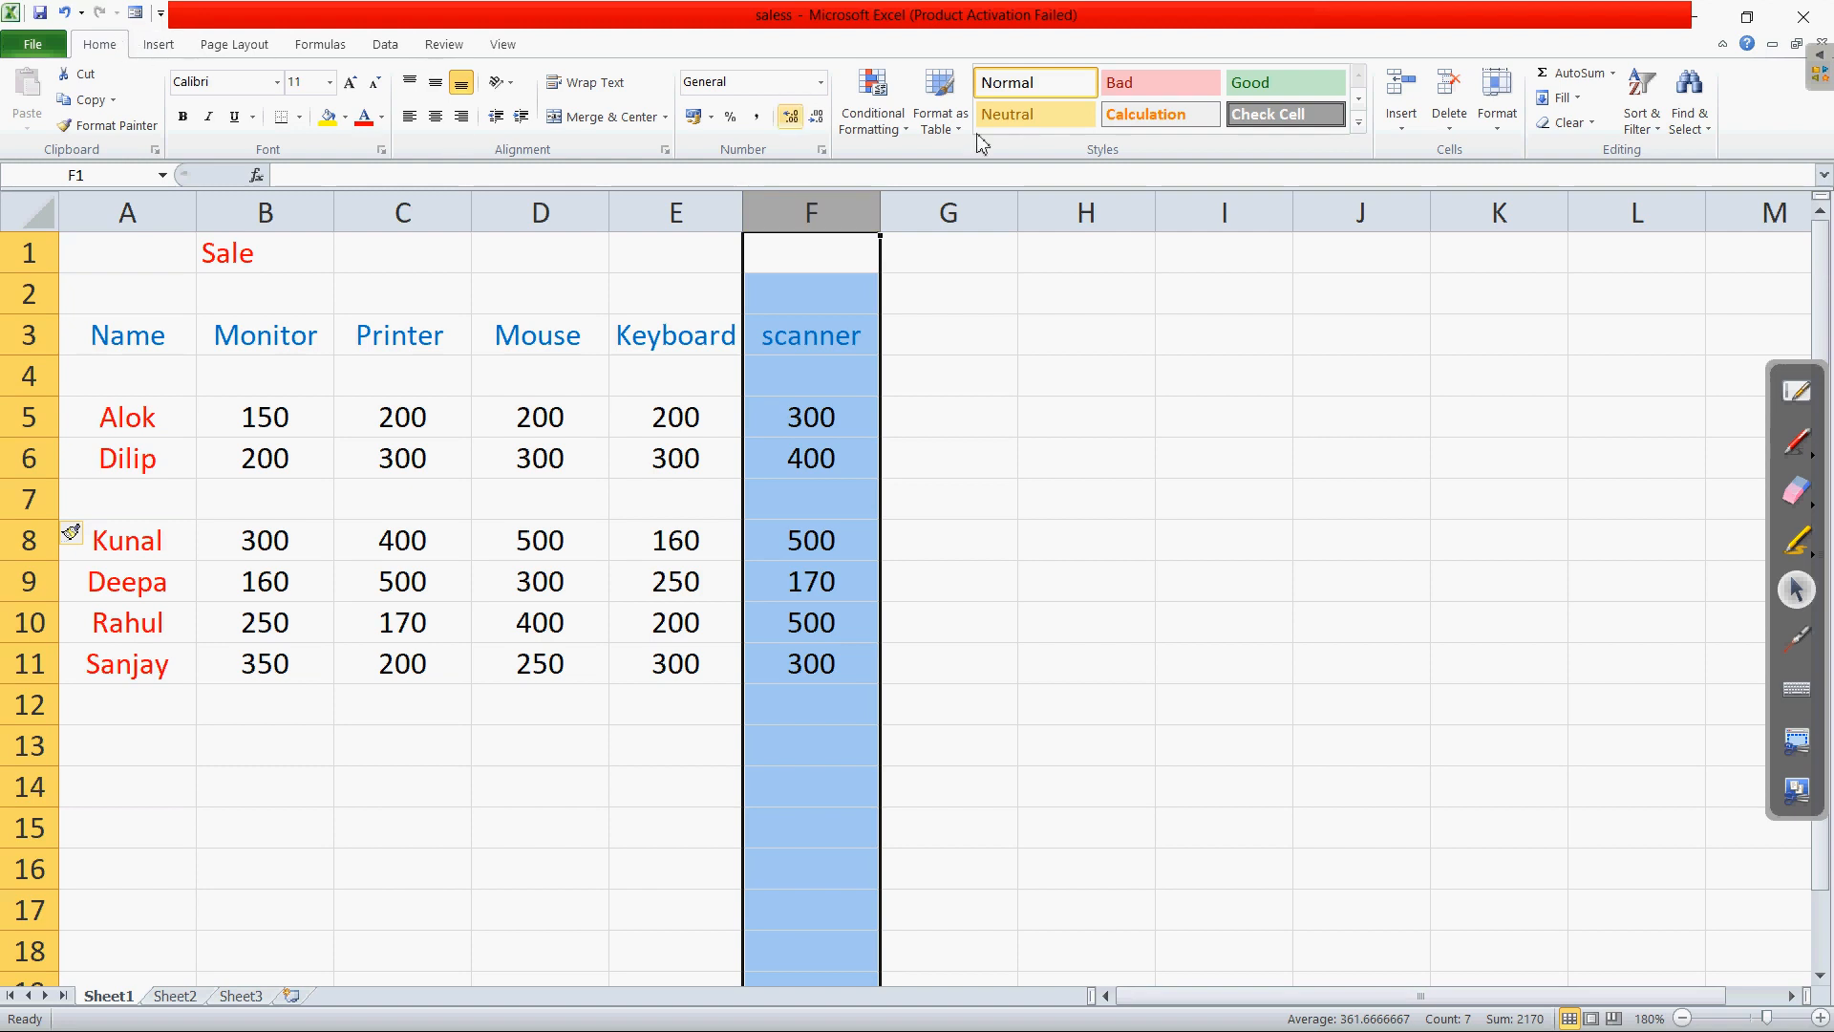
left_click(1402, 134)
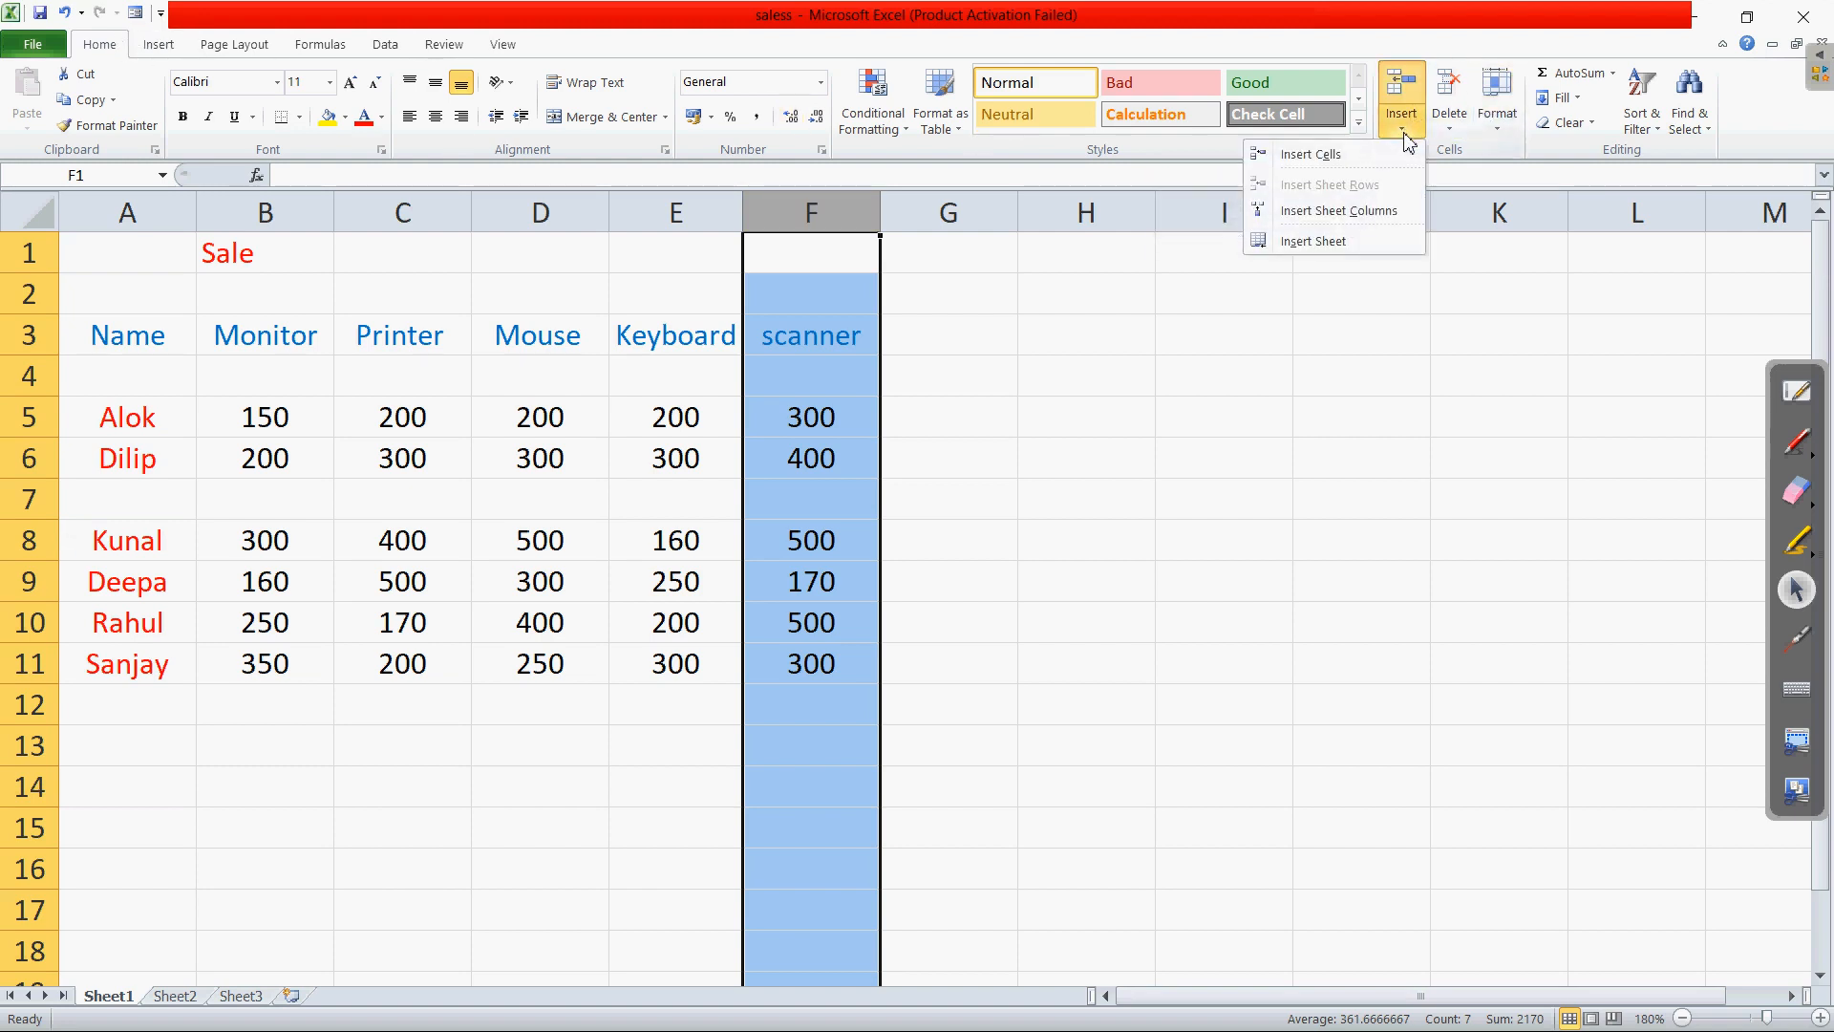
left_click(1370, 215)
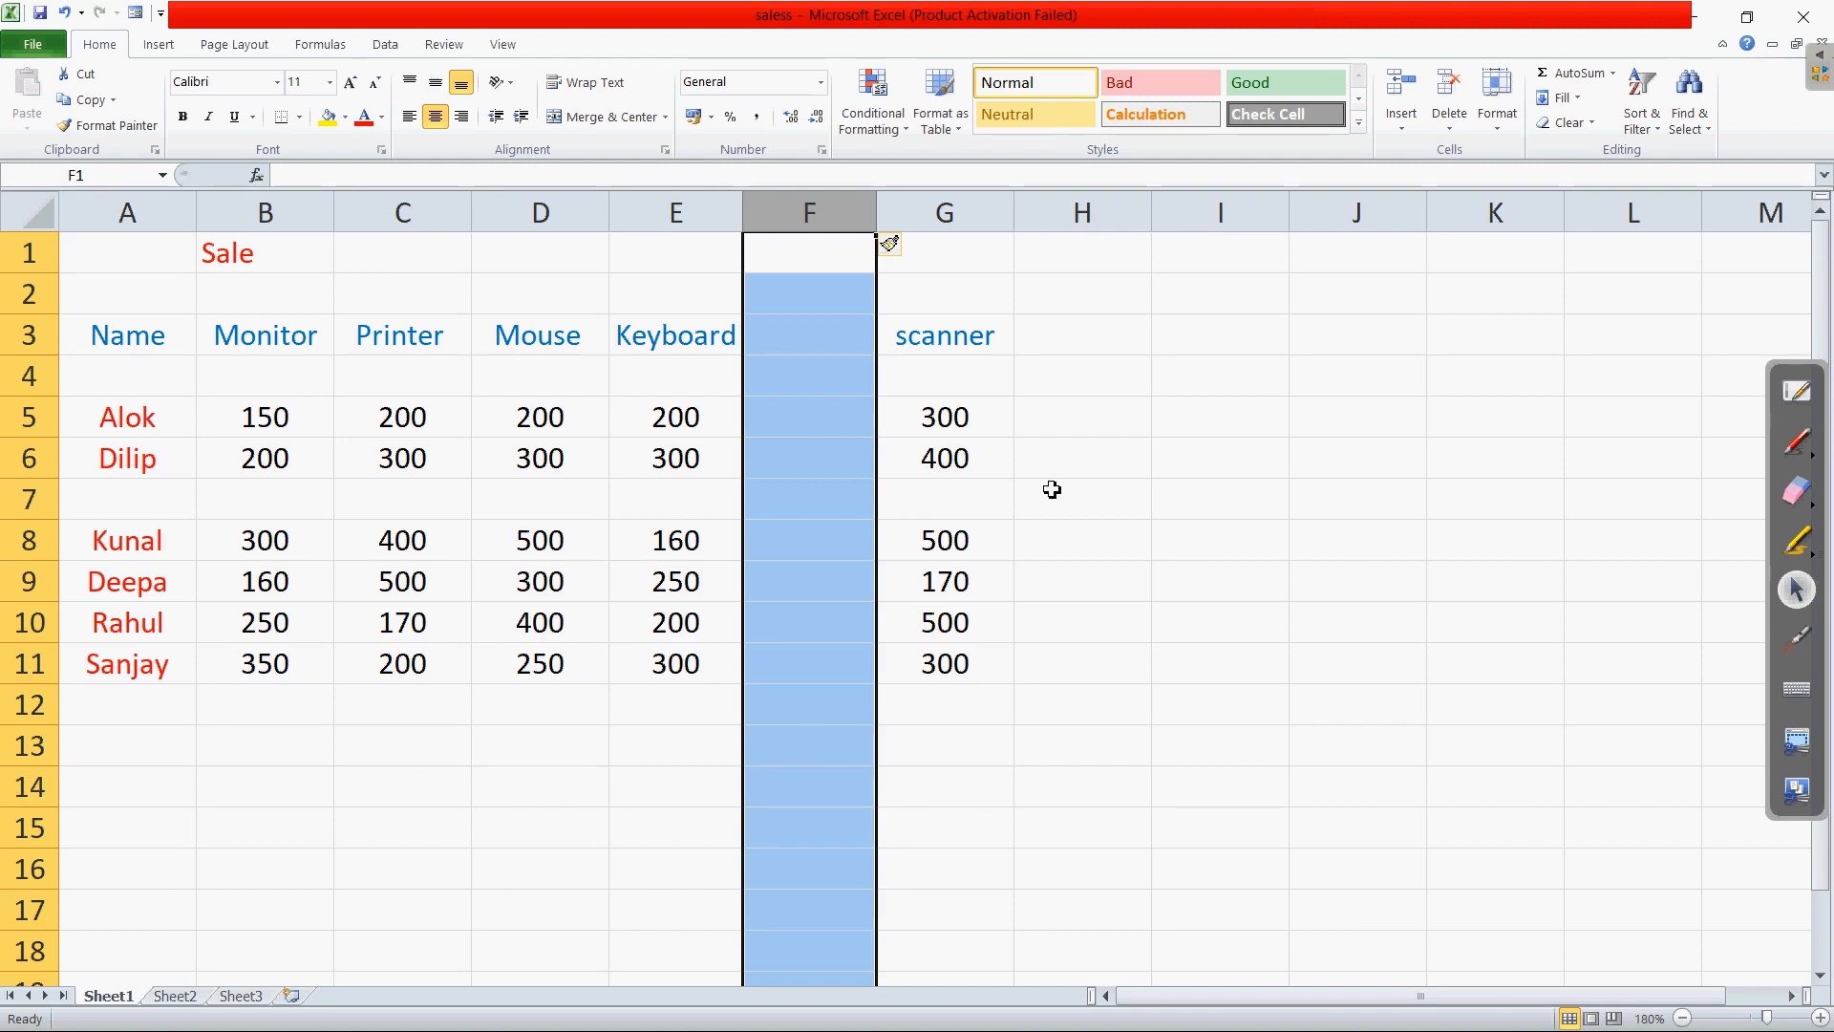
left_click(1079, 498)
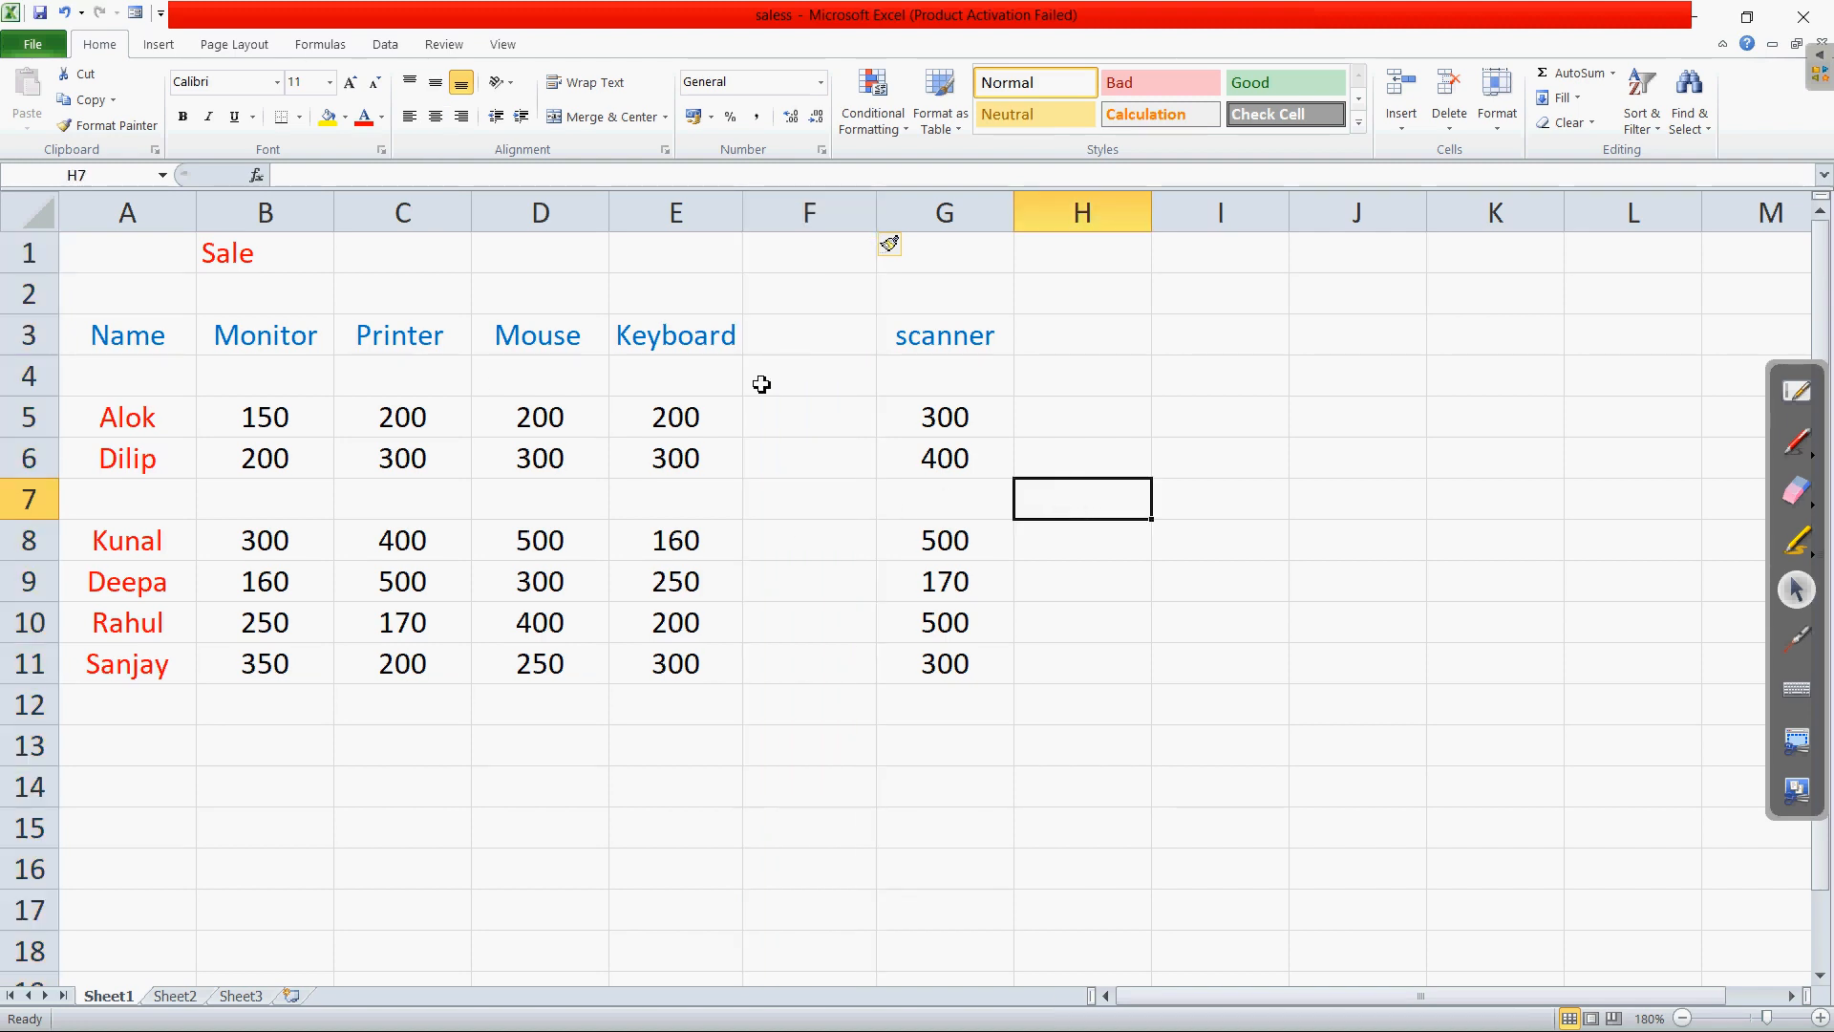
Step: Switch to the PDF textbook and review the Deleting a Column instructions on the Deleting Column and Row page
key("alt+Tab")
key("alt+Tab")
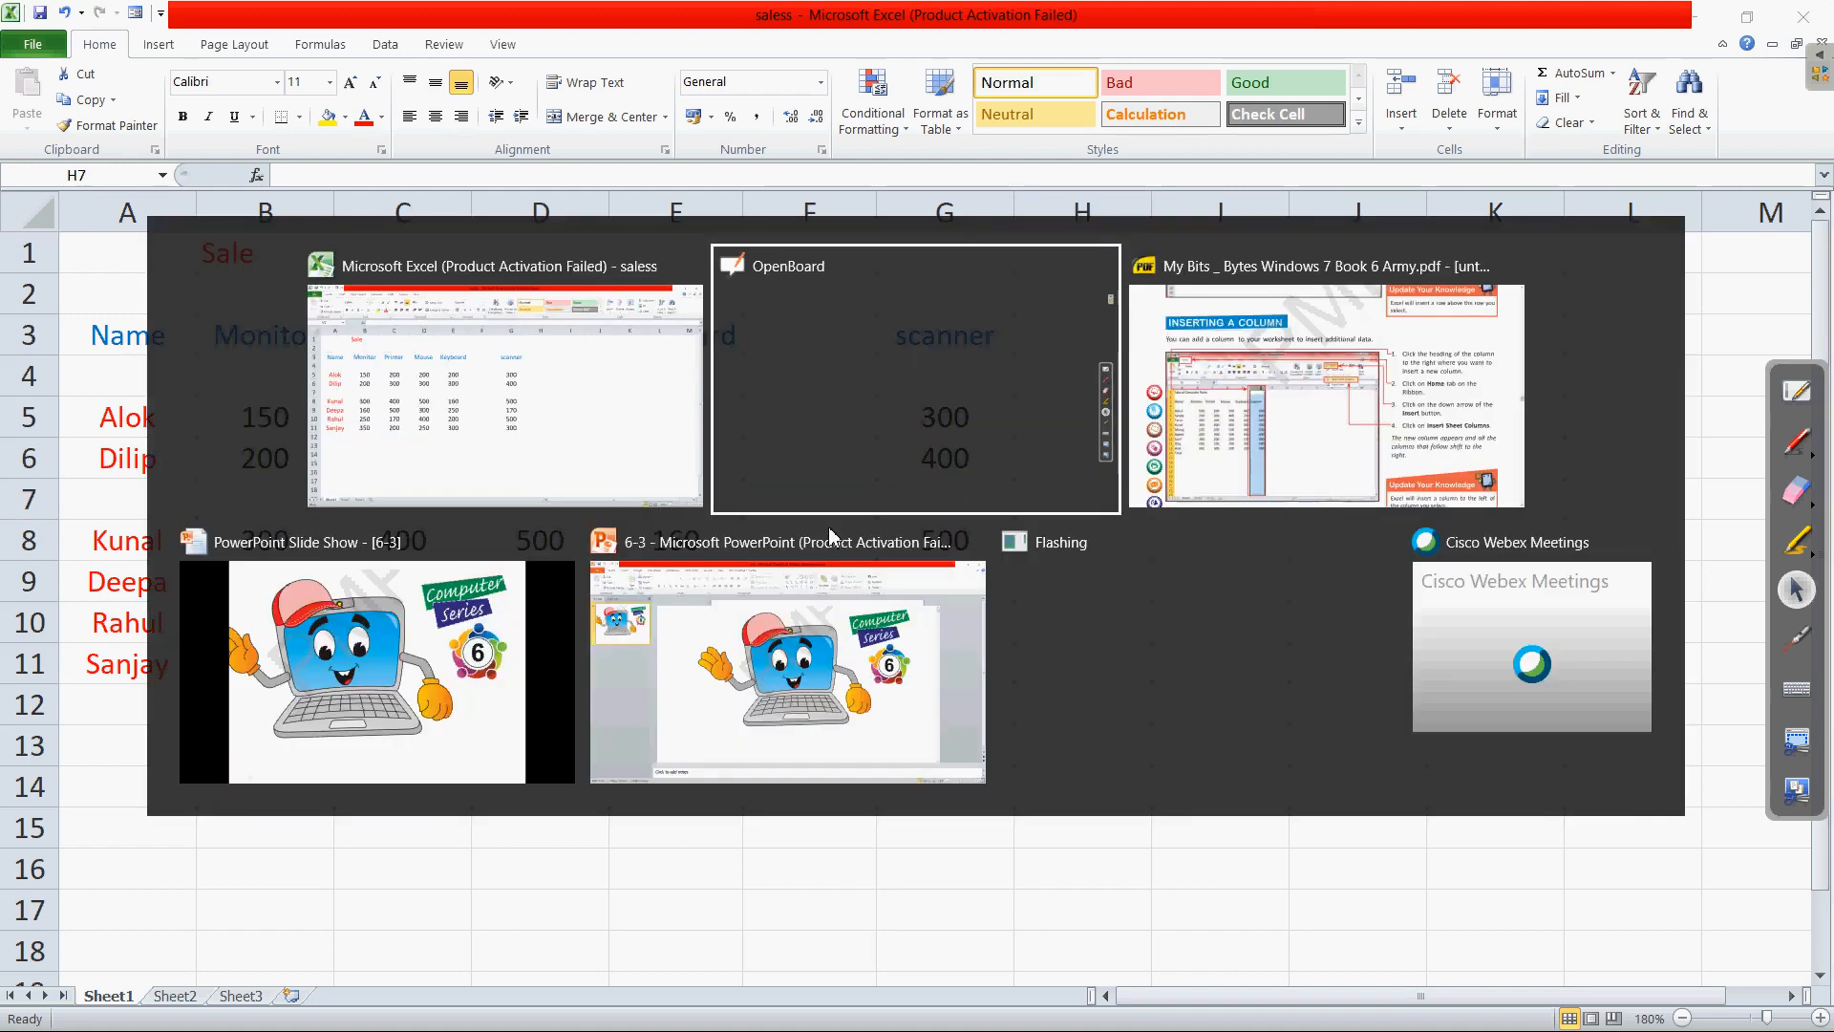
scroll(1044, 553, "down", 10)
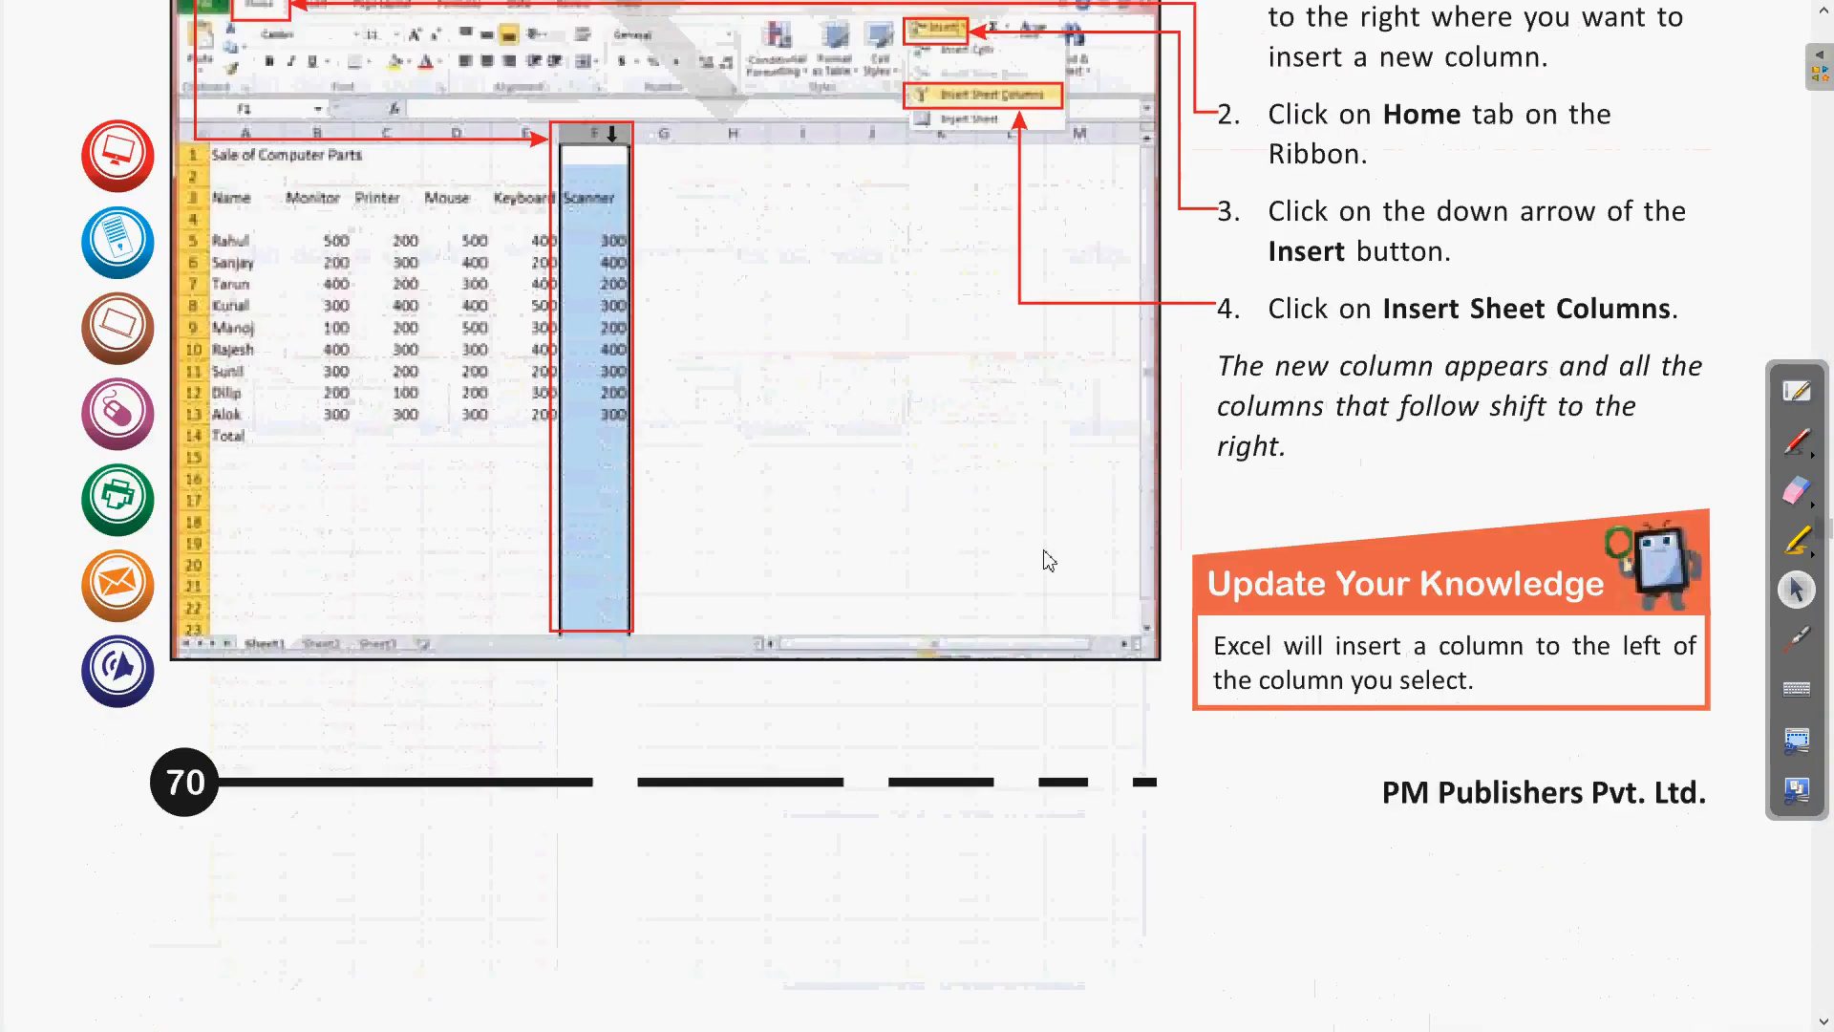
scroll(1047, 543, "down", 3)
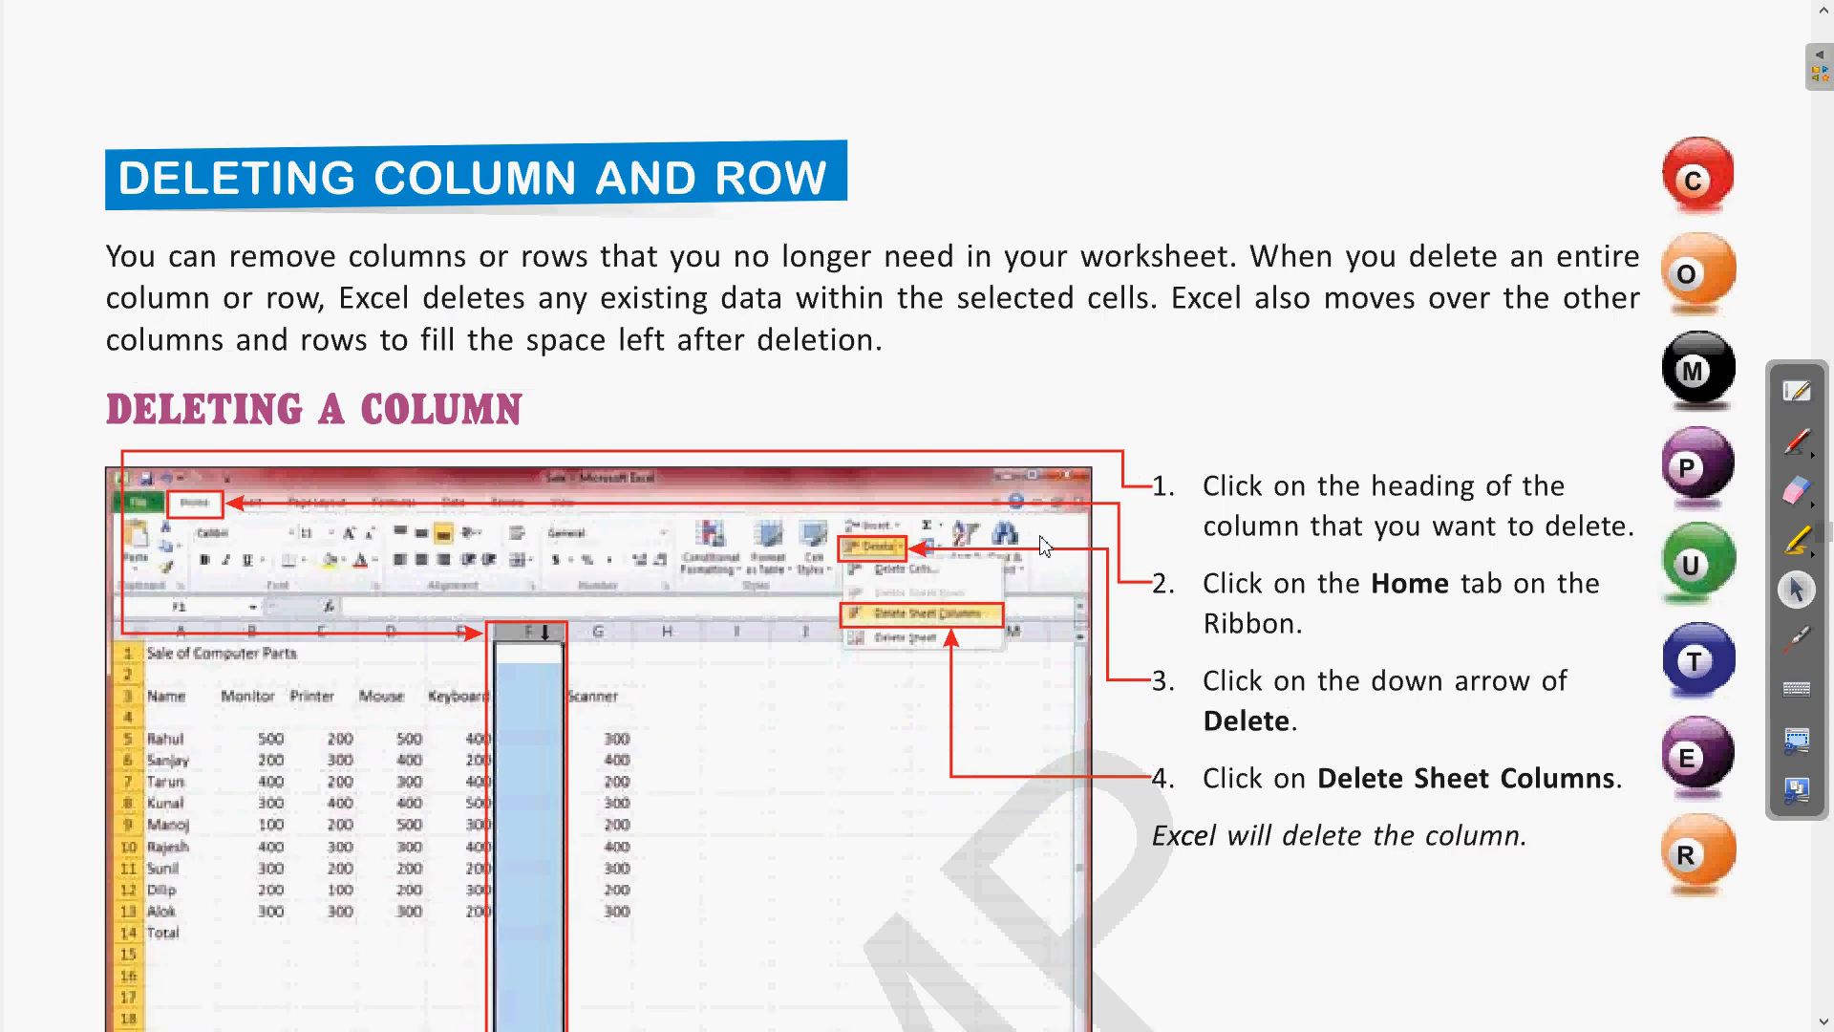
scroll(1044, 544, "down", 1)
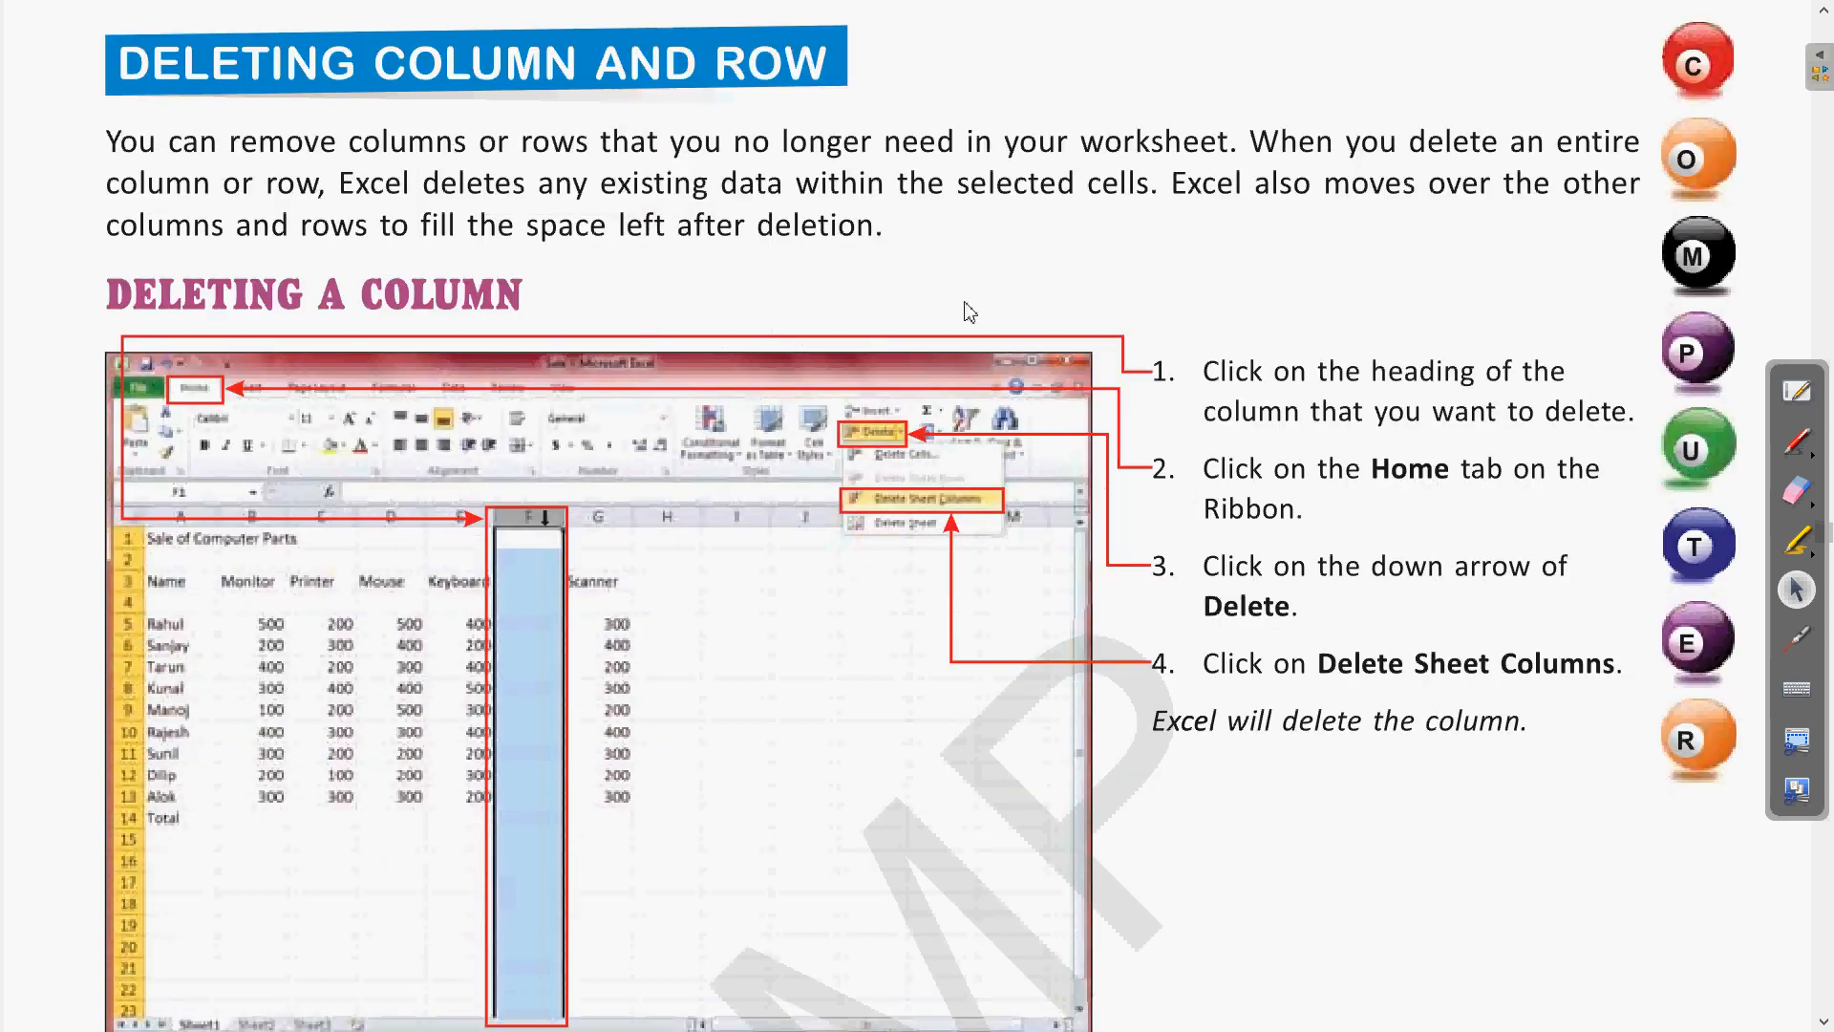
left_click(1798, 638)
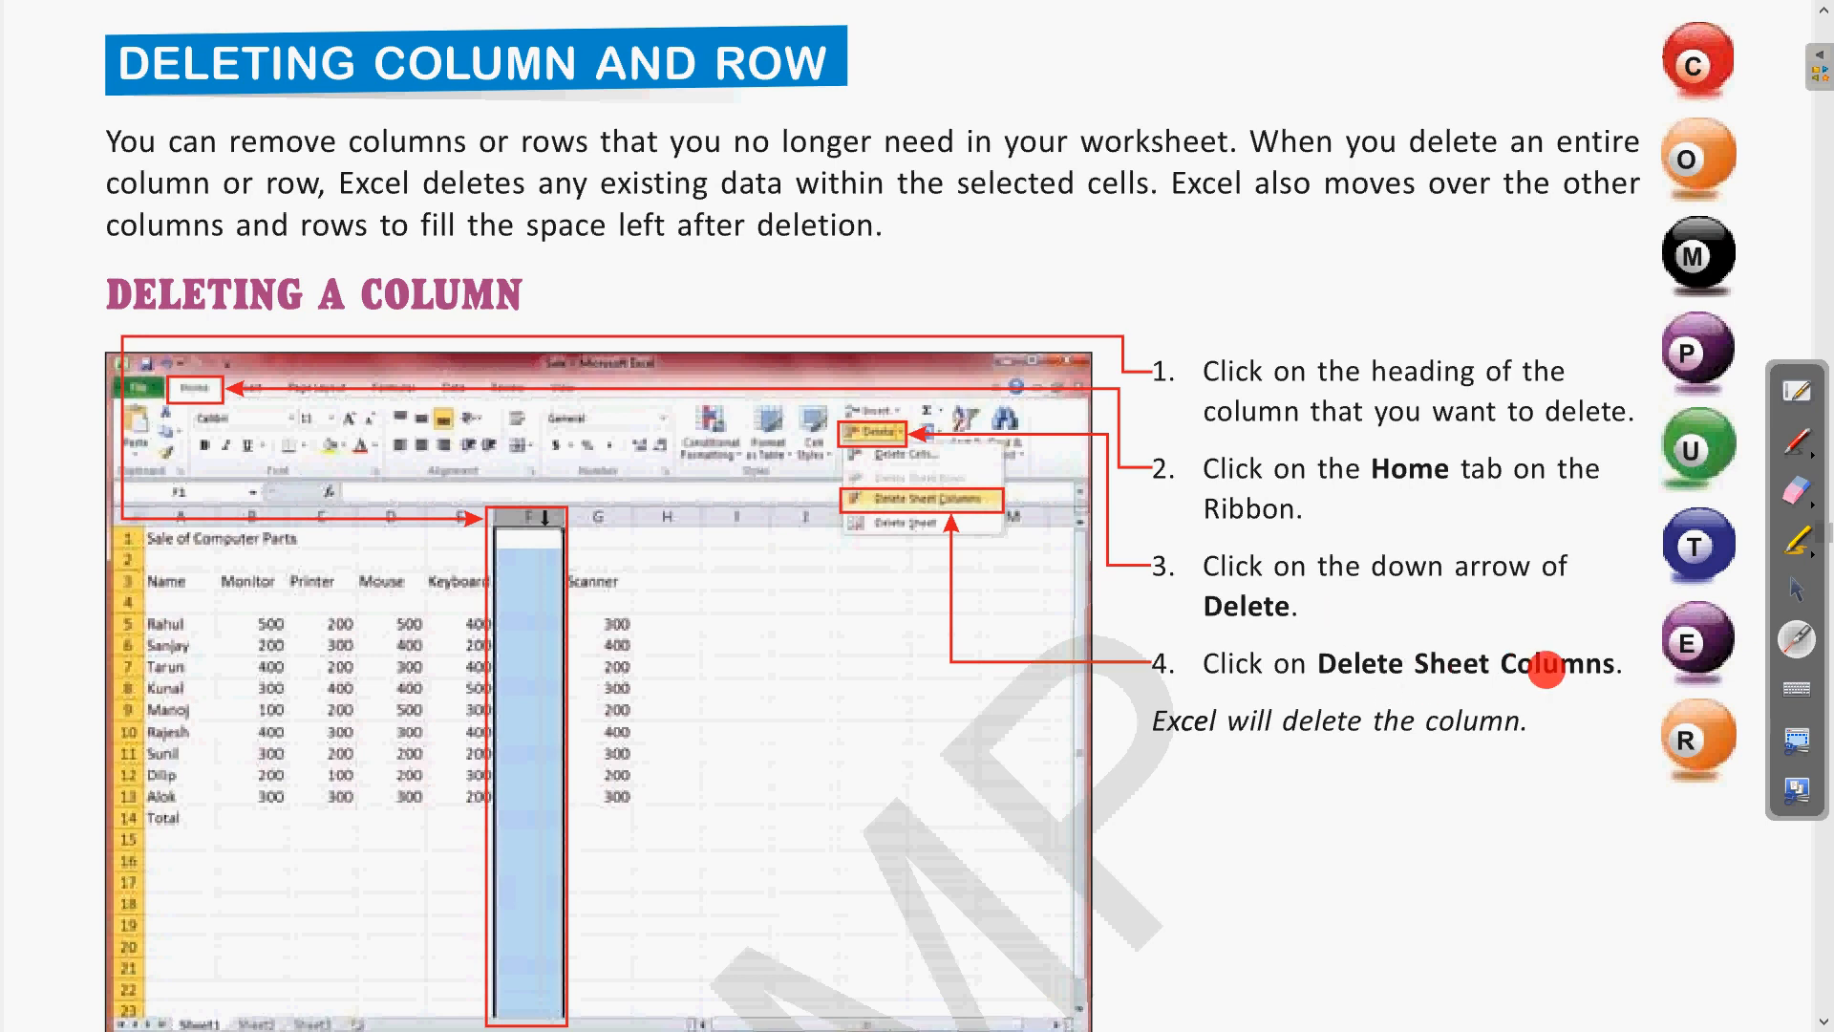
left_click(1796, 590)
Step: Switch to Excel and delete the empty column F between Keyboard and scanner
key("alt+Tab")
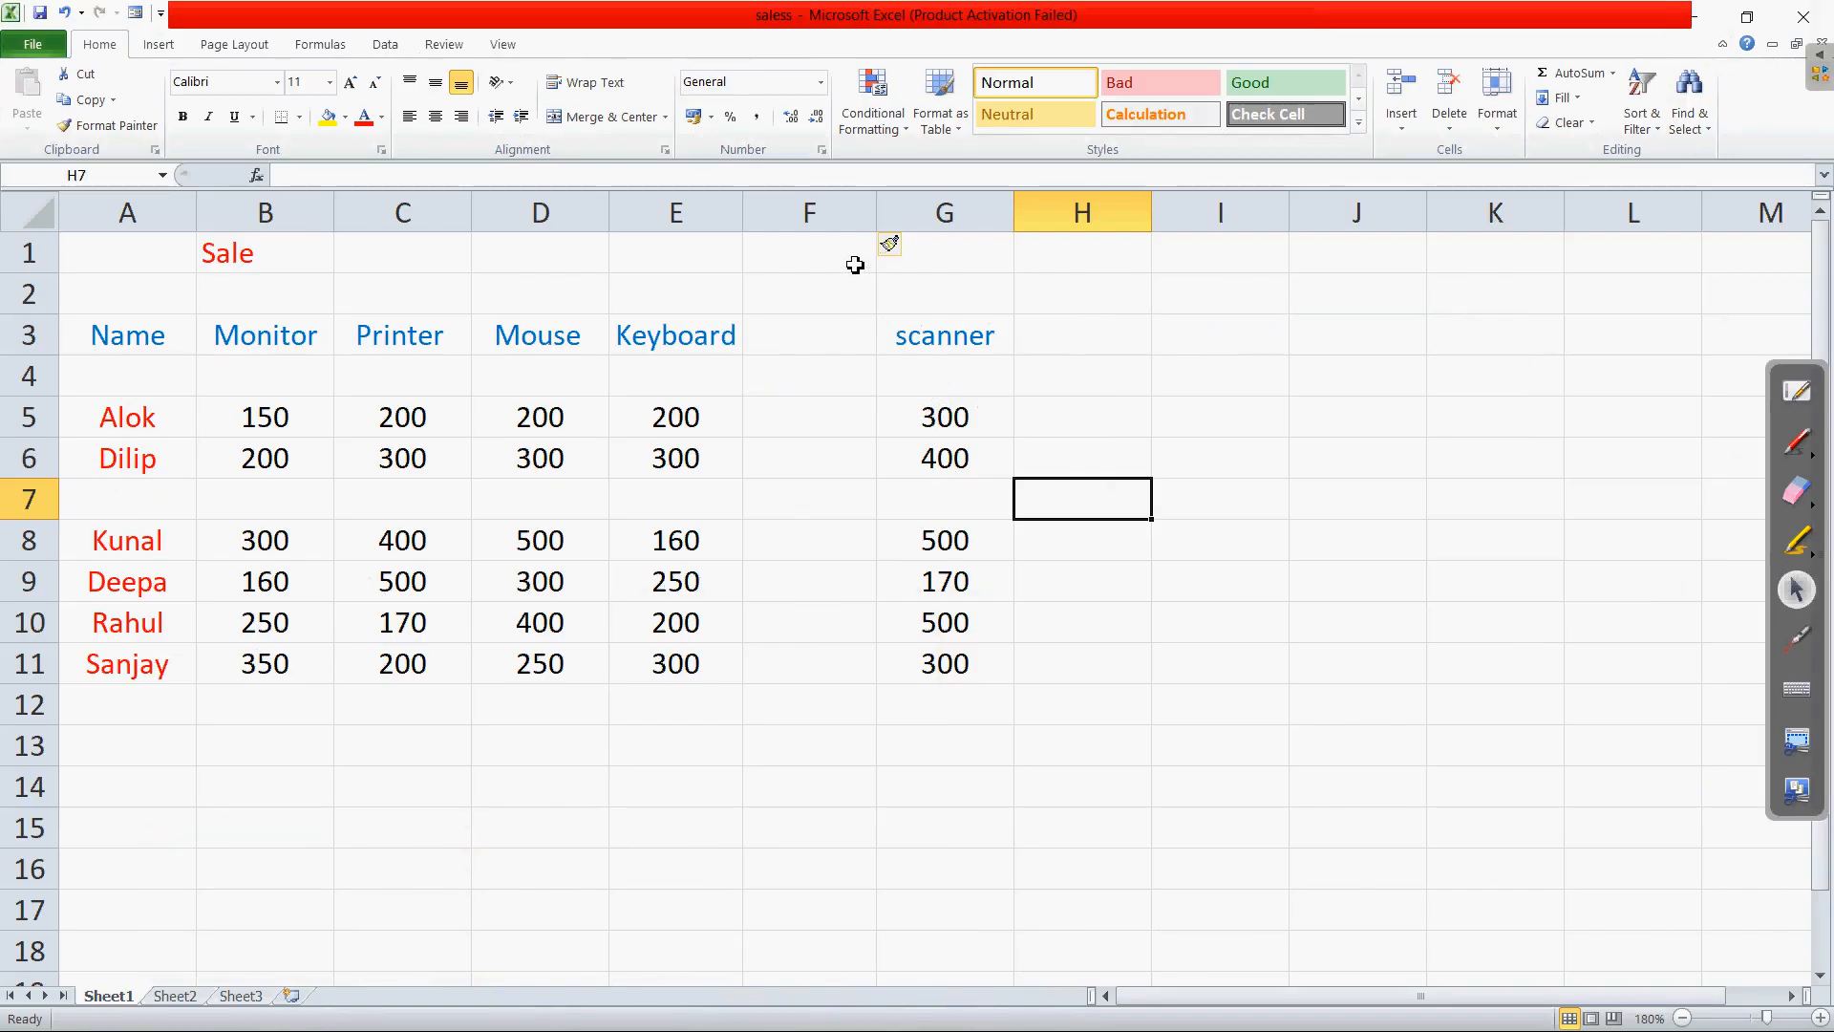
left_click(835, 219)
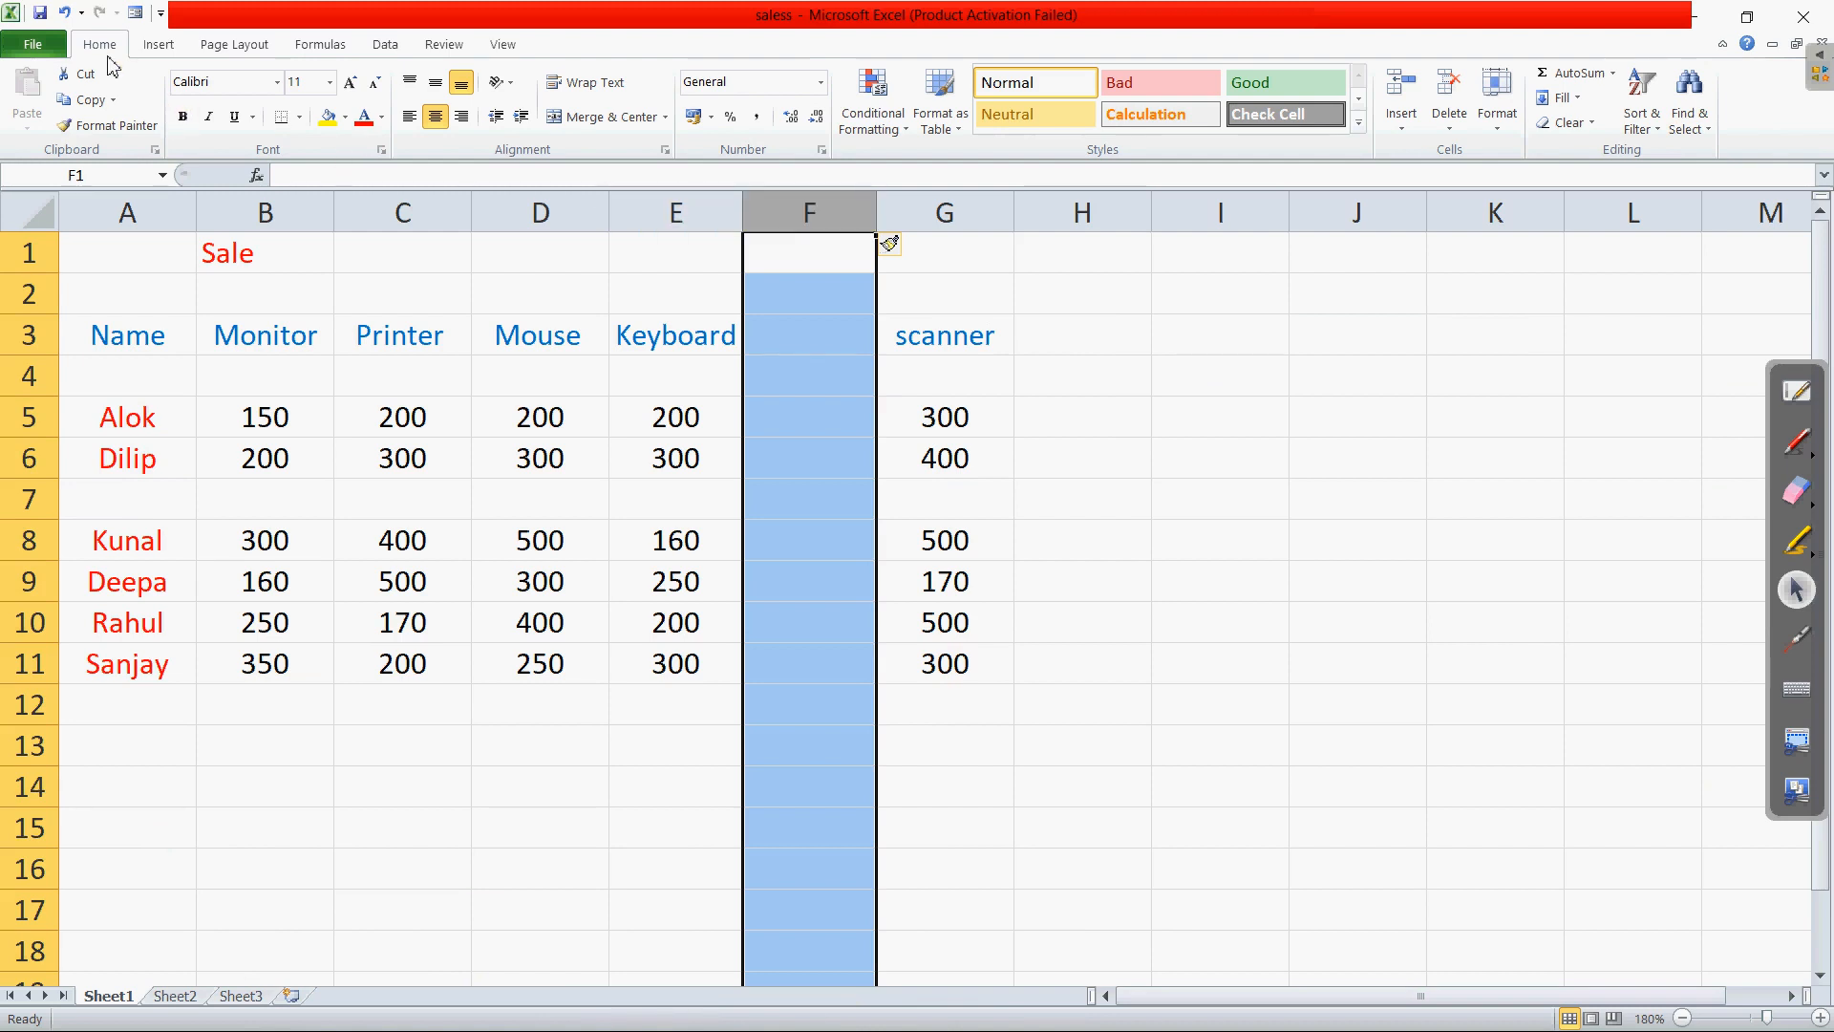
left_click(1454, 143)
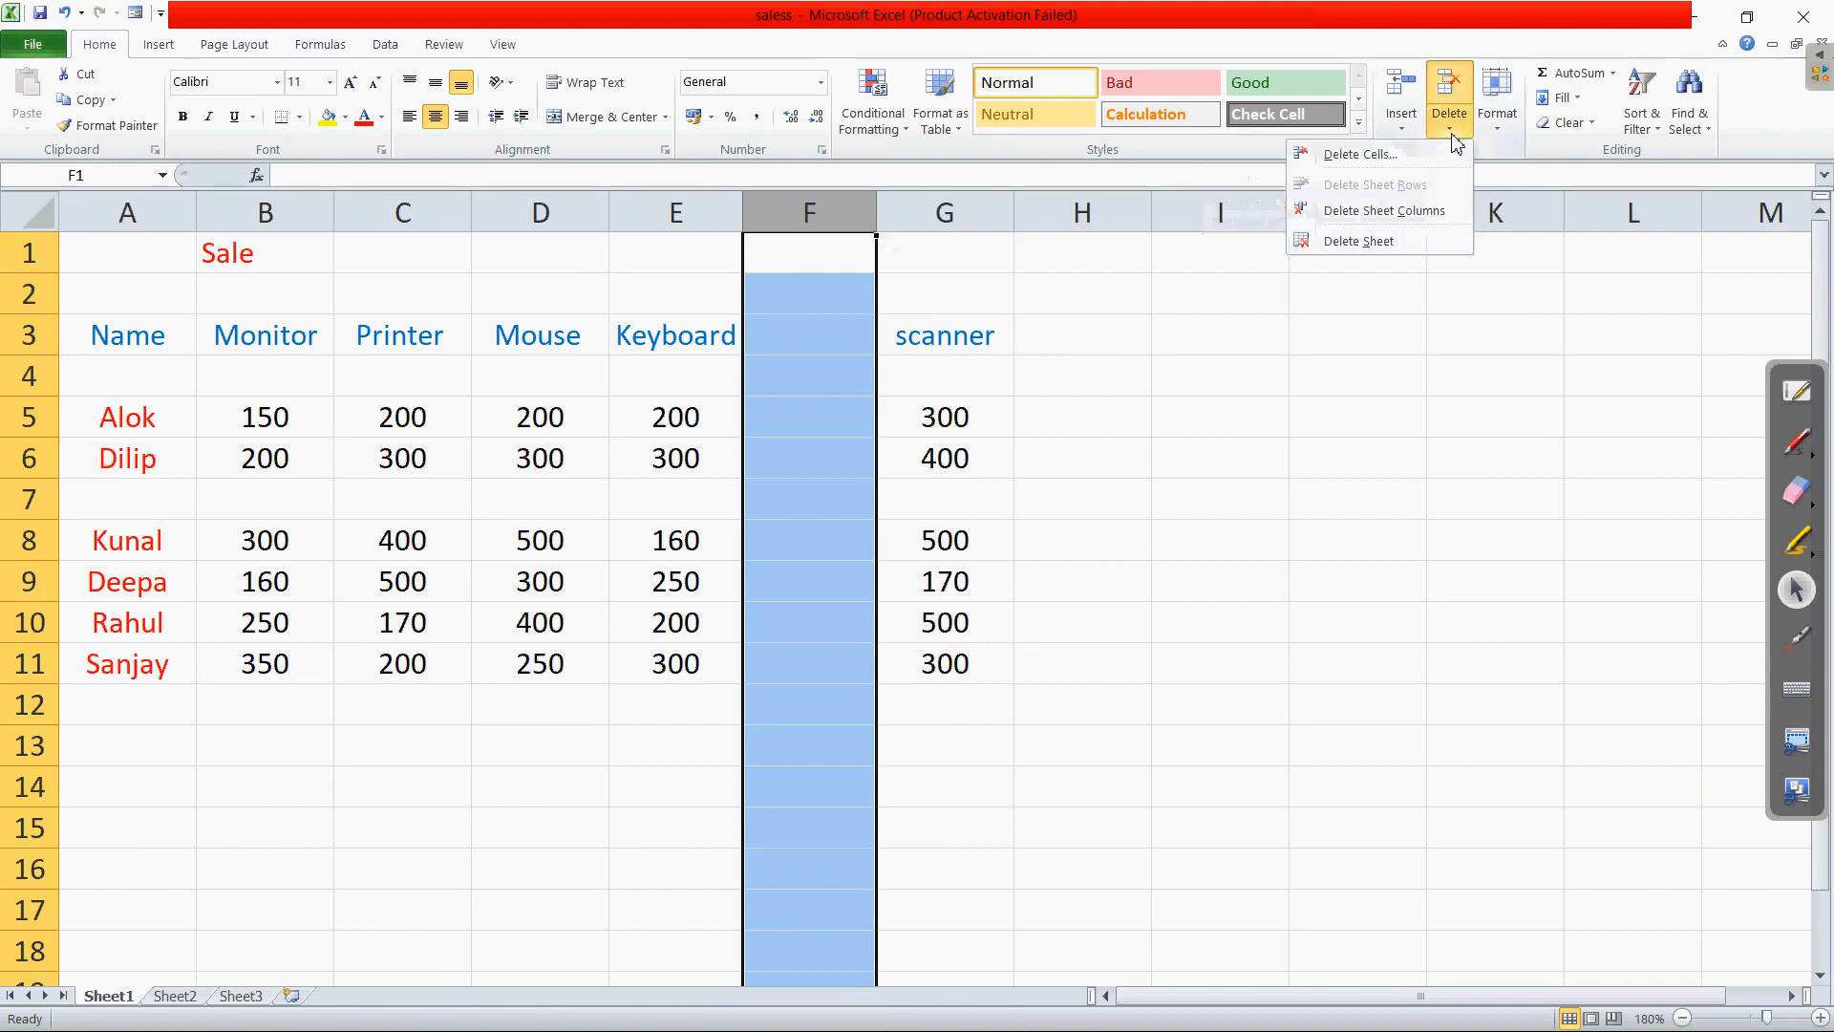
left_click(1435, 226)
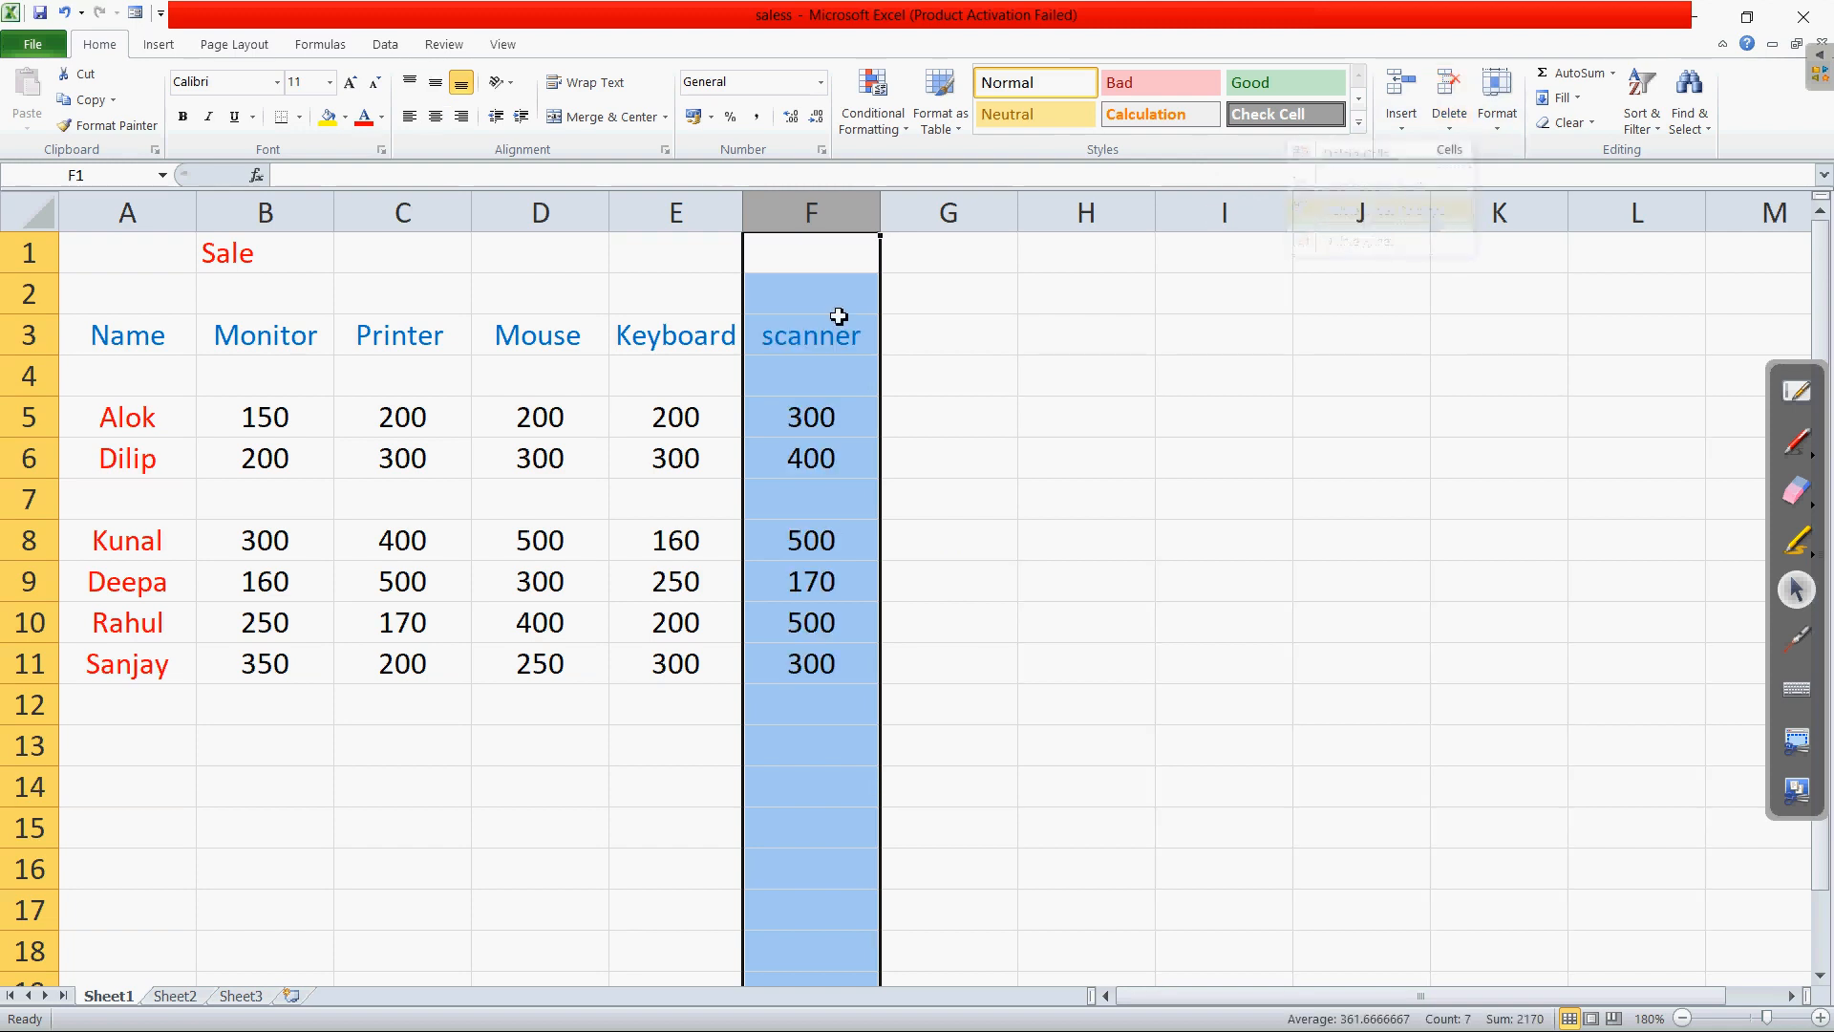
left_click(999, 741)
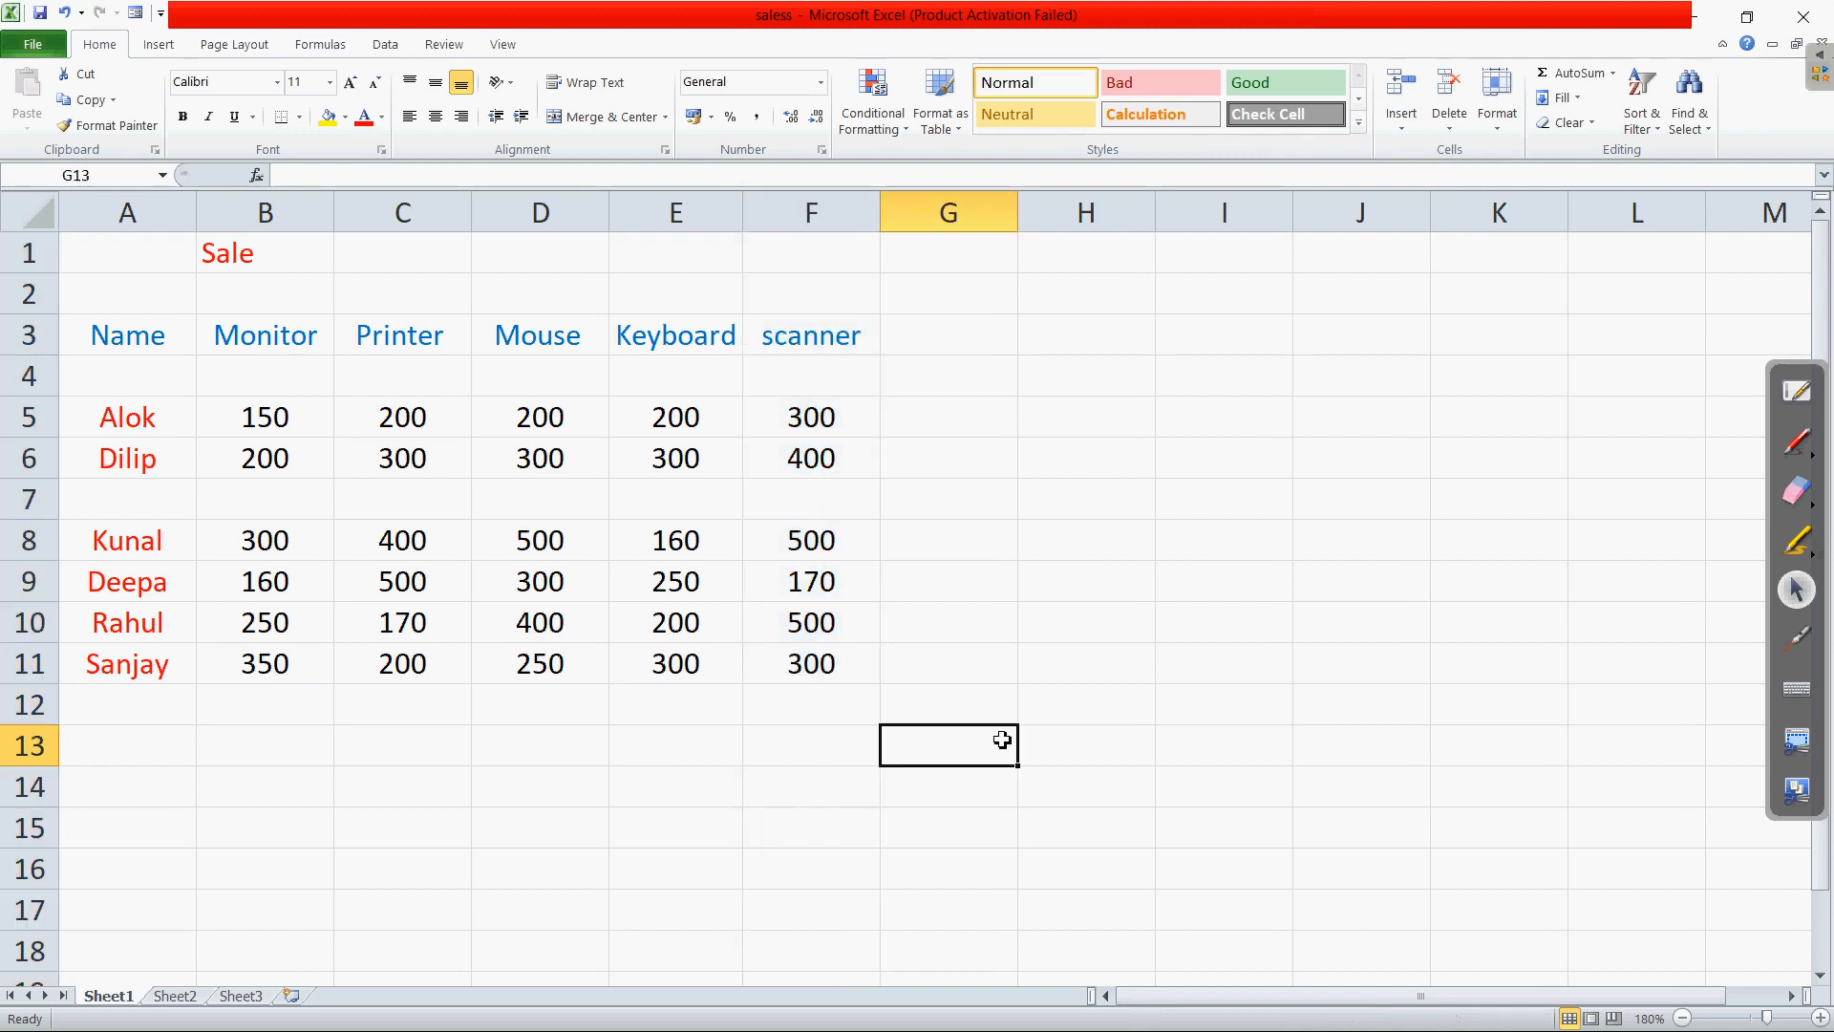
Step: Delete the empty row 7 from the sales table
left_click(34, 506)
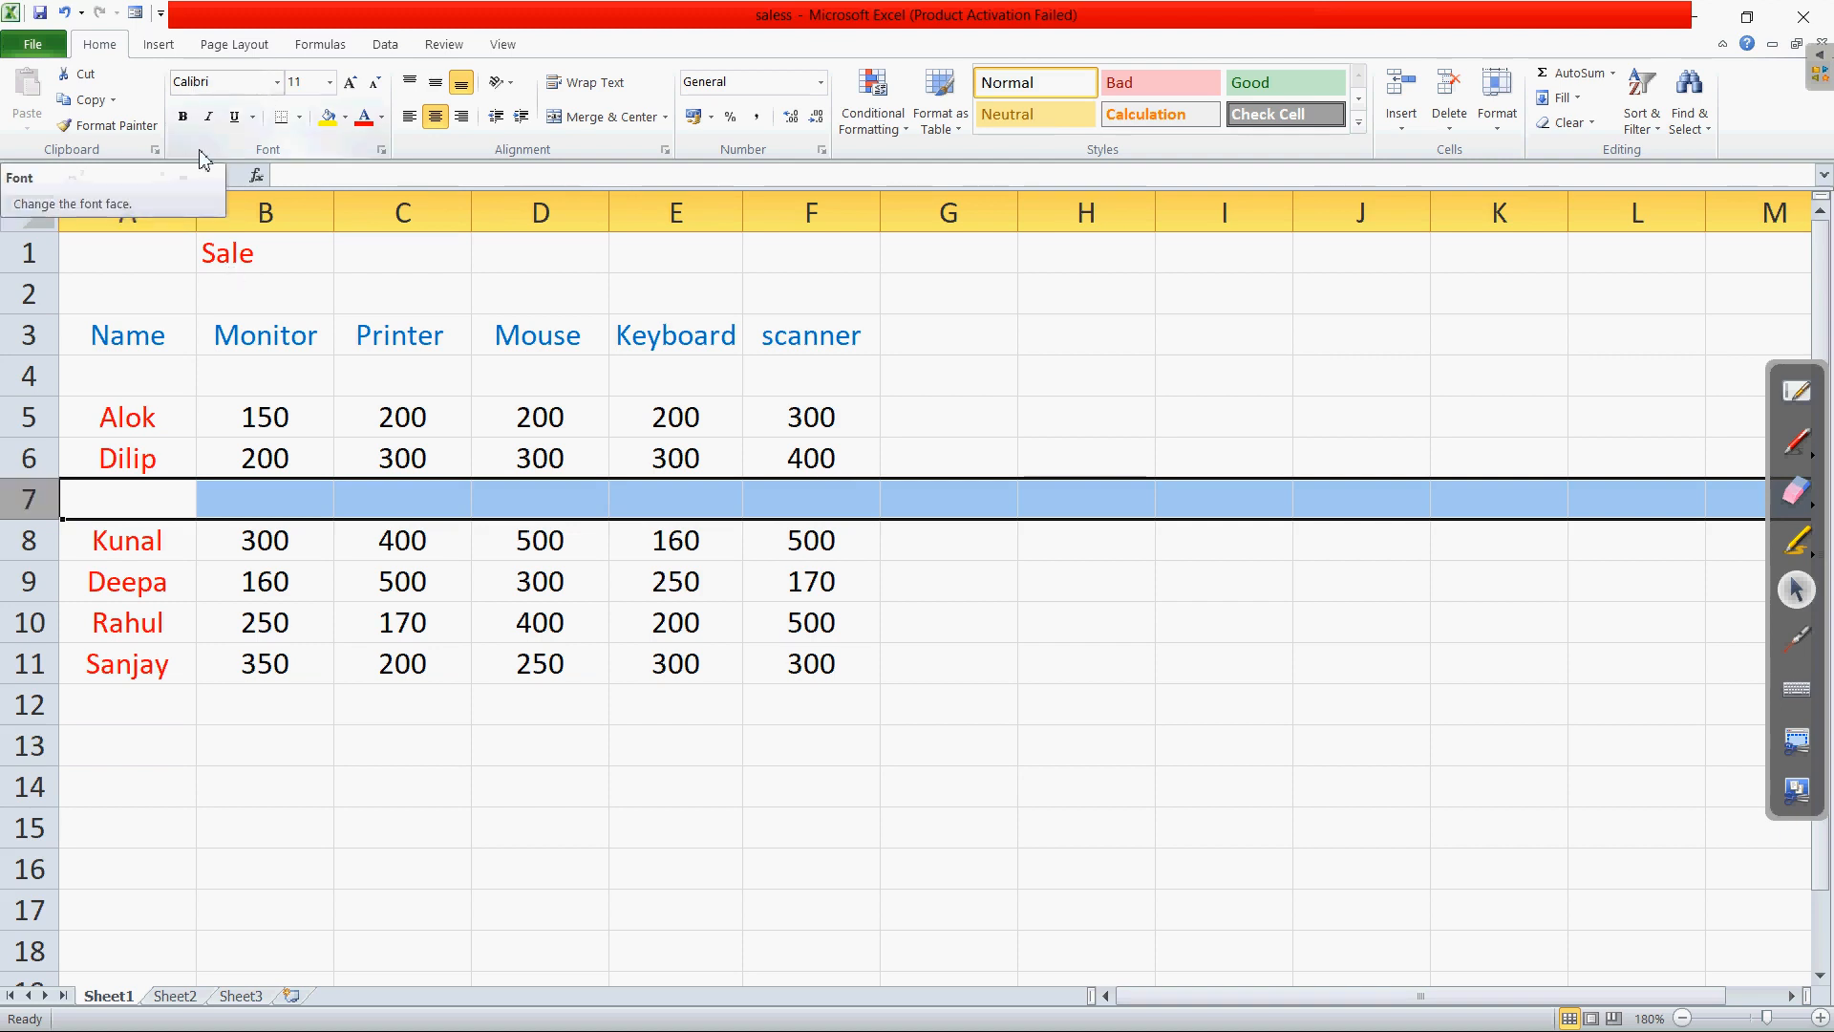
left_click(1453, 135)
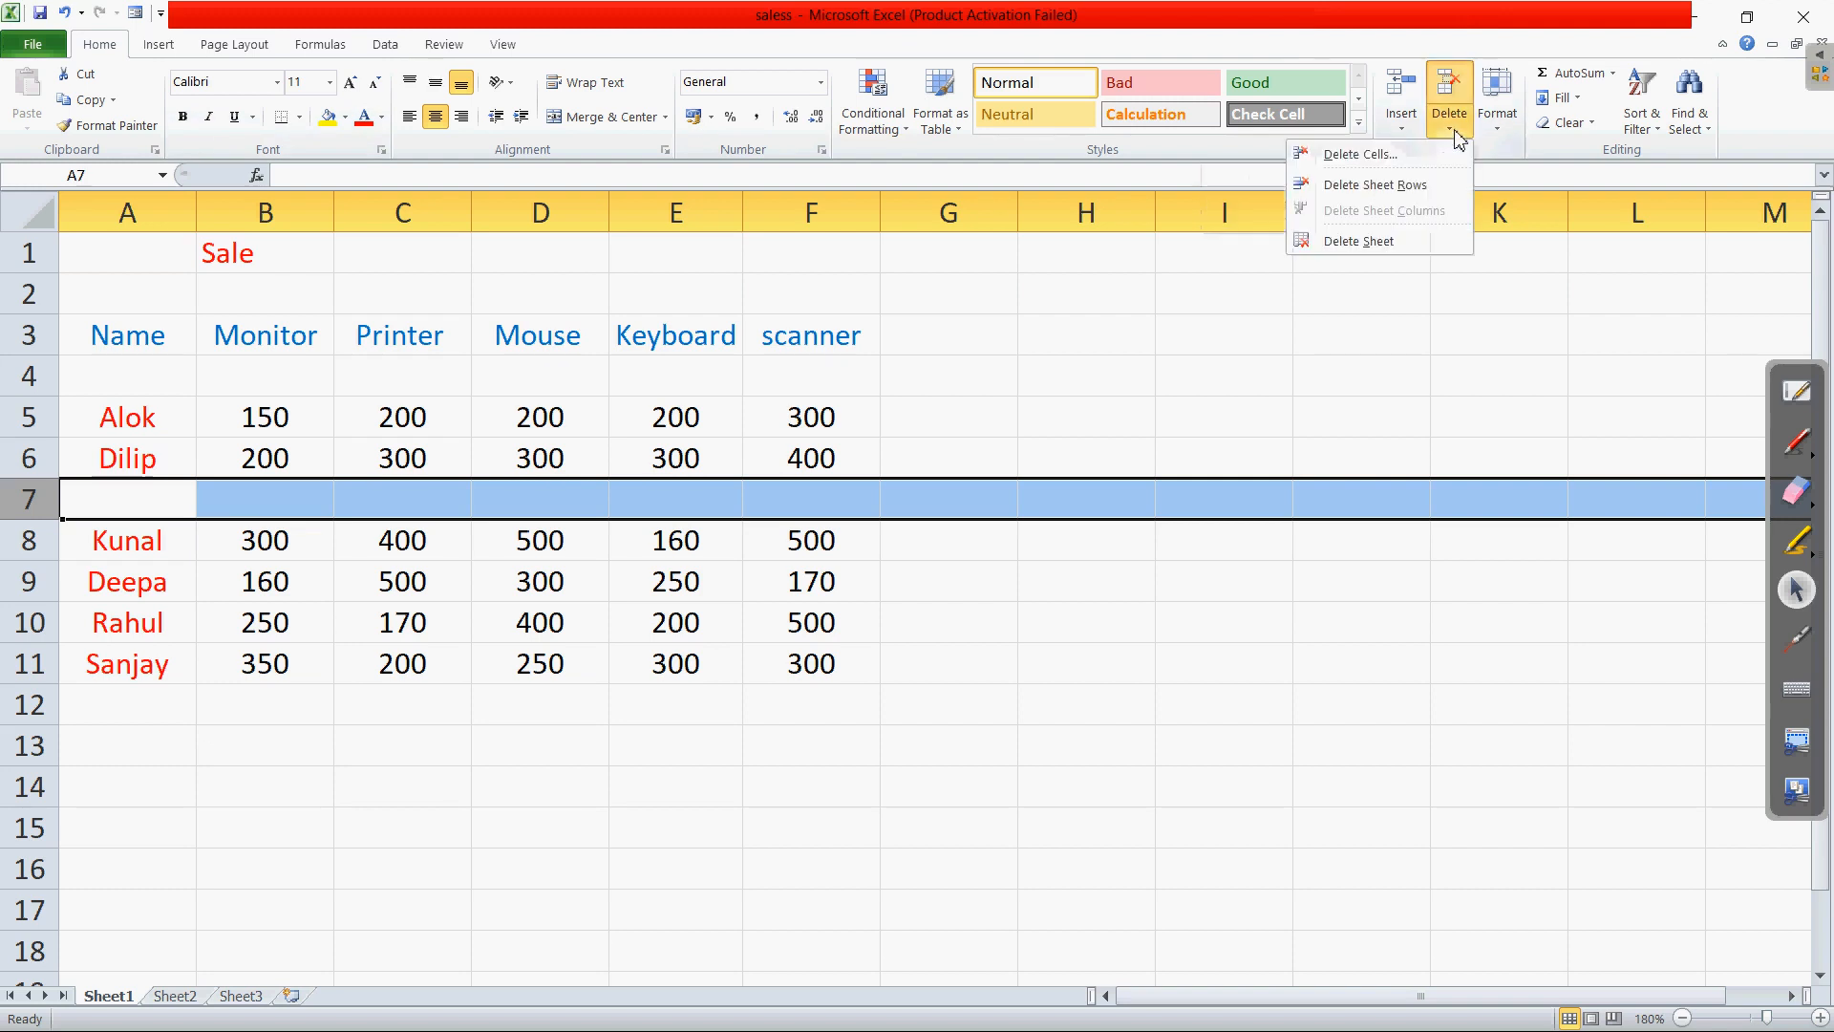
left_click(1424, 188)
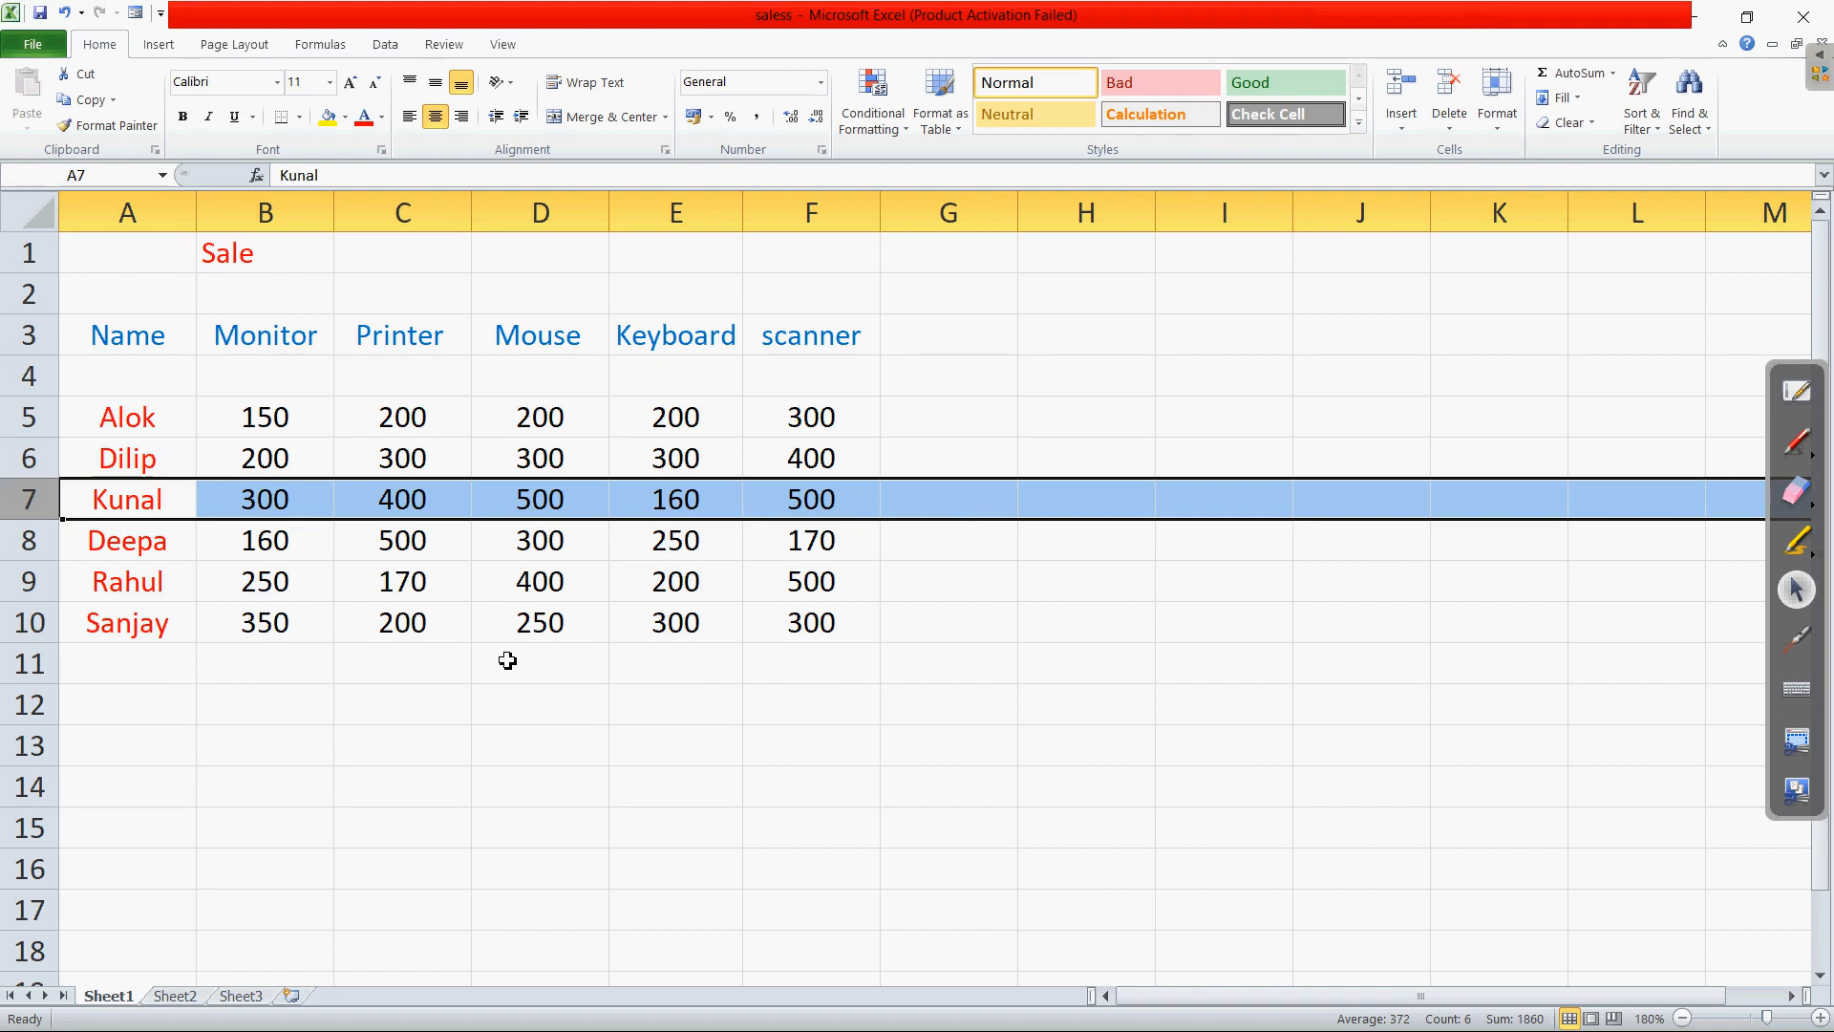
Step: Switch to the PDF textbook and review the instructions for deleting a row and for inserting cells
key("alt+Tab")
key("alt+Tab")
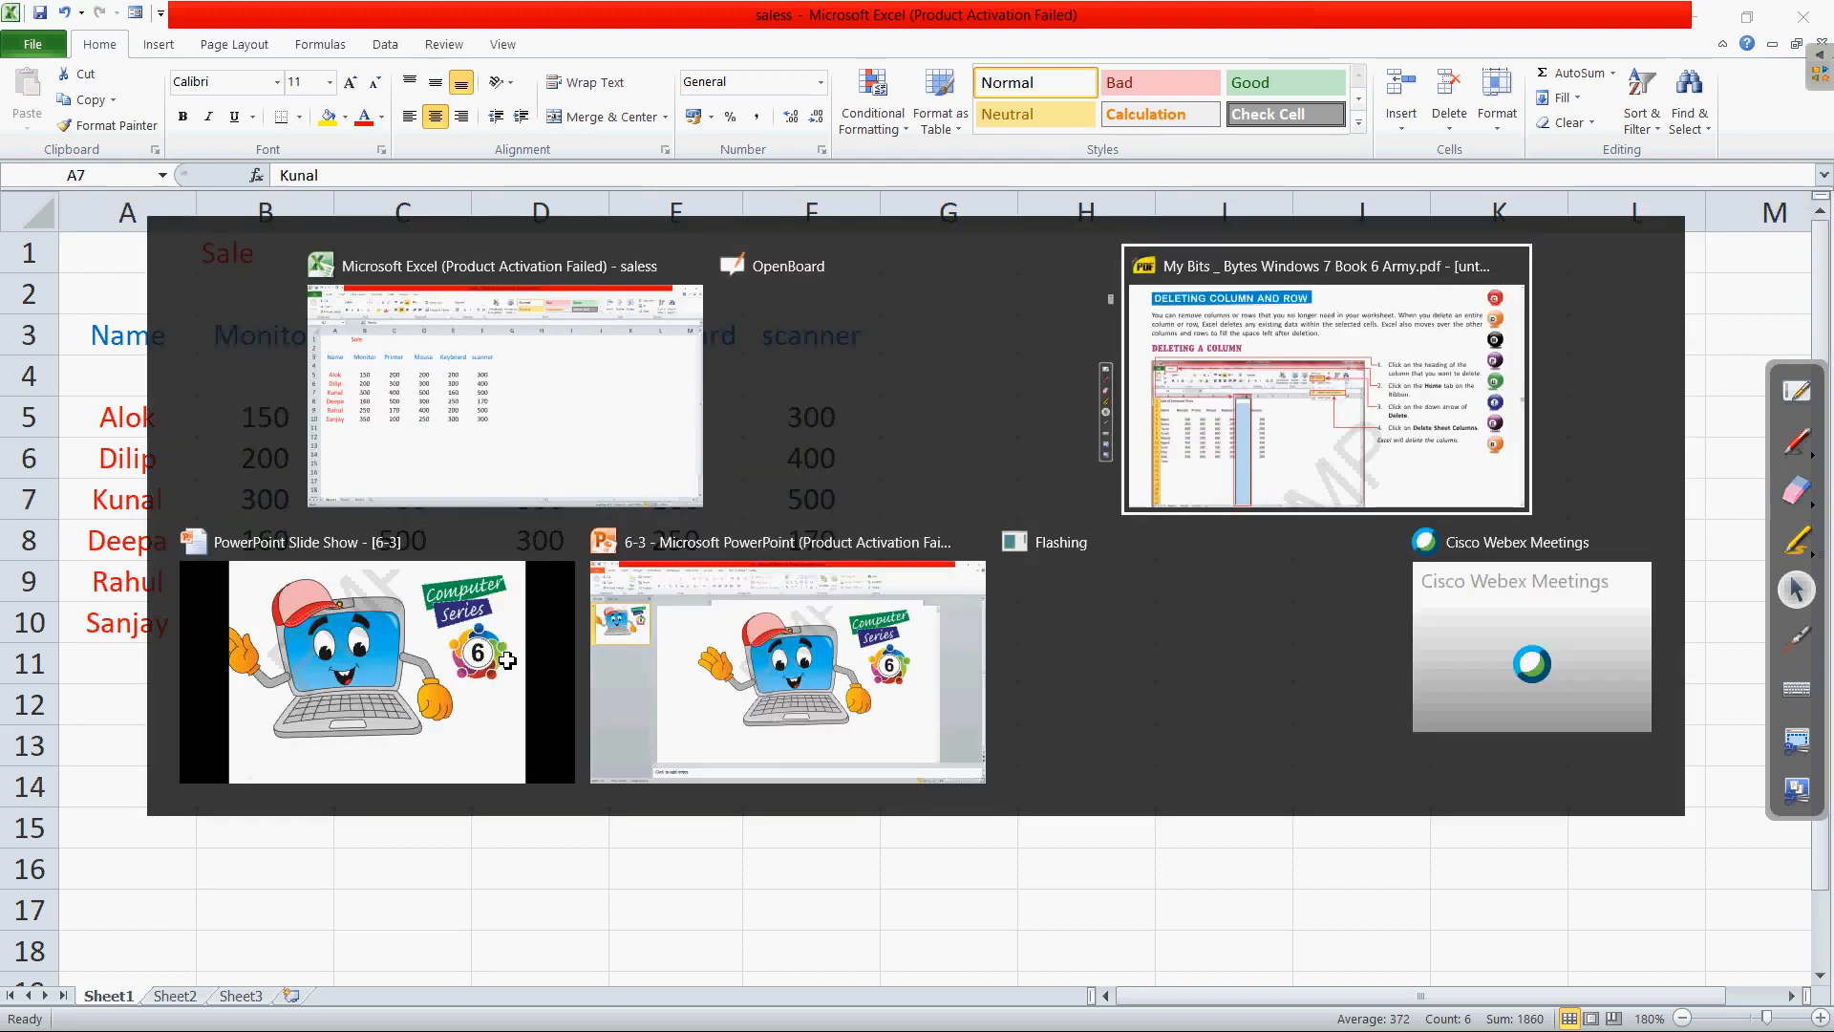
scroll(885, 762, "down", 8)
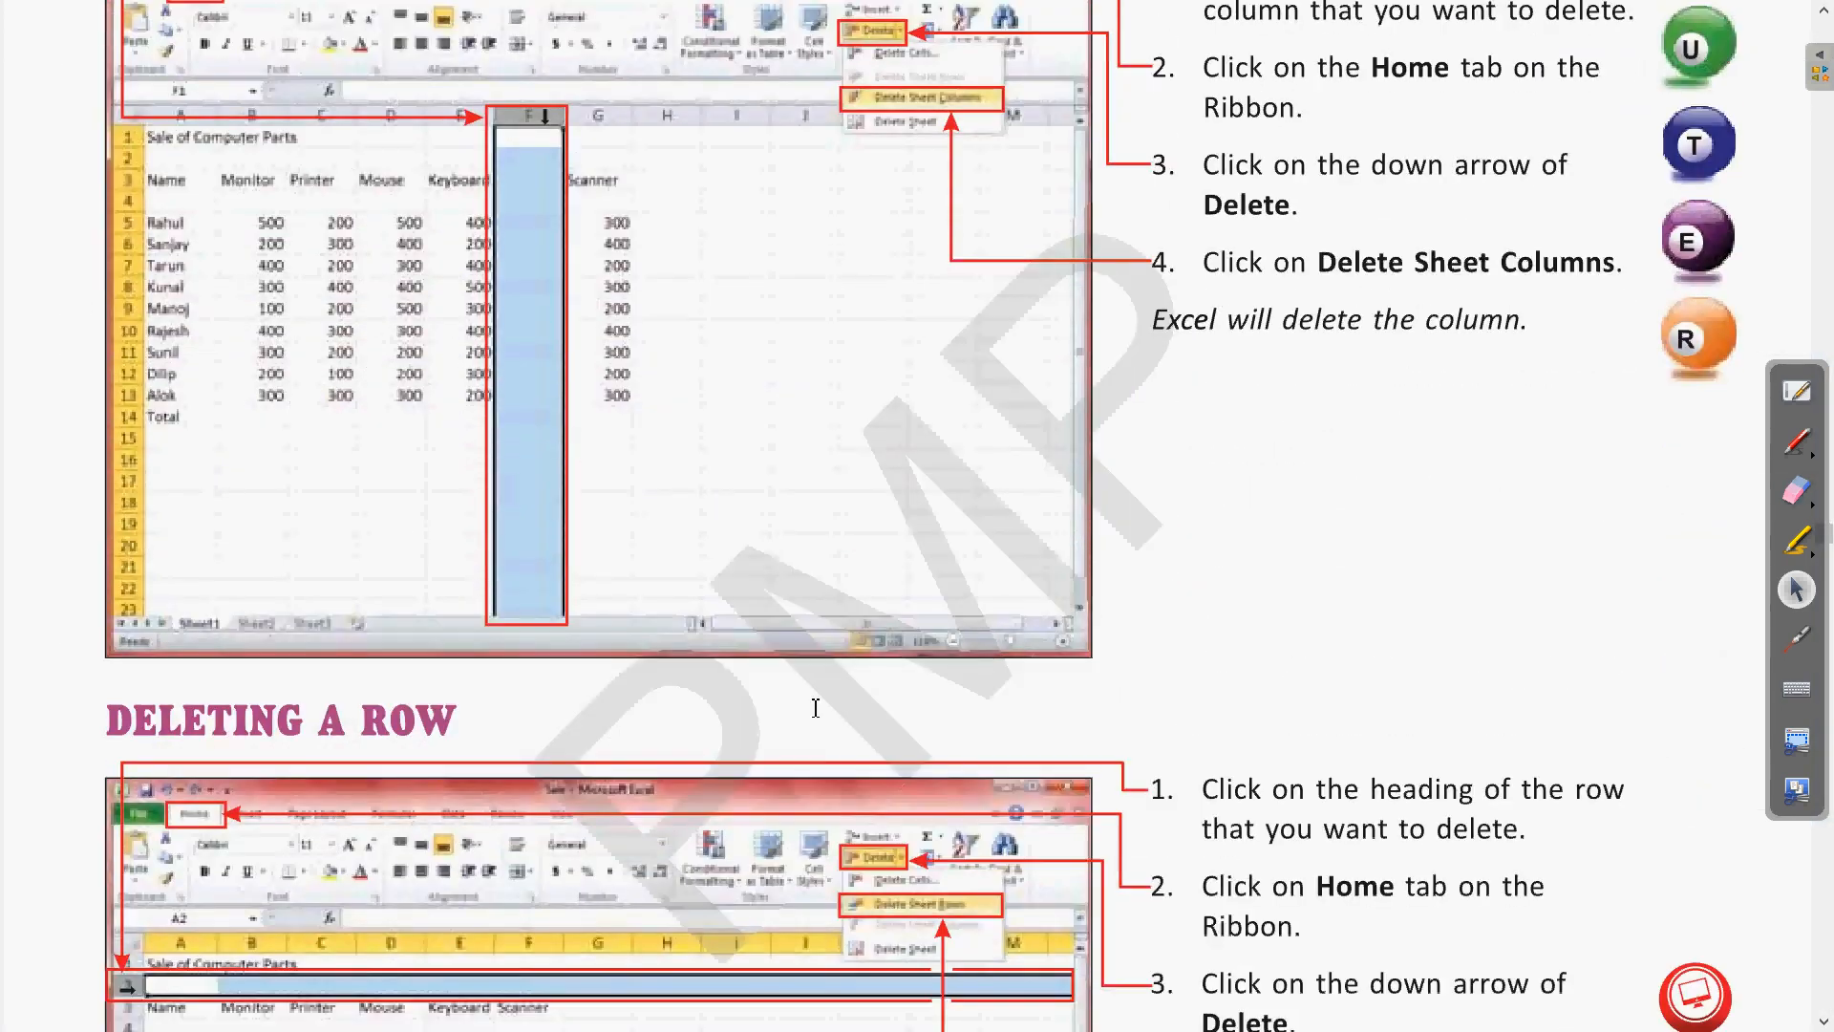
scroll(333, 627, "up", 7)
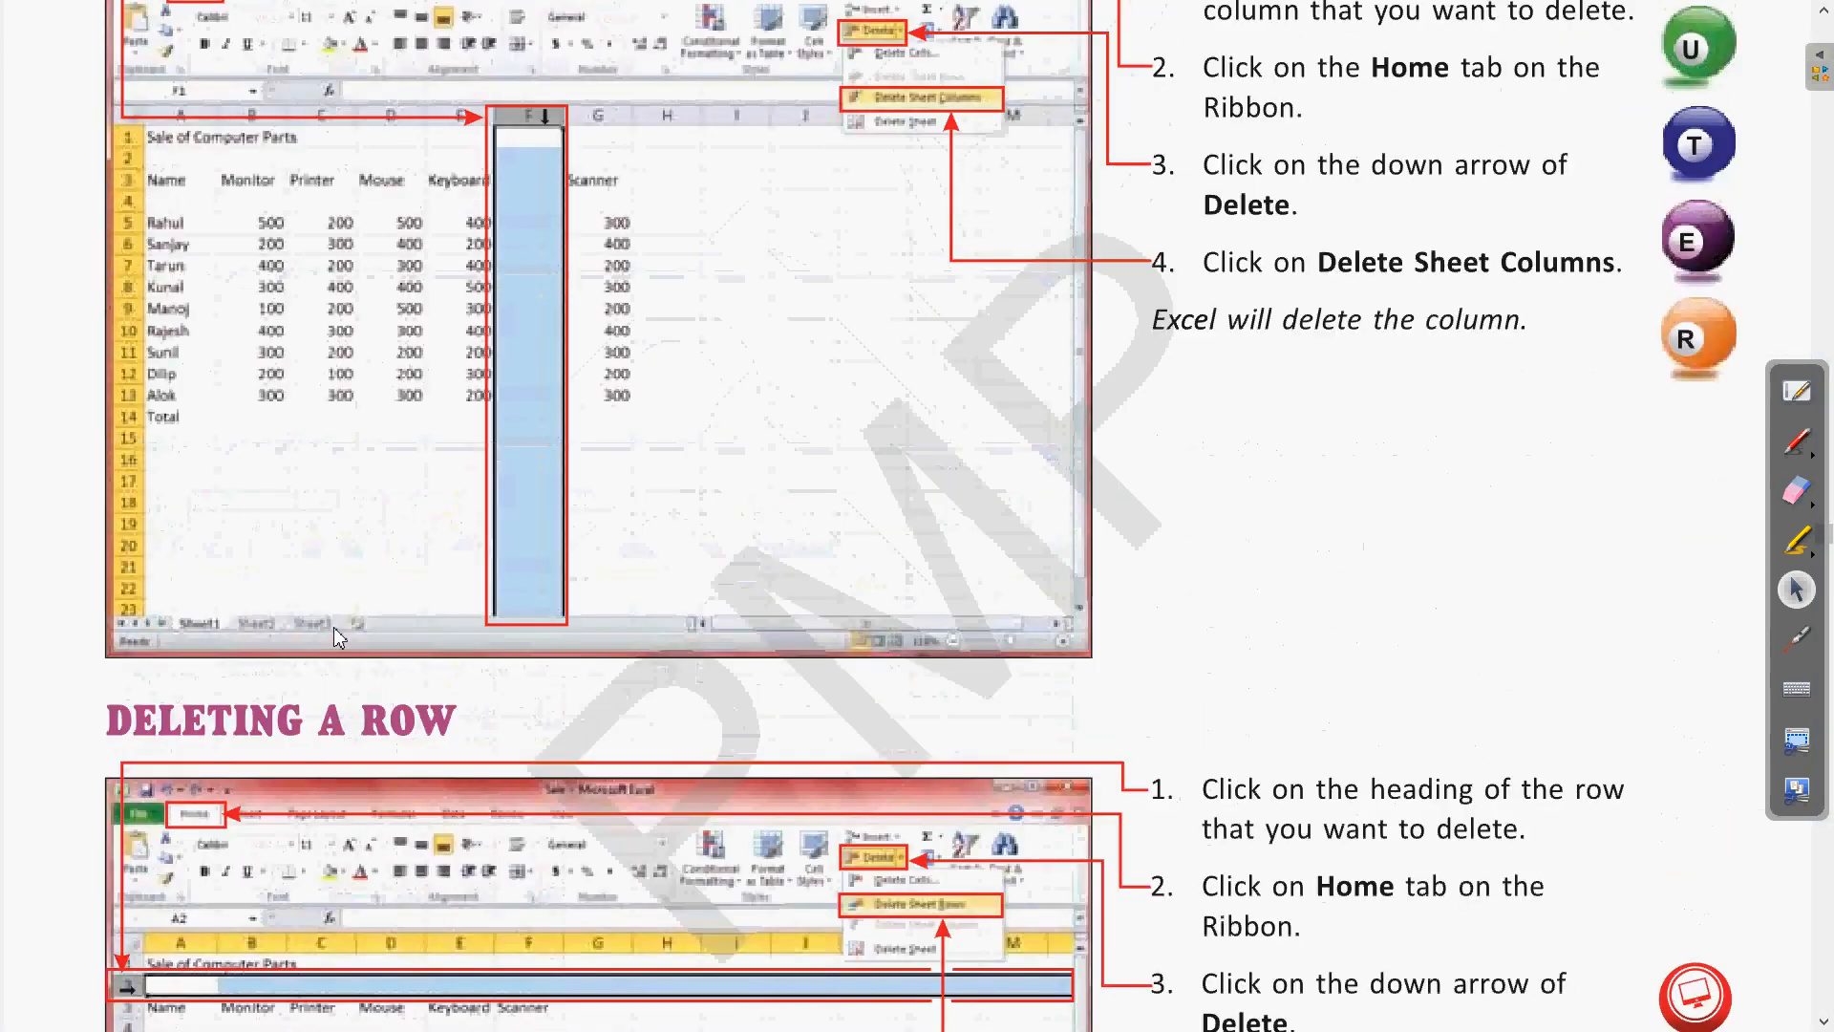
scroll(340, 638, "down", 2)
scroll(340, 638, "down", 15)
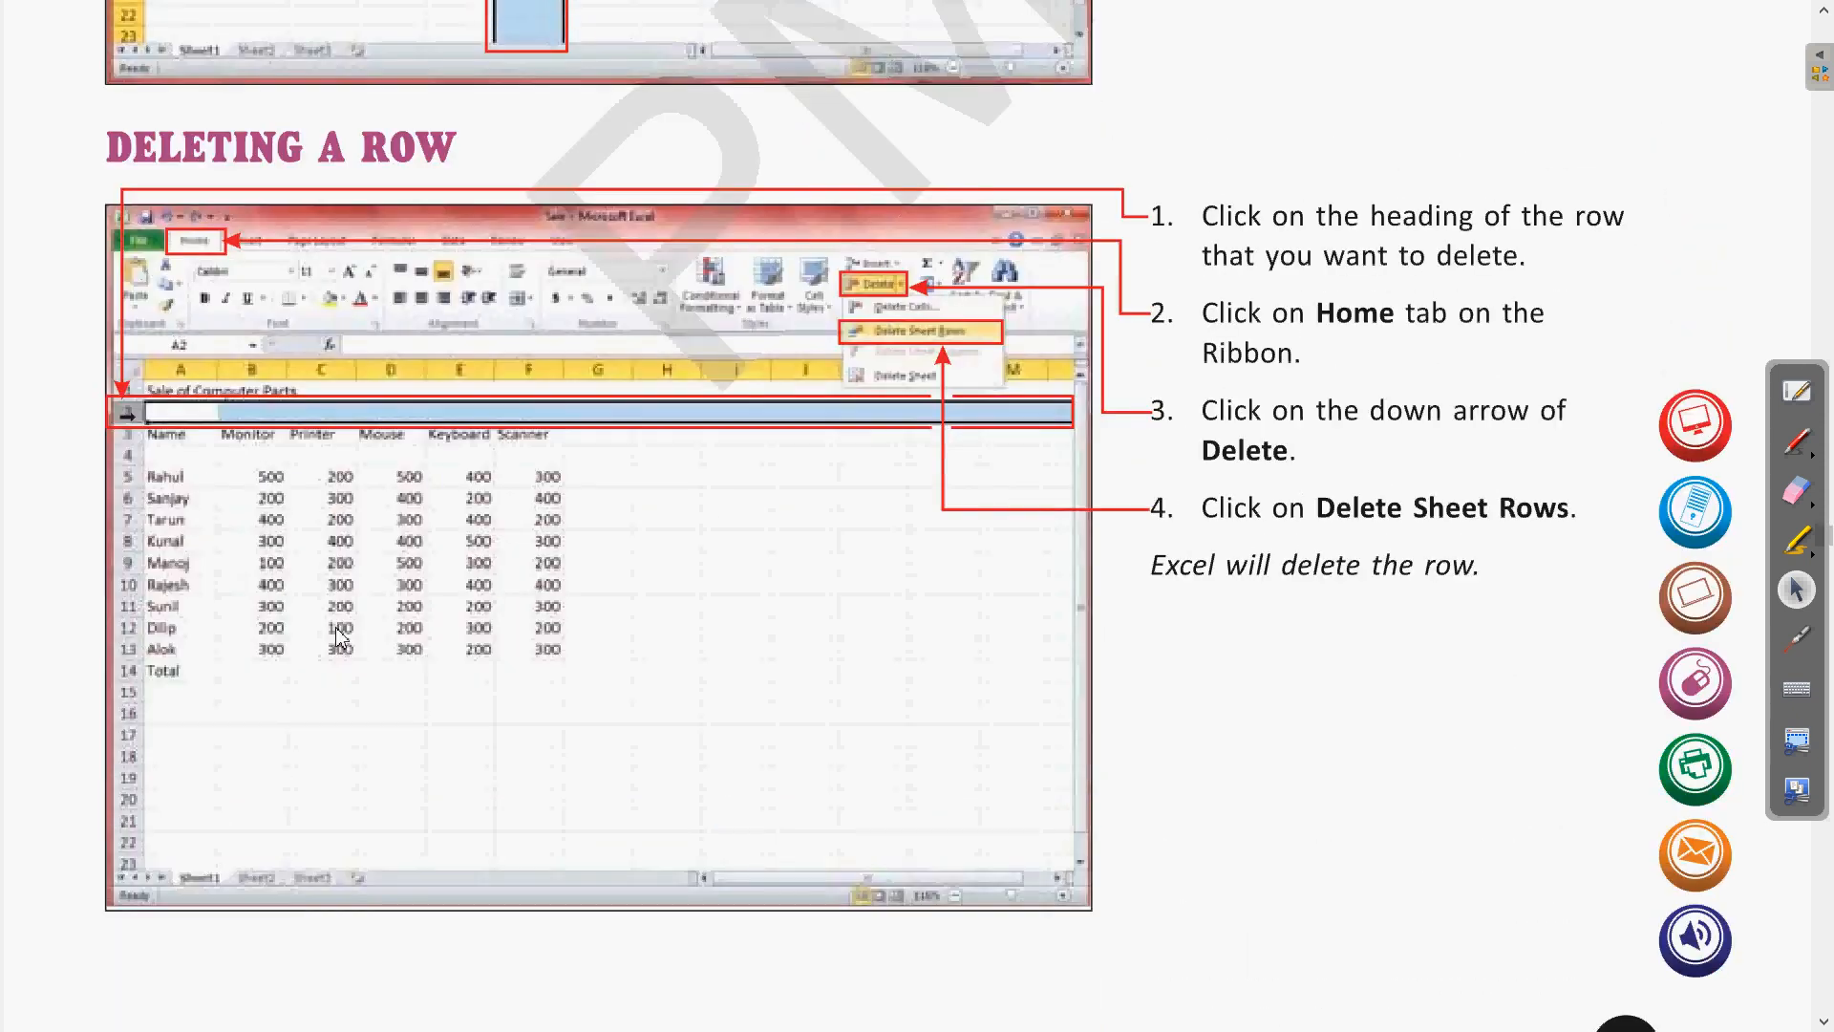
scroll(342, 638, "down", 7)
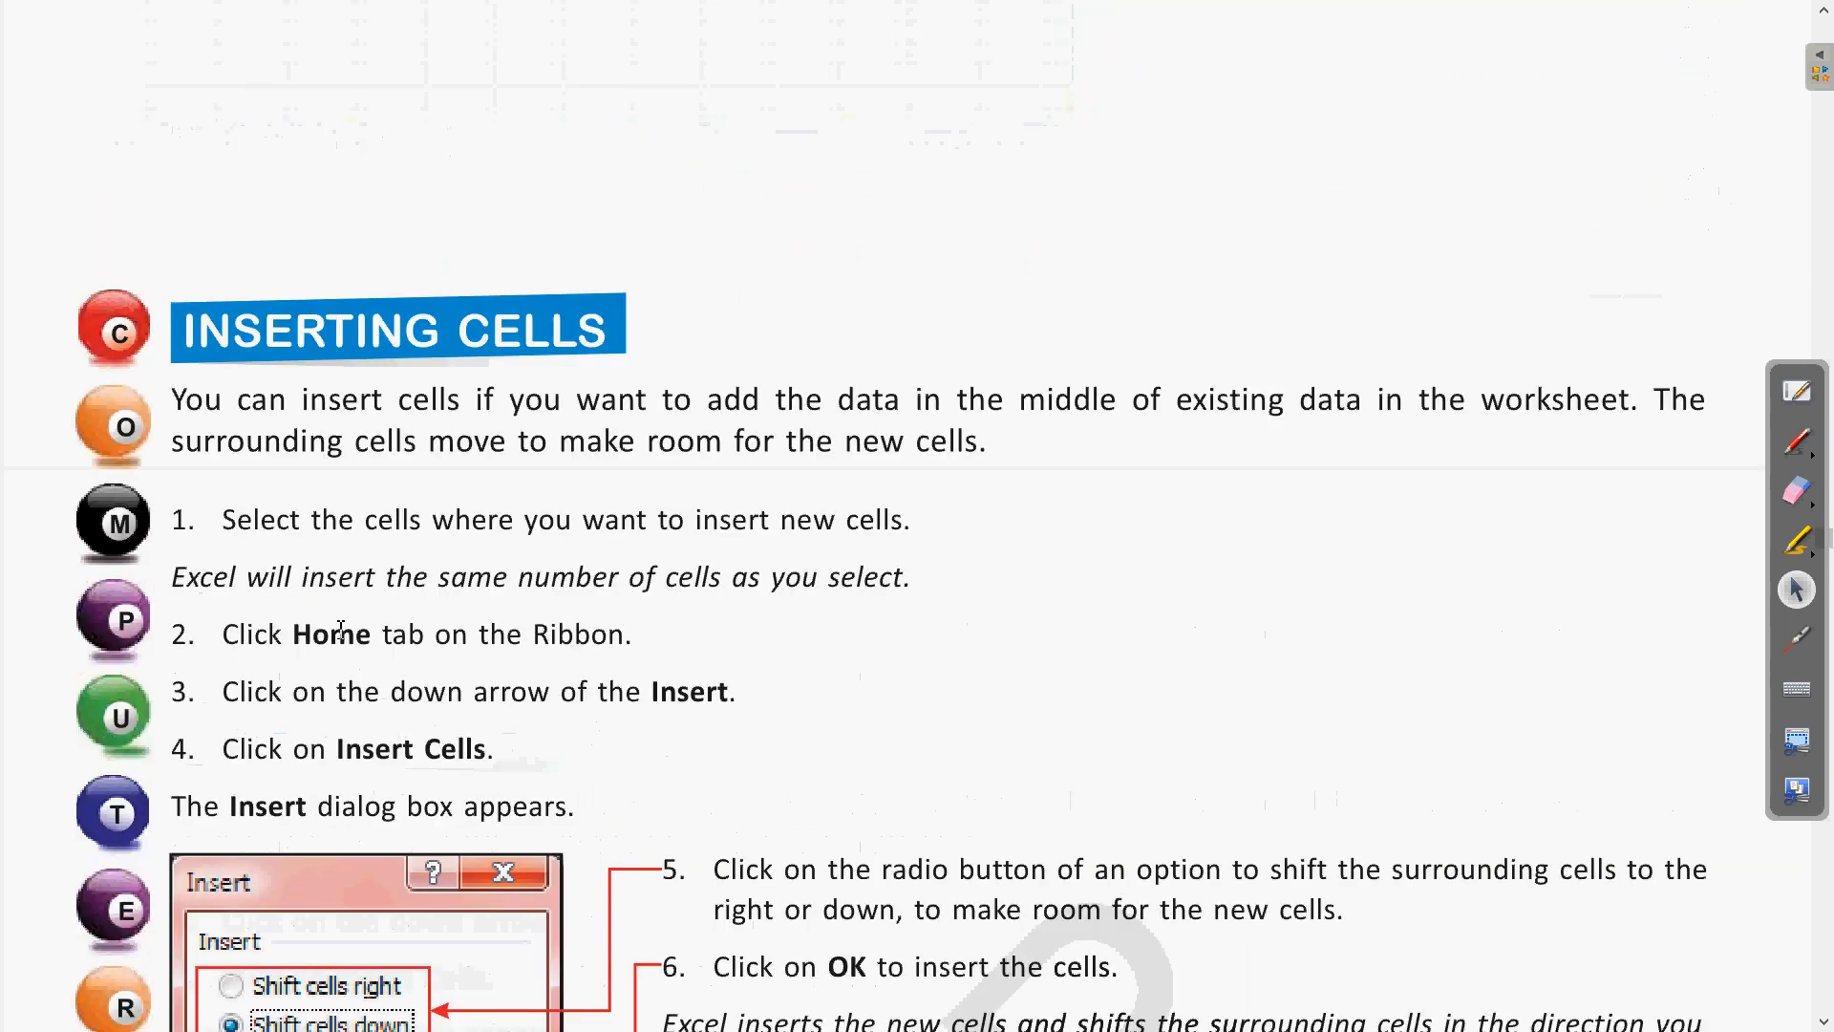
scroll(342, 638, "down", 2)
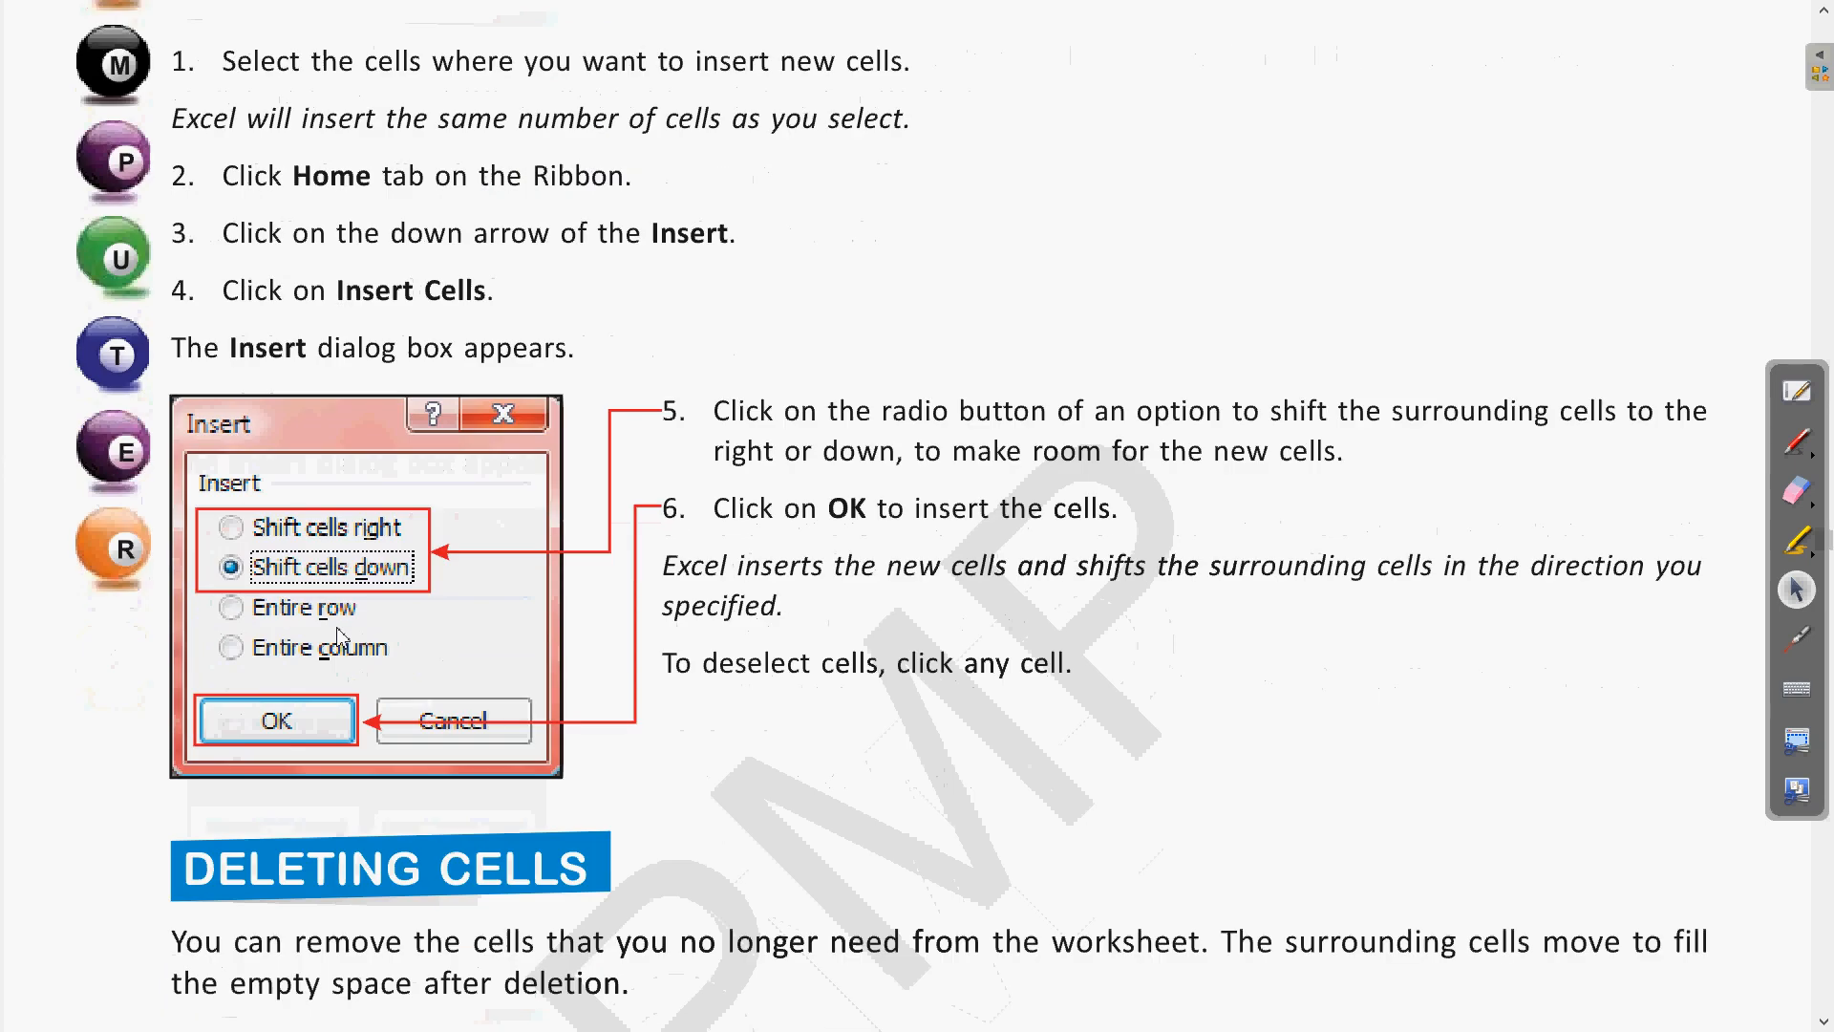
scroll(340, 635, "down", 3)
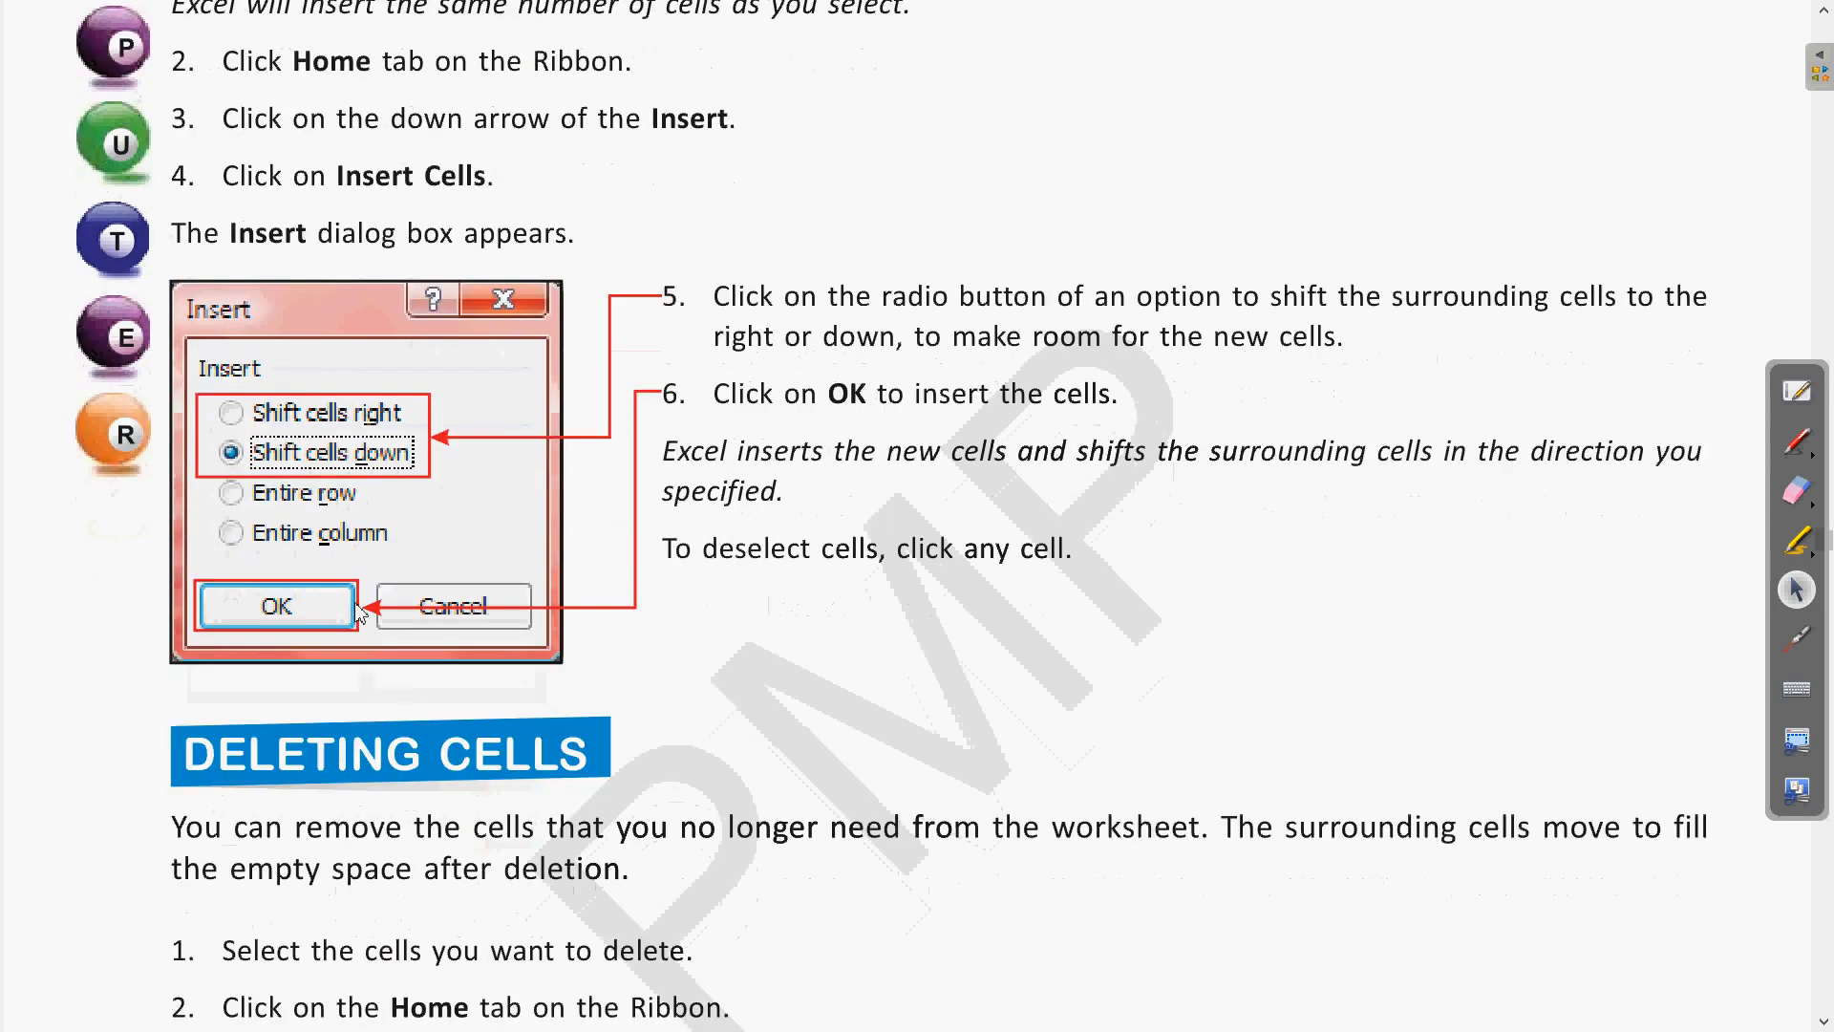
scroll(360, 611, "up", 2)
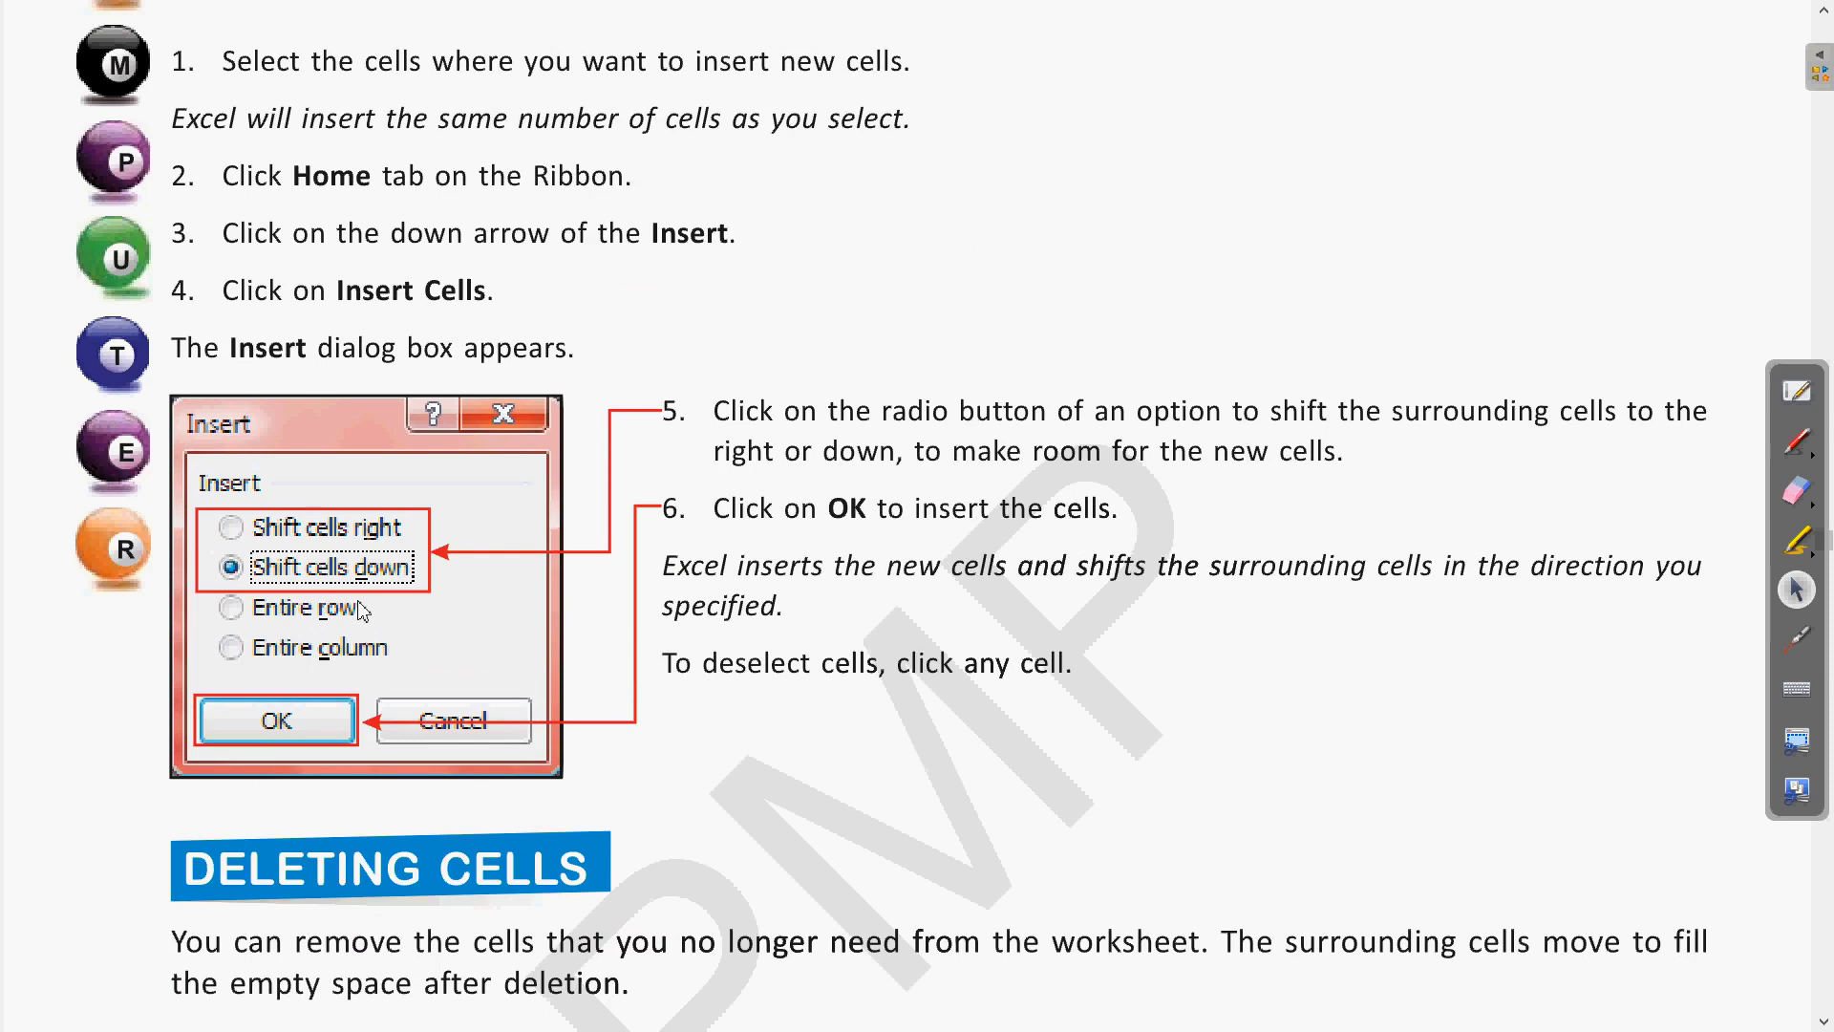
Step: Review the Inserting Cells instructions from the section's start, and switch back to the Excel sales sheet with the row 7 selection cleared
scroll(358, 609, "up", 3)
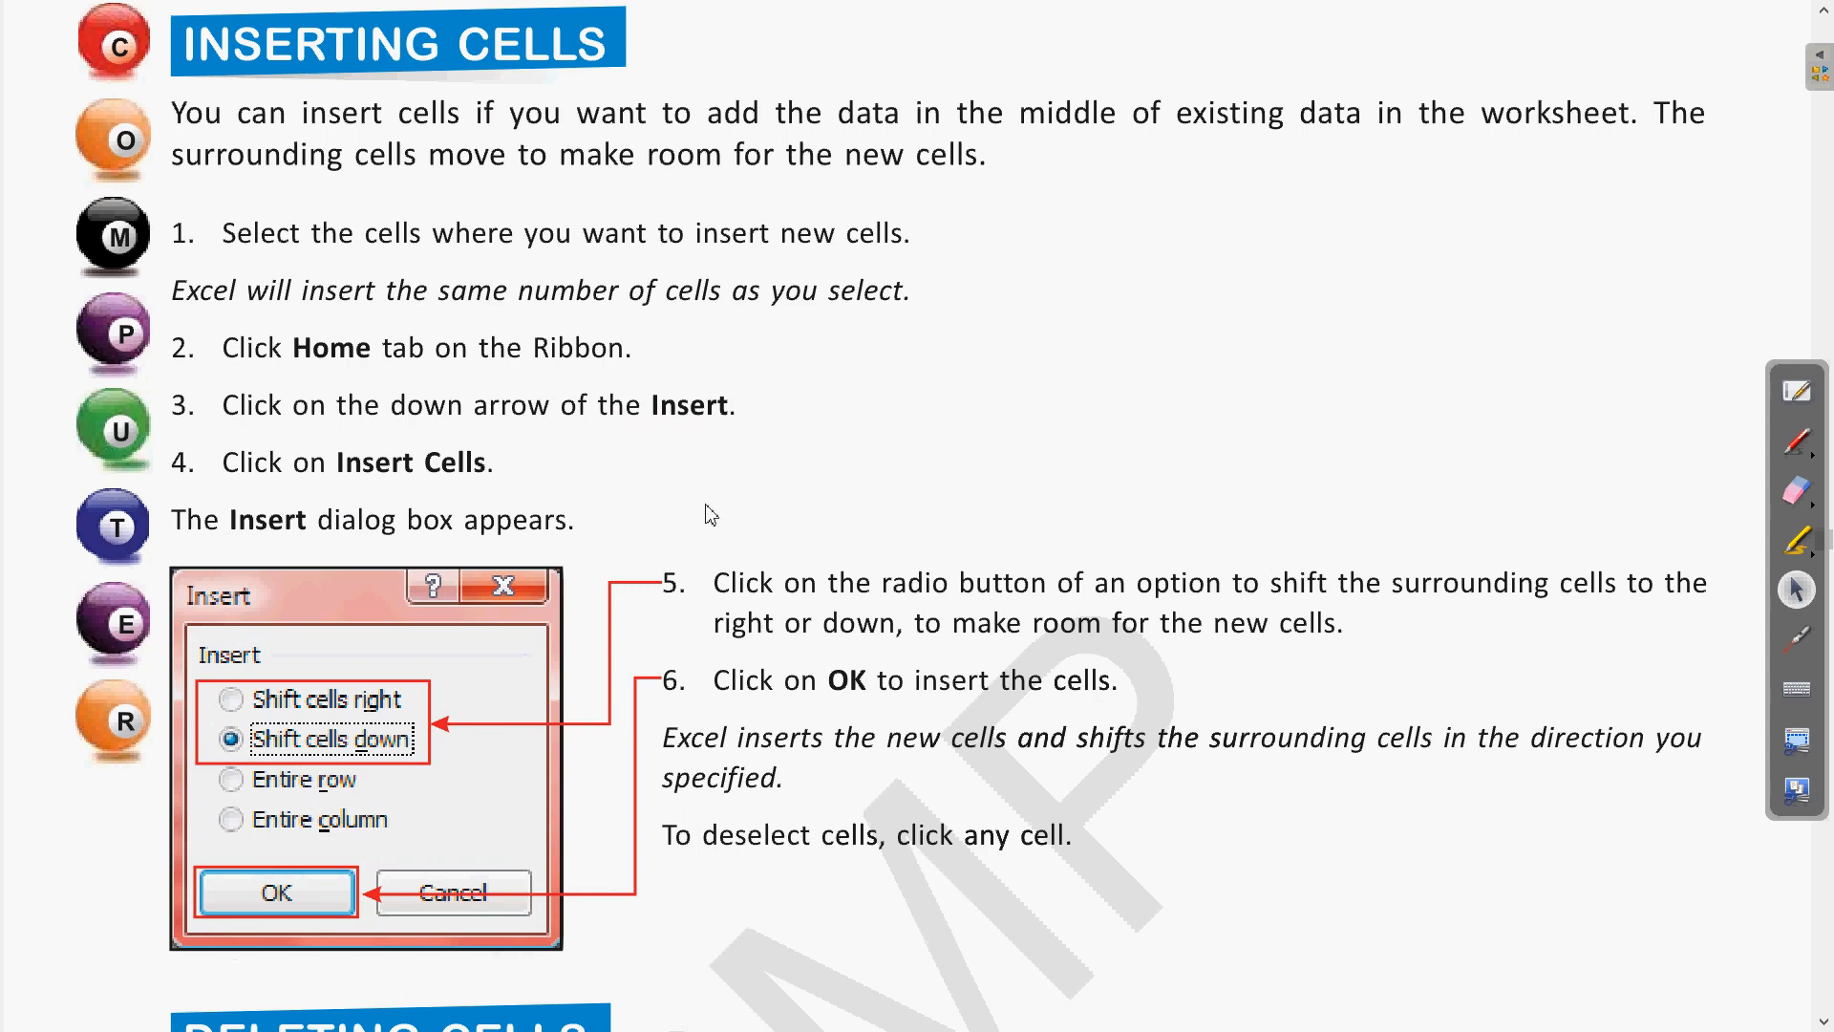
left_click(1812, 649)
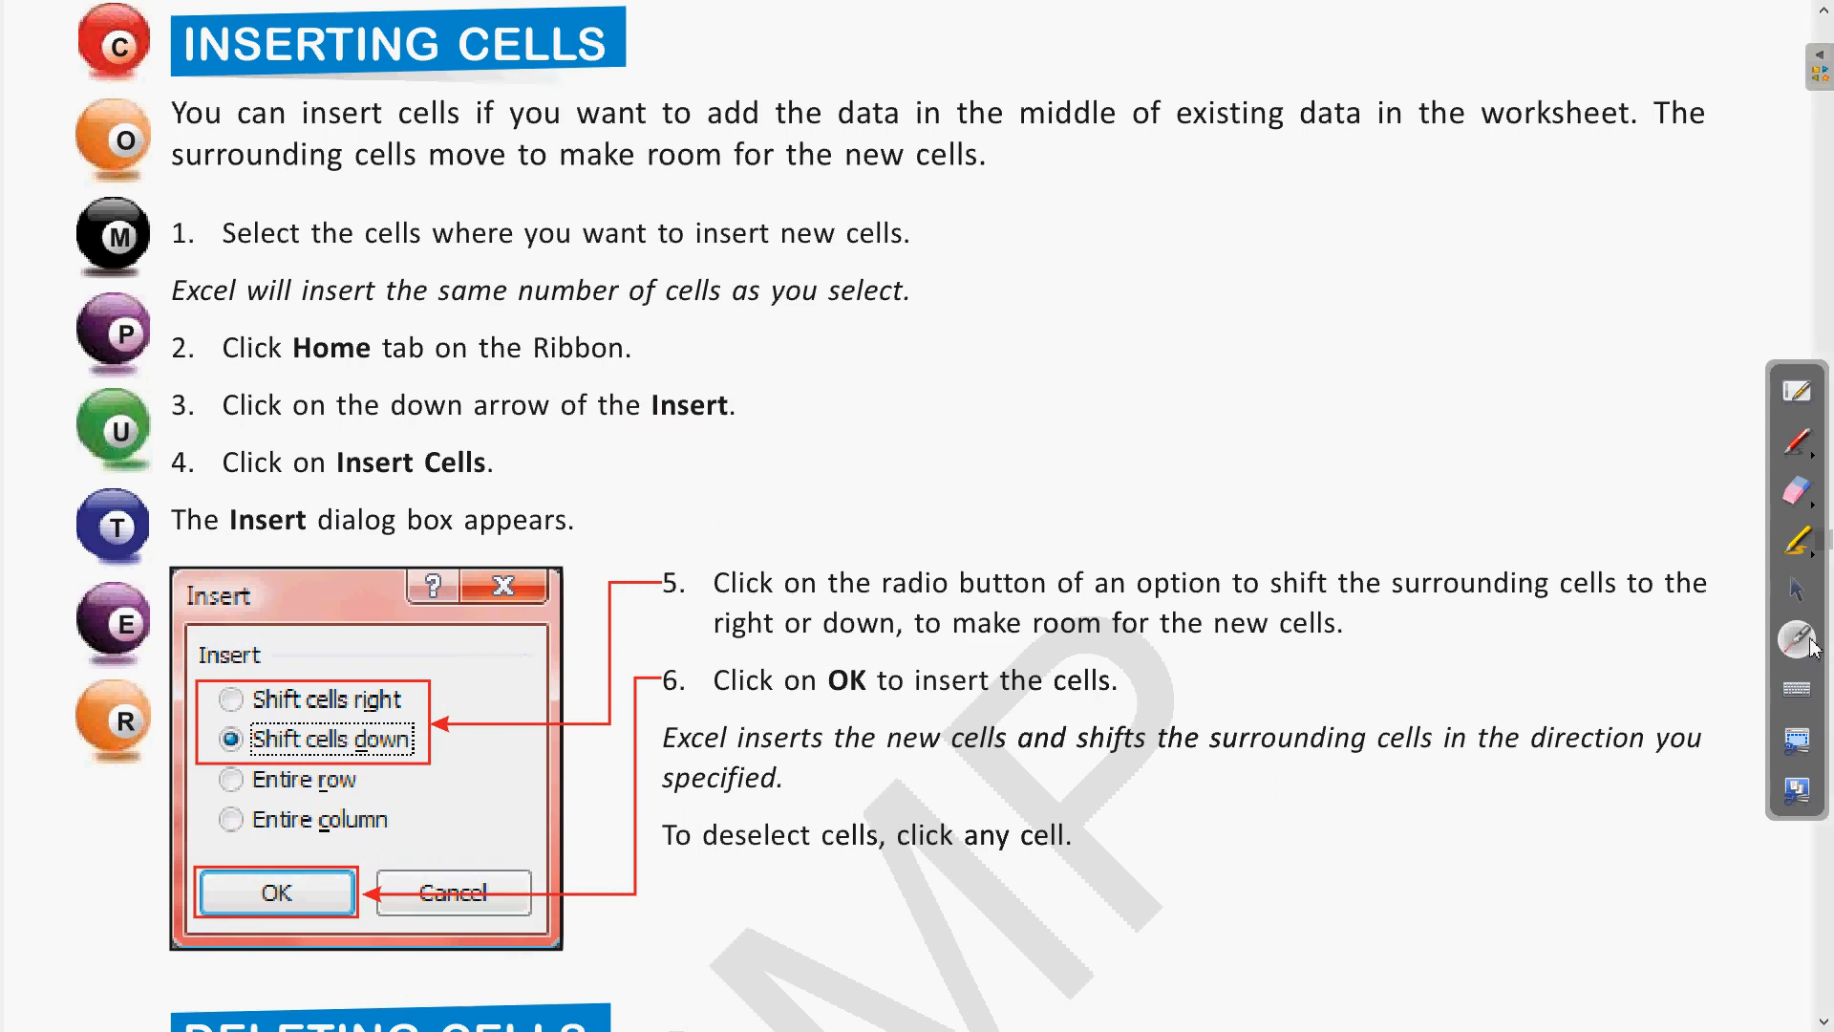
key("alt+Tab")
key("alt+Tab")
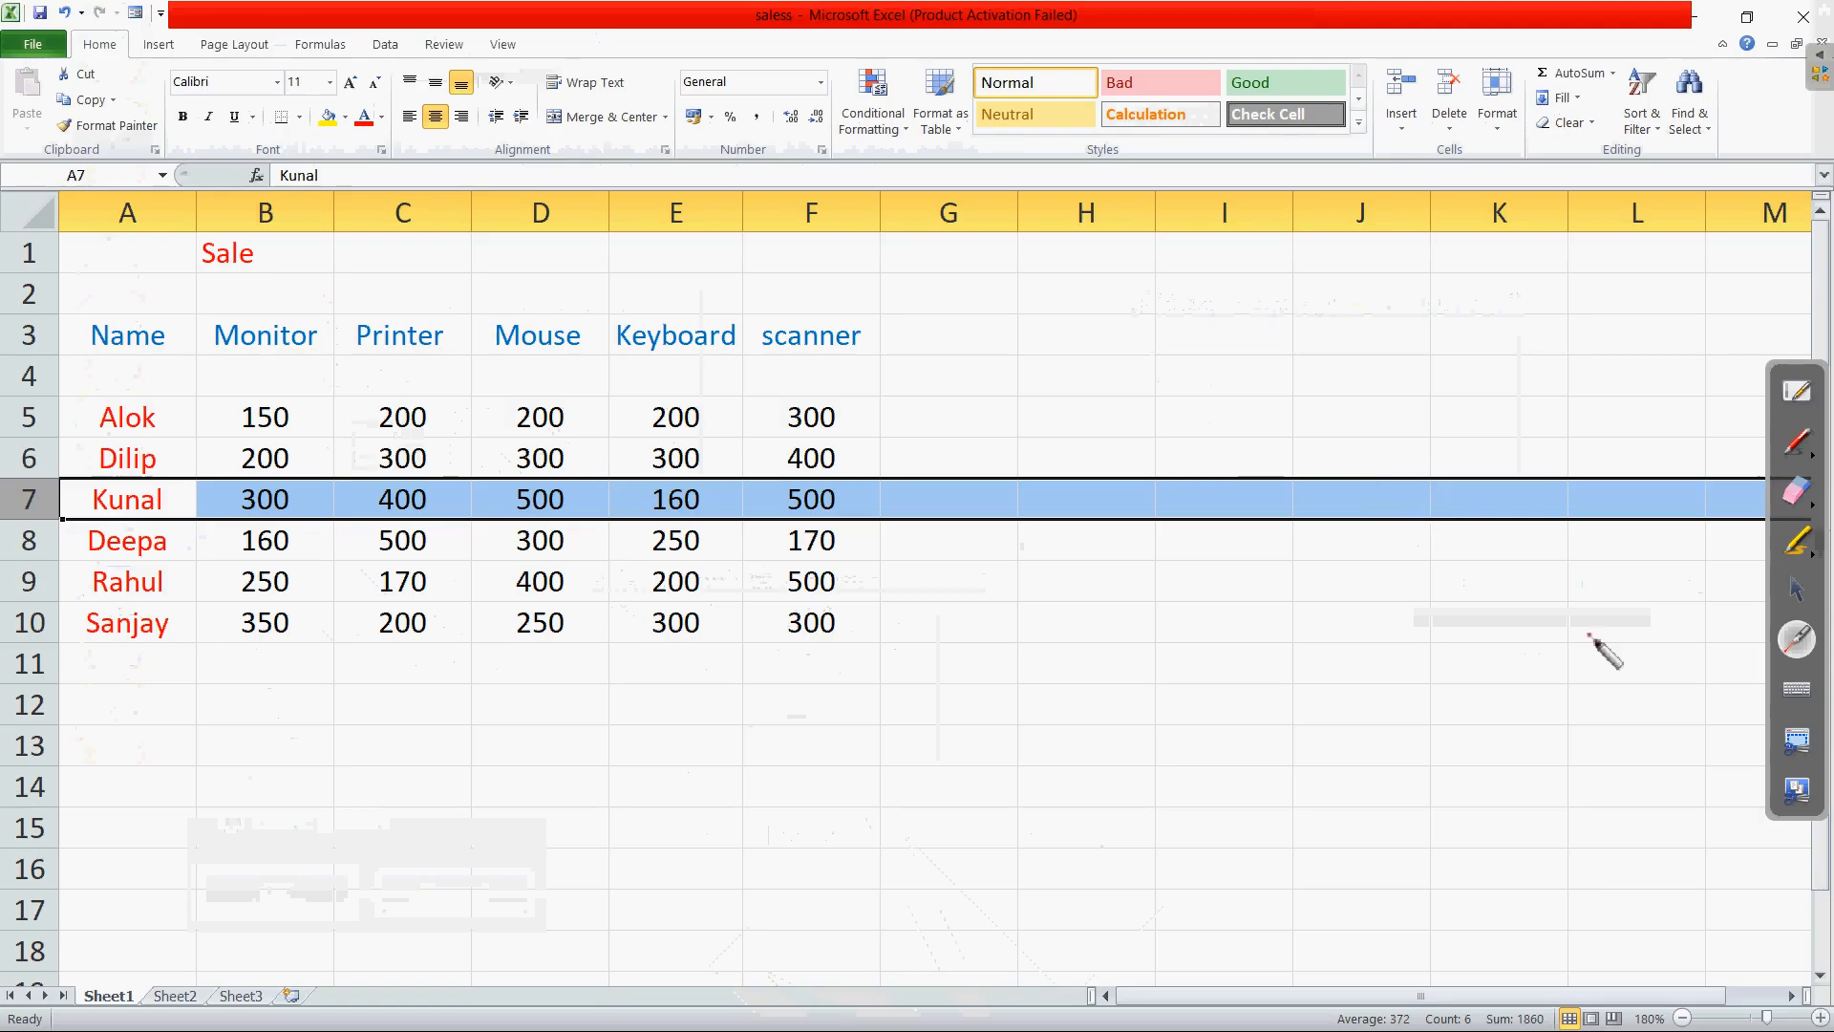
left_click(1795, 589)
left_click(561, 744)
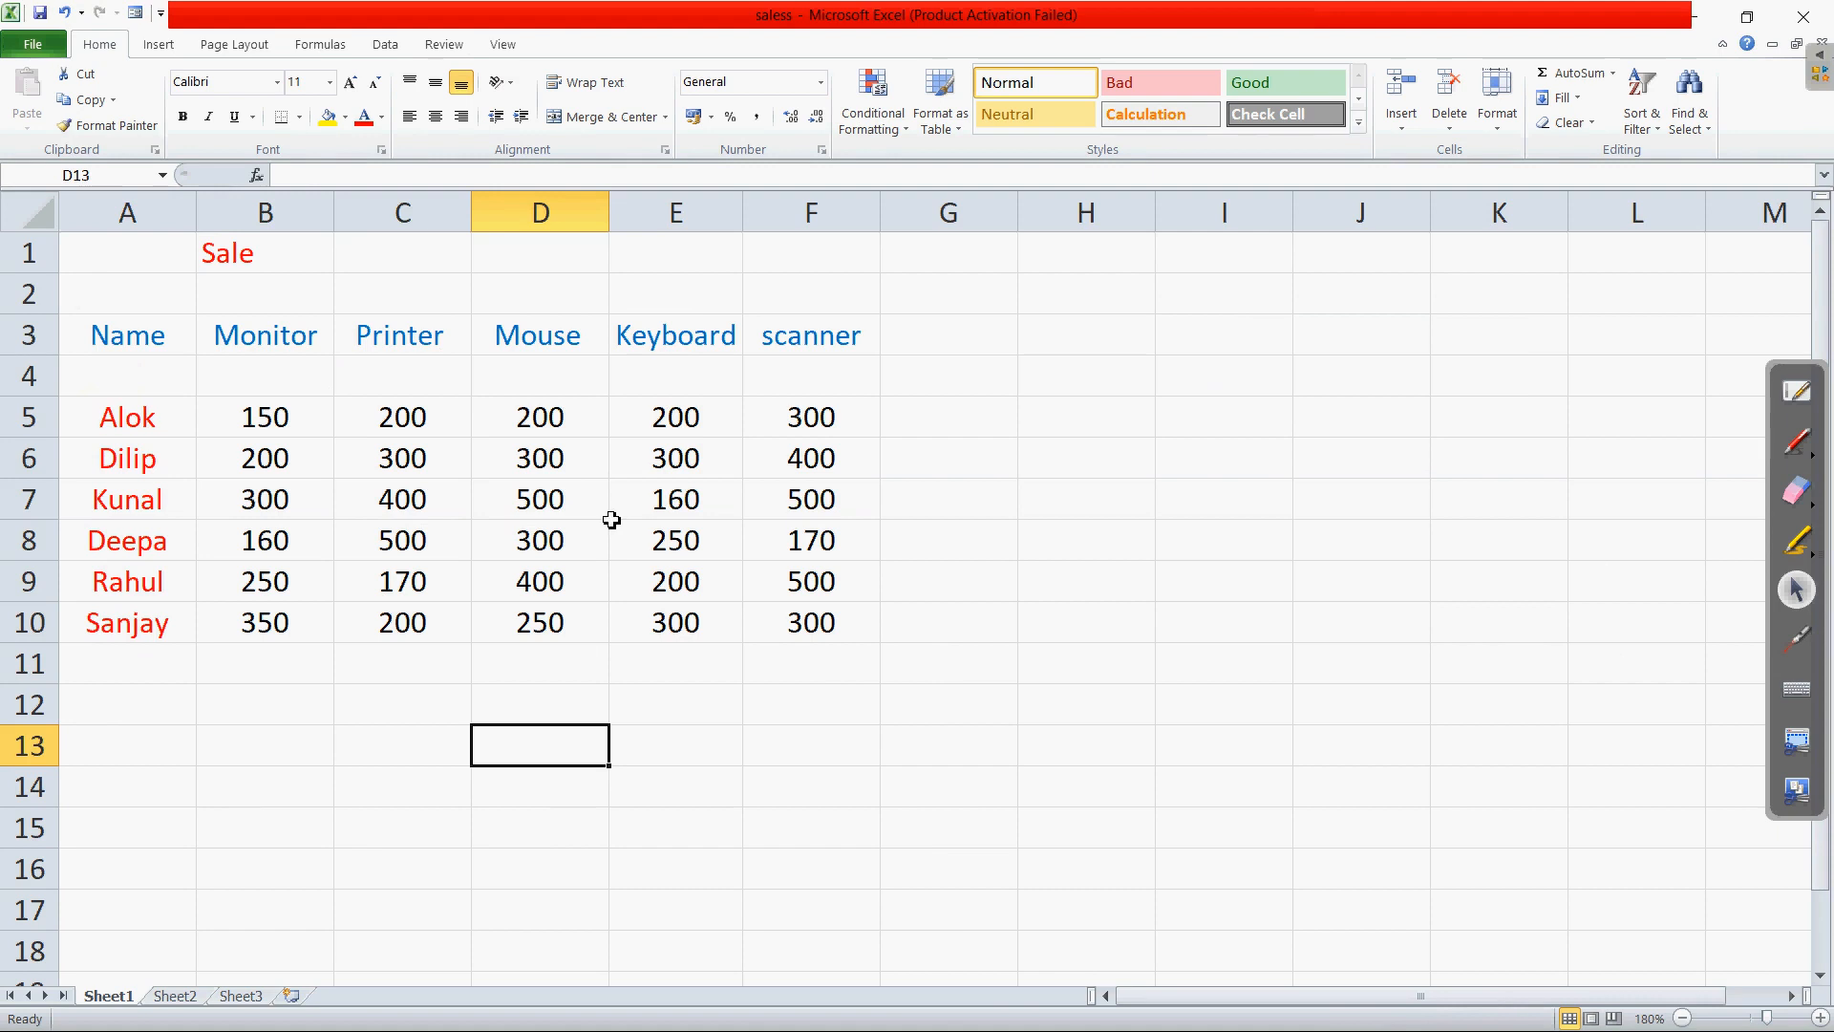
Step: Insert two blank cells at E7:E8 in the Keyboard column, shifting the existing cells right
left_click_drag(628, 497, 683, 552)
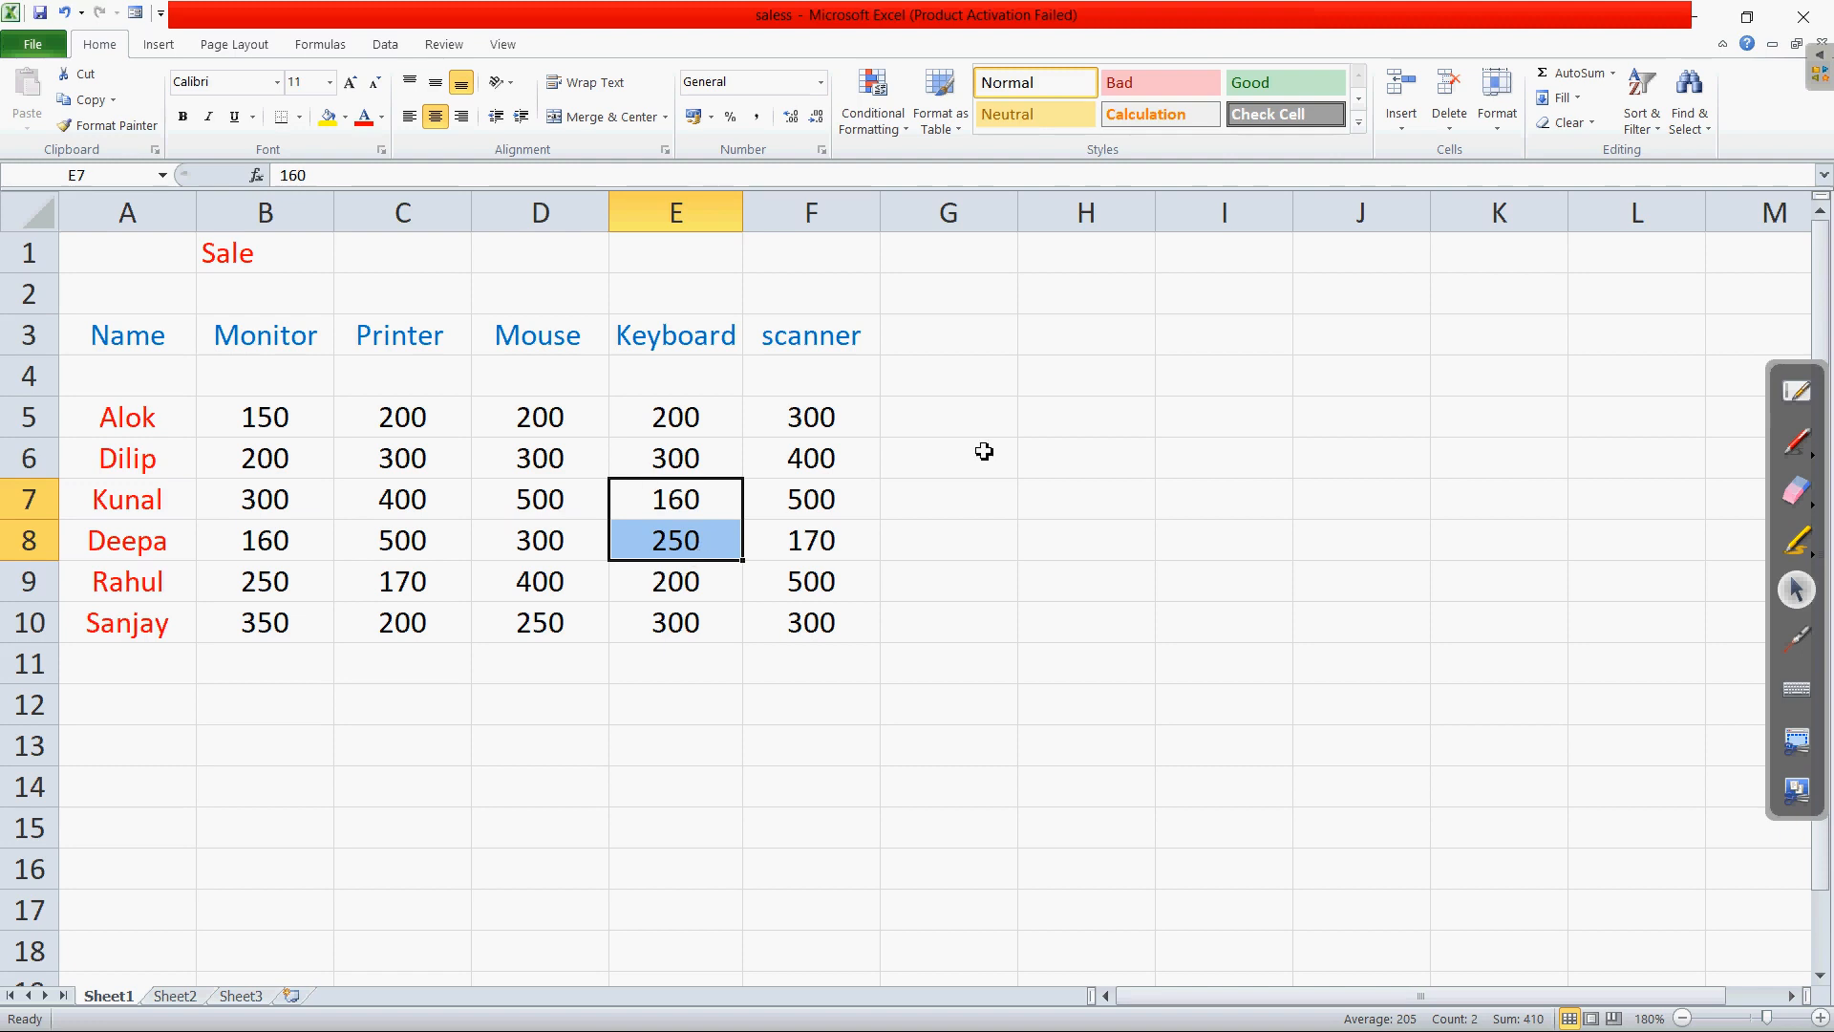
left_click(1402, 141)
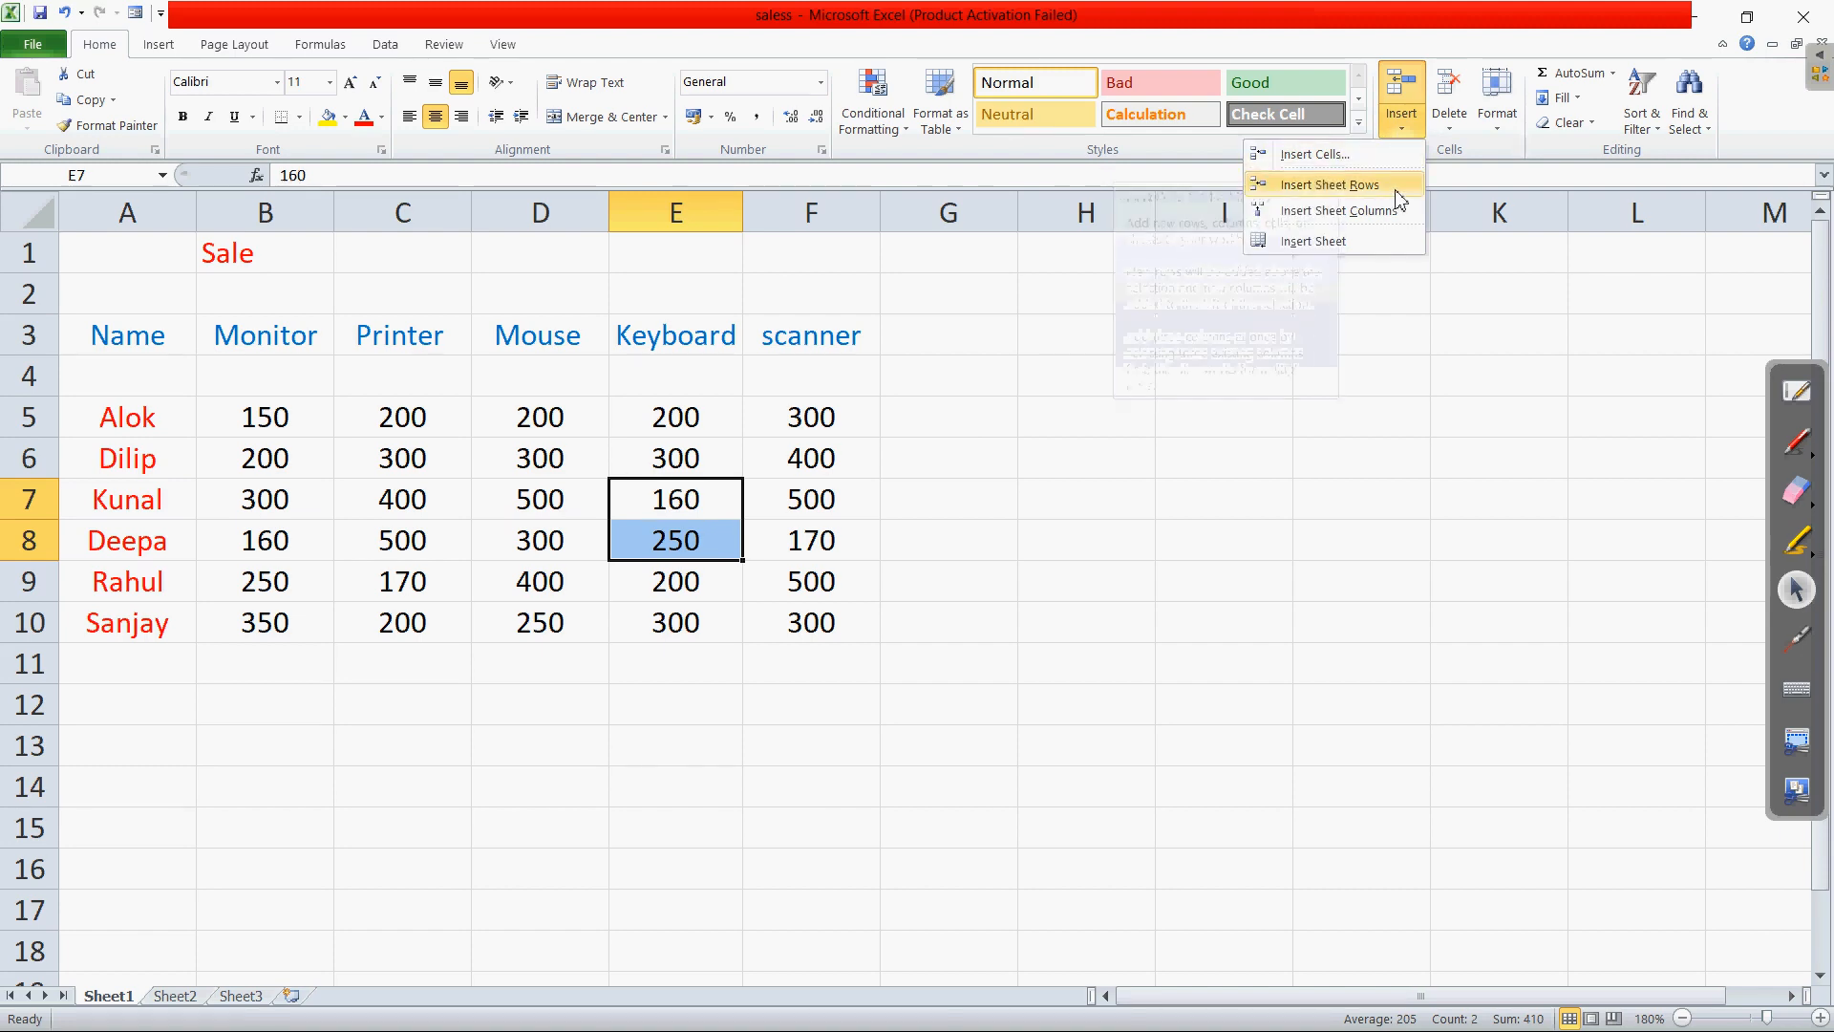
left_click(1368, 157)
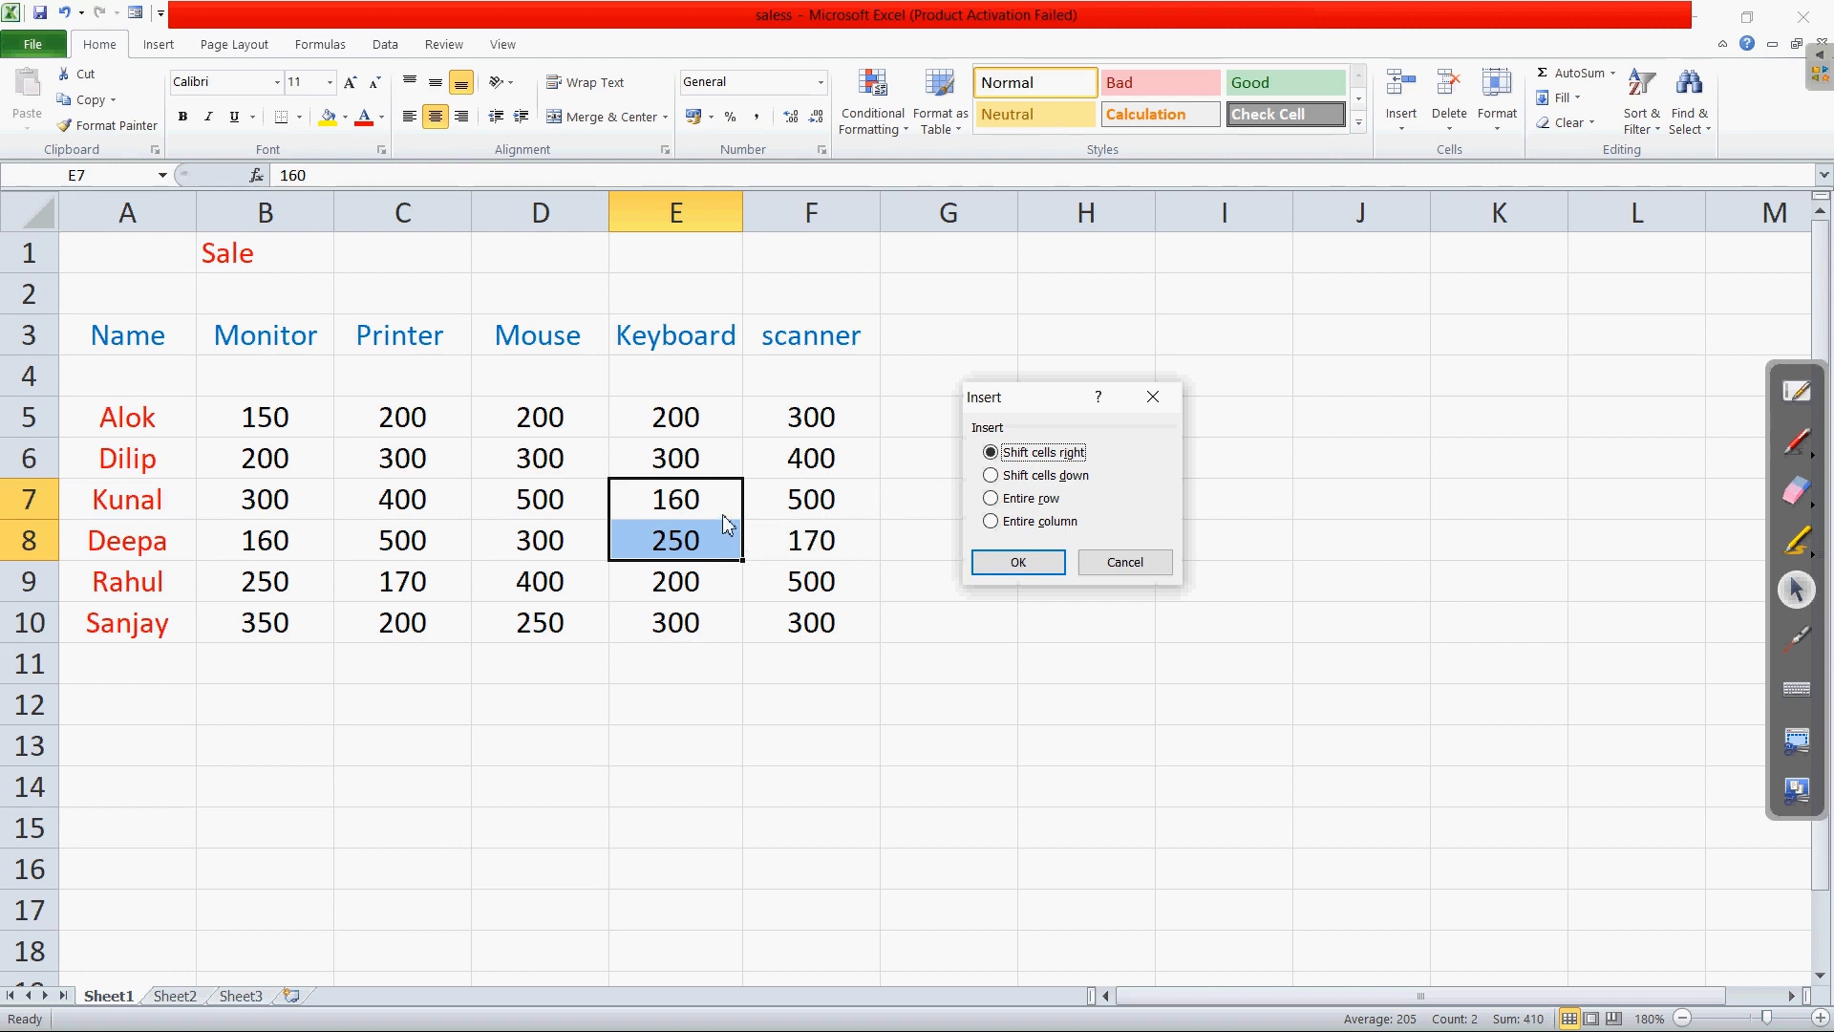
left_click(1039, 570)
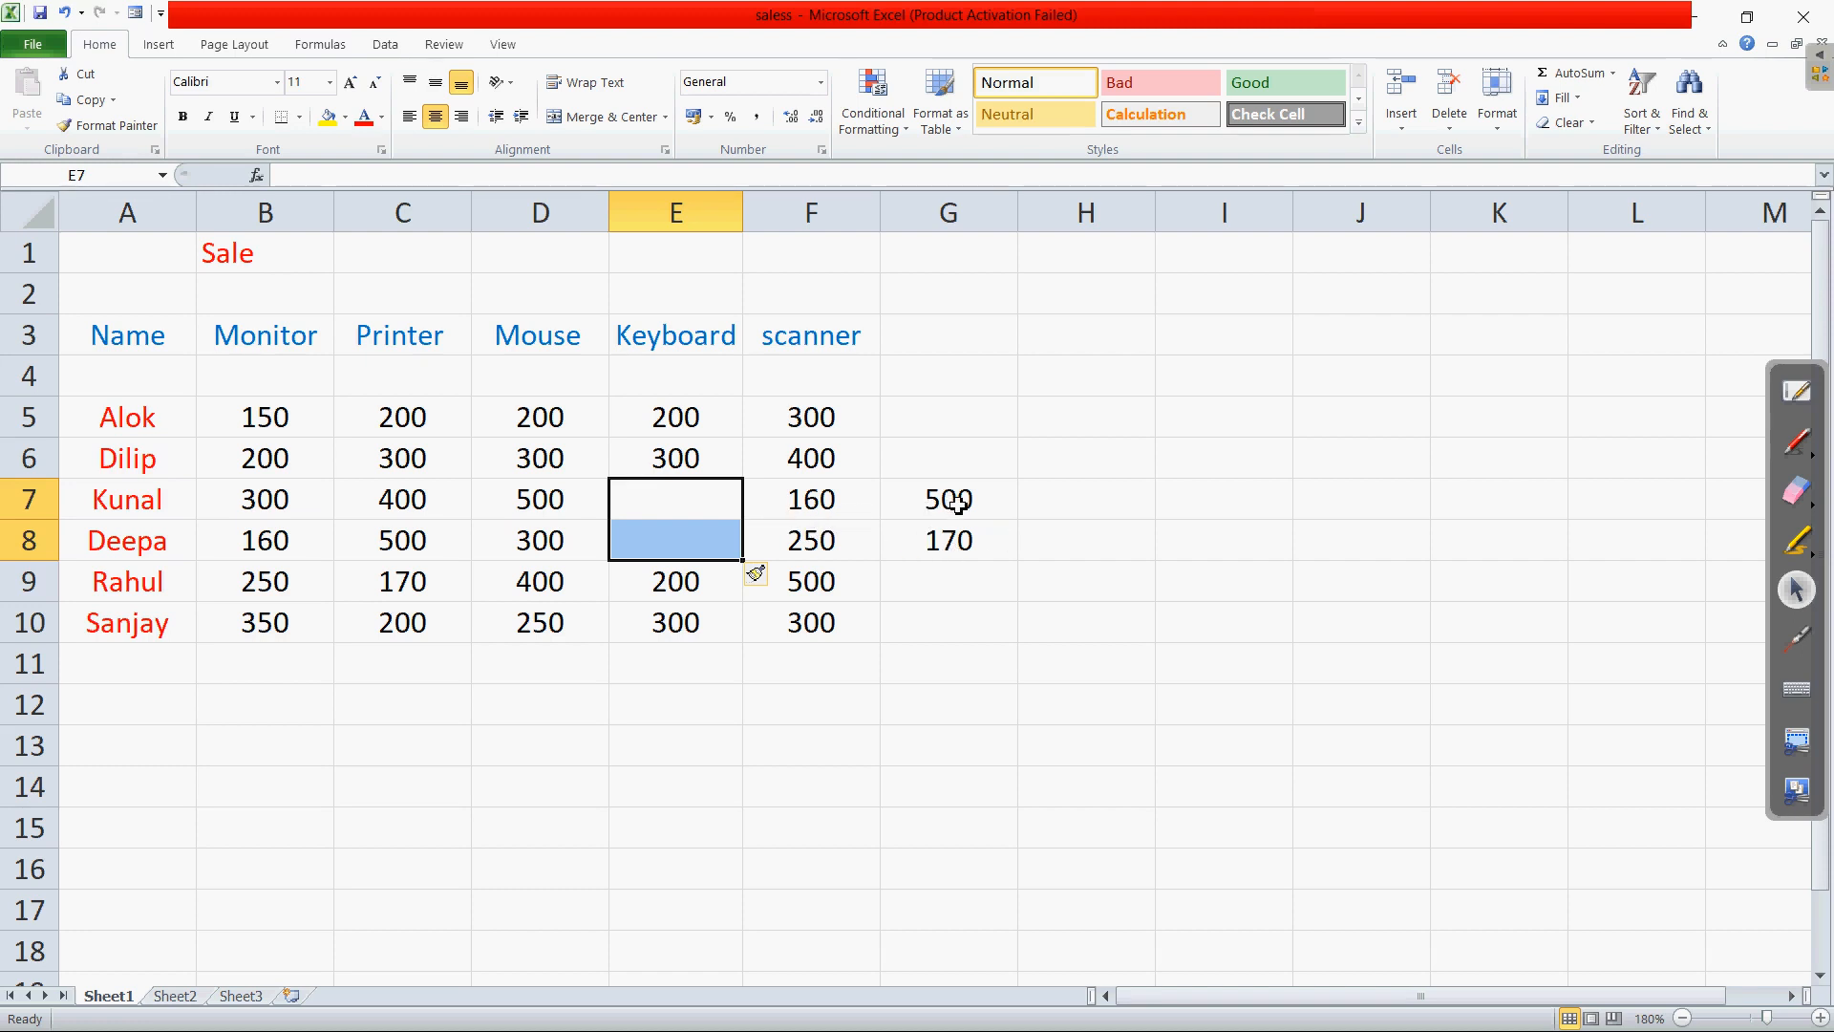
left_click(983, 640)
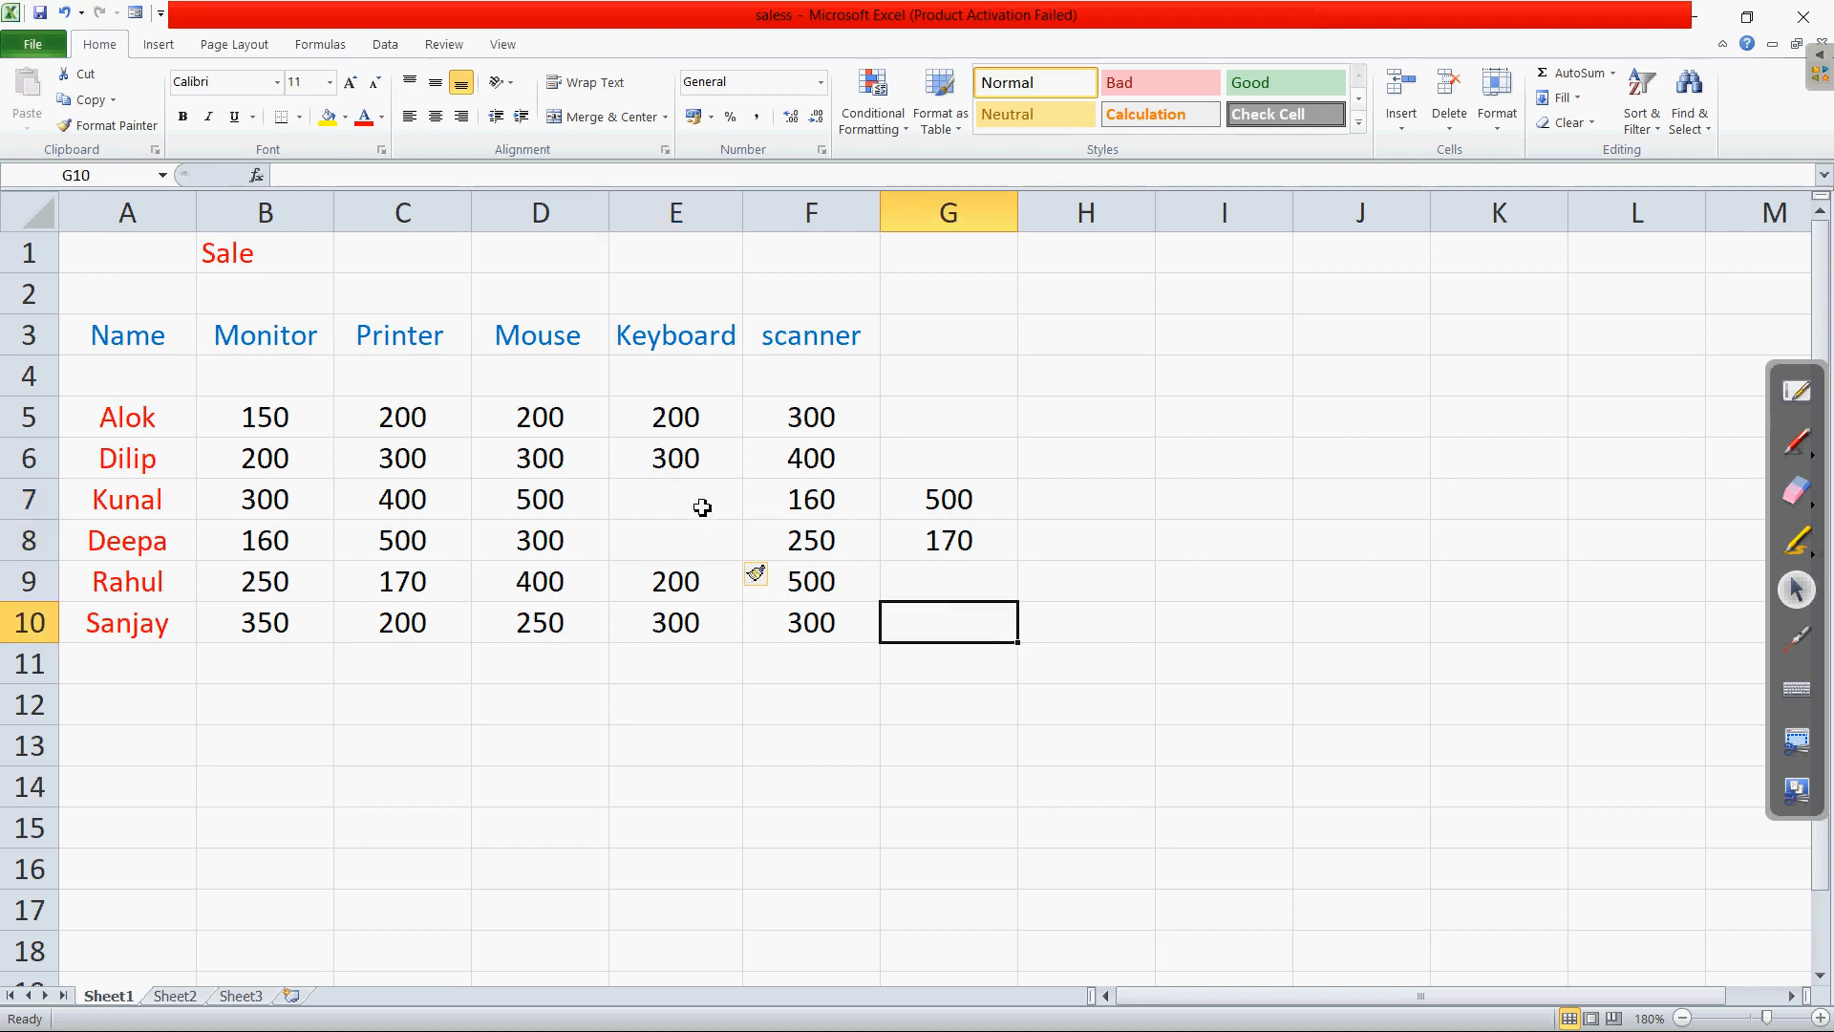
mouse_move(704, 499)
left_mouse_down()
mouse_move(697, 539)
mouse_move(712, 520)
left_mouse_up()
key("ctrl+e")
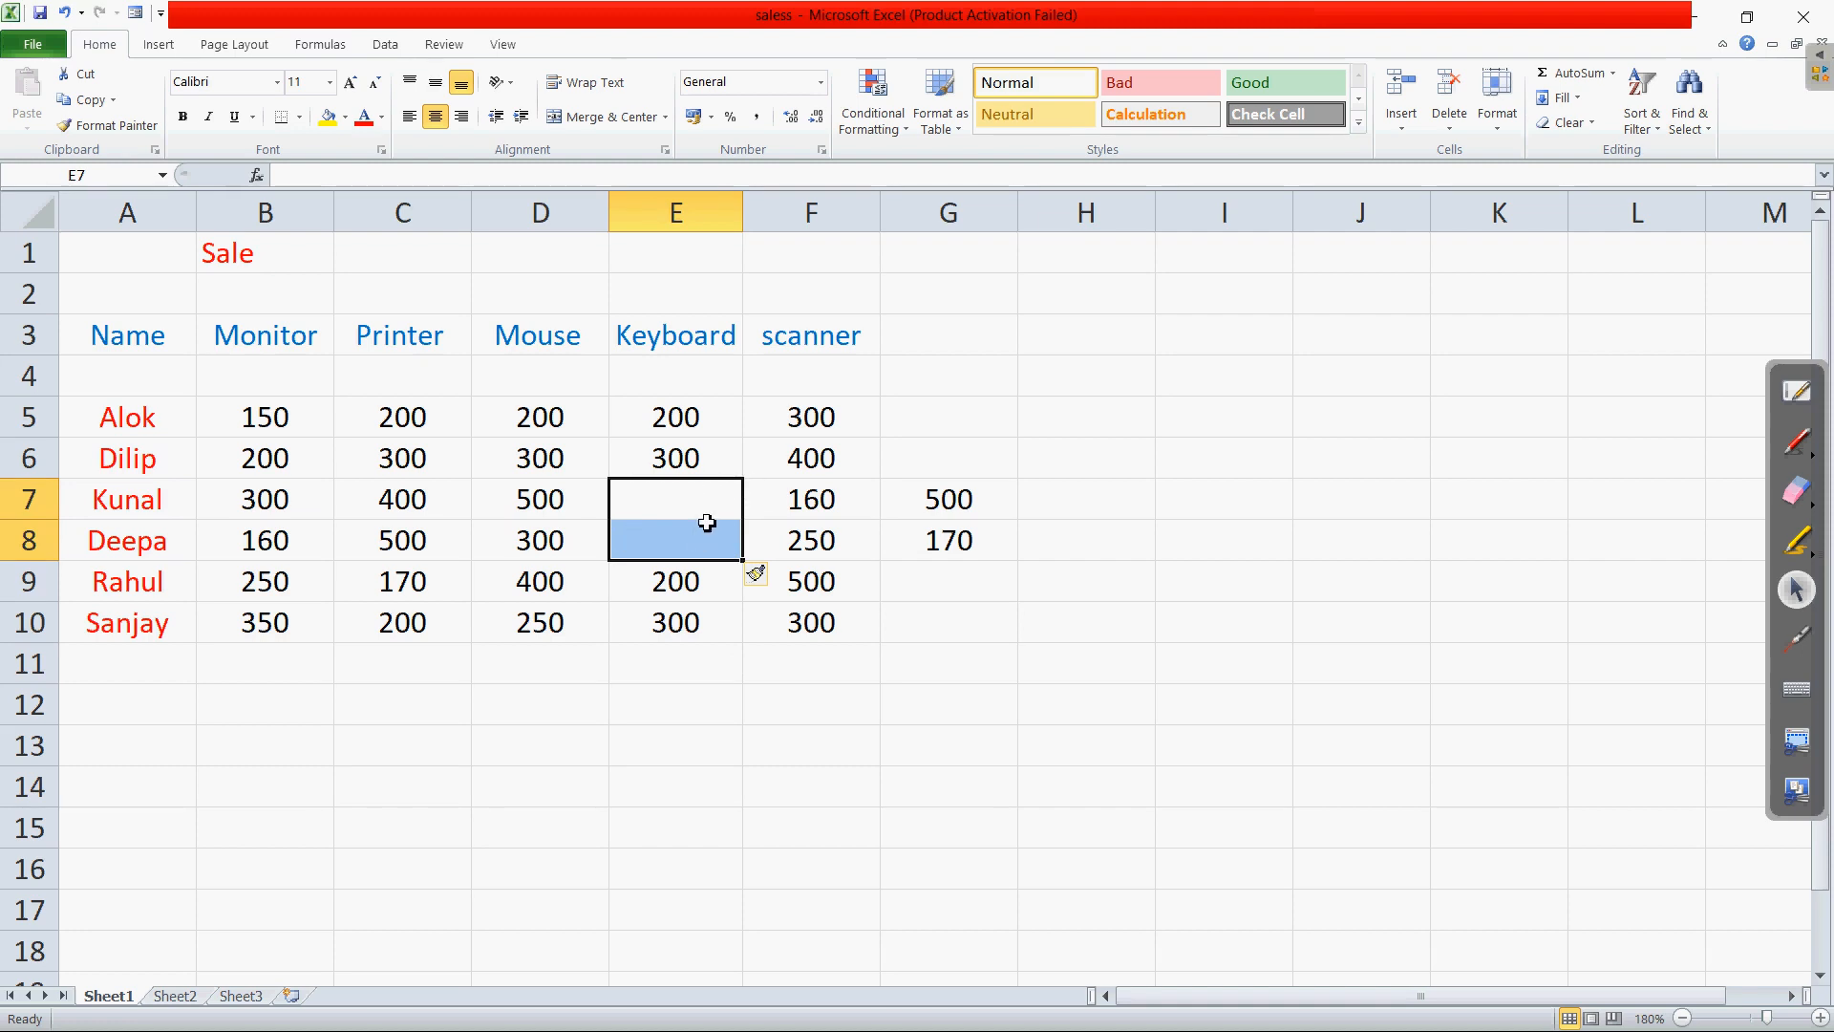
left_click(772, 734)
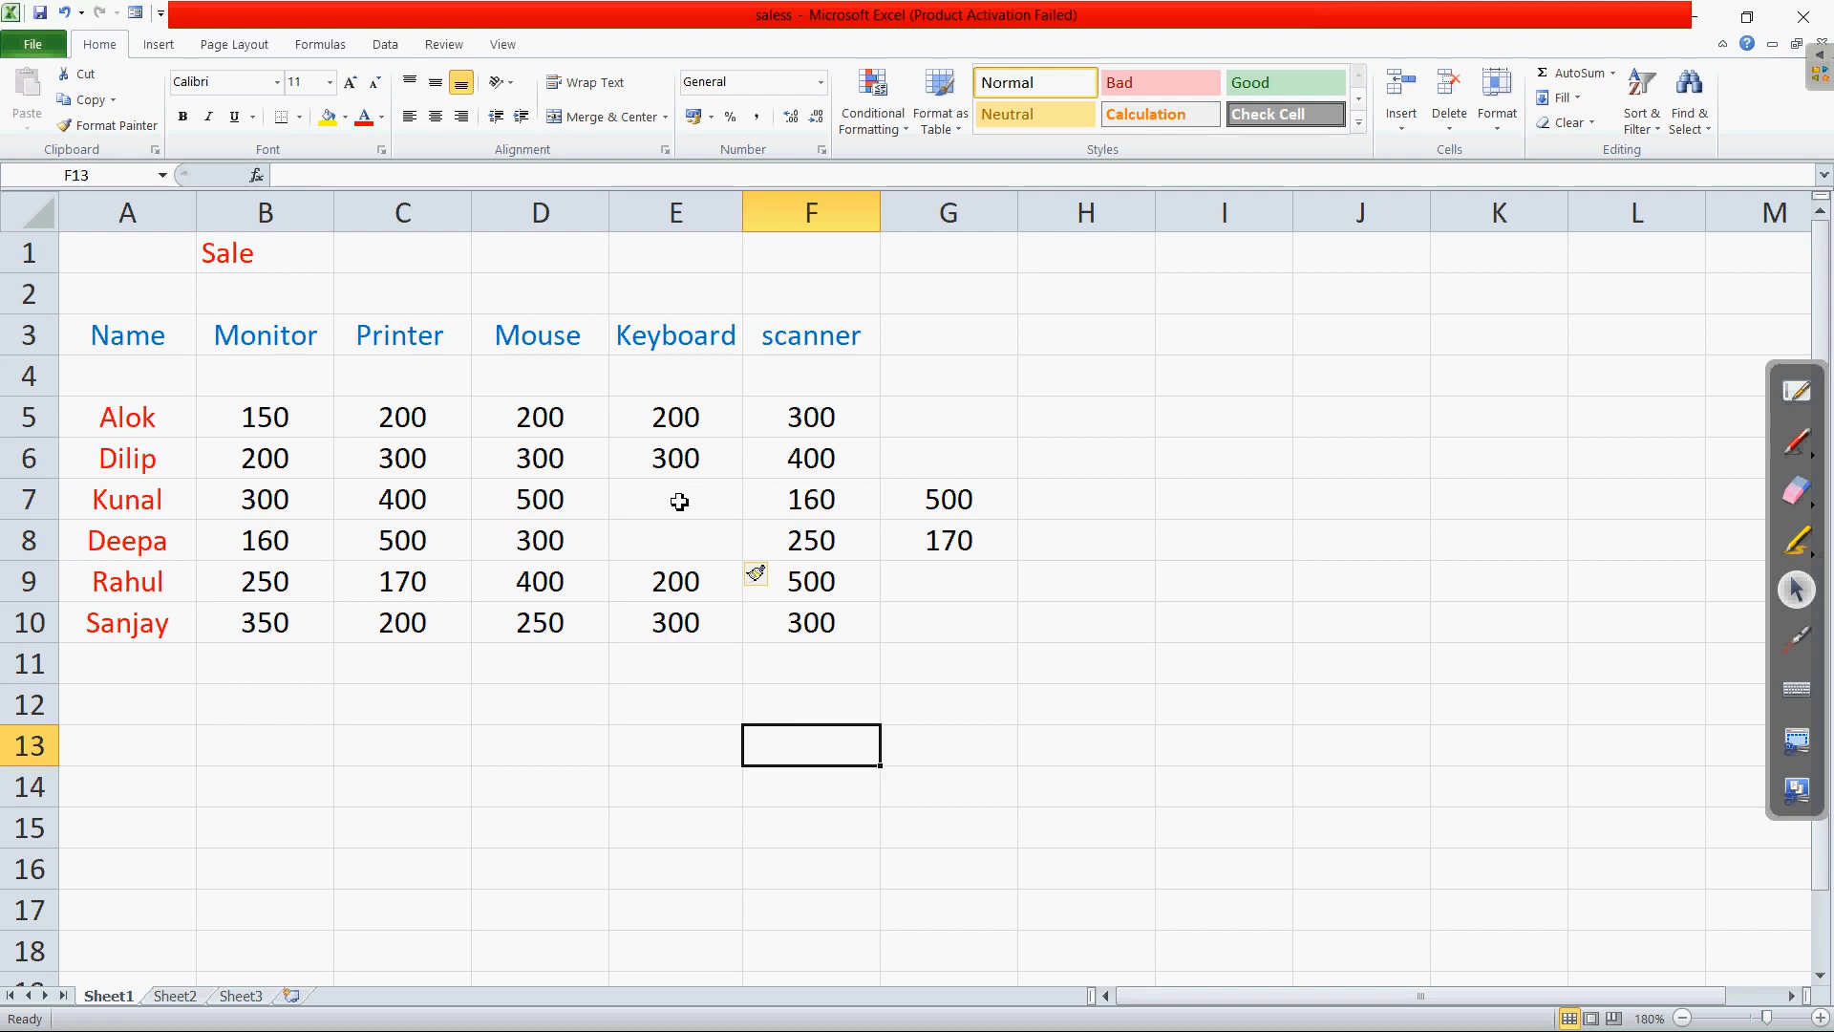
Step: Delete the empty cells E7:E8 from the Keyboard column, shifting the remaining cells left
left_click_drag(679, 497, 686, 533)
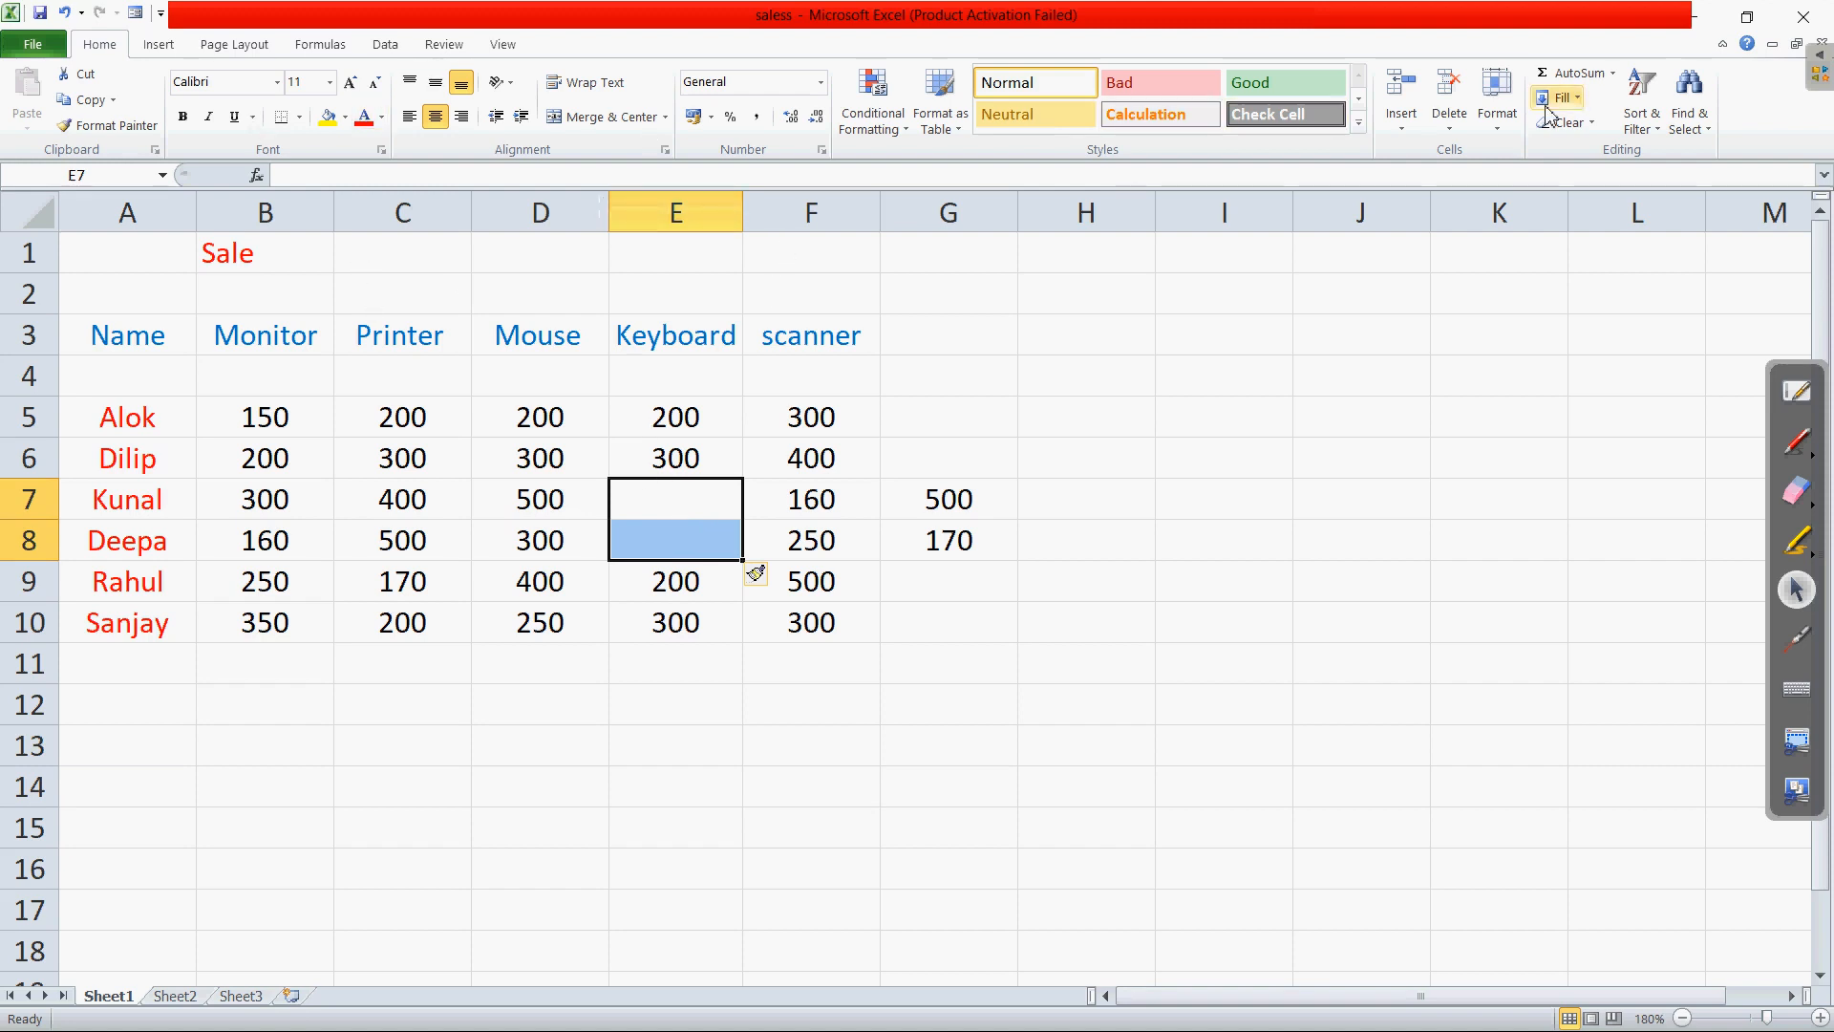
left_click(1457, 134)
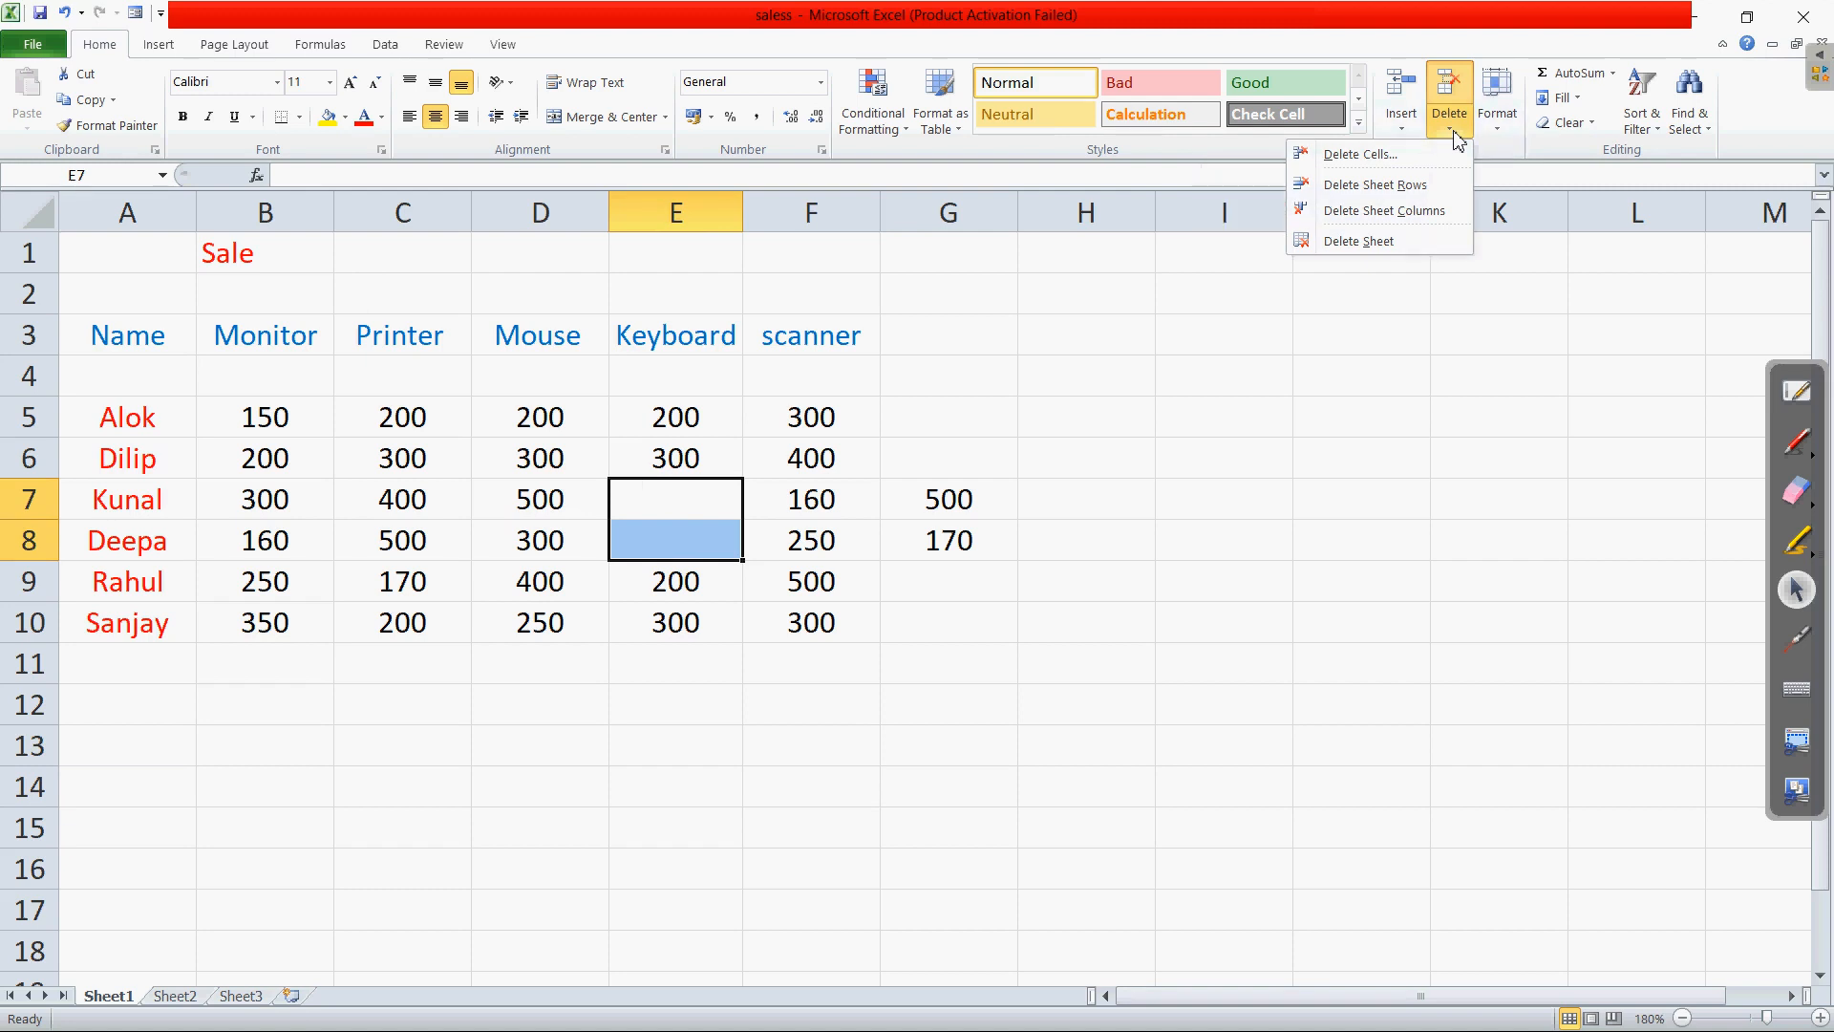
left_click(1409, 156)
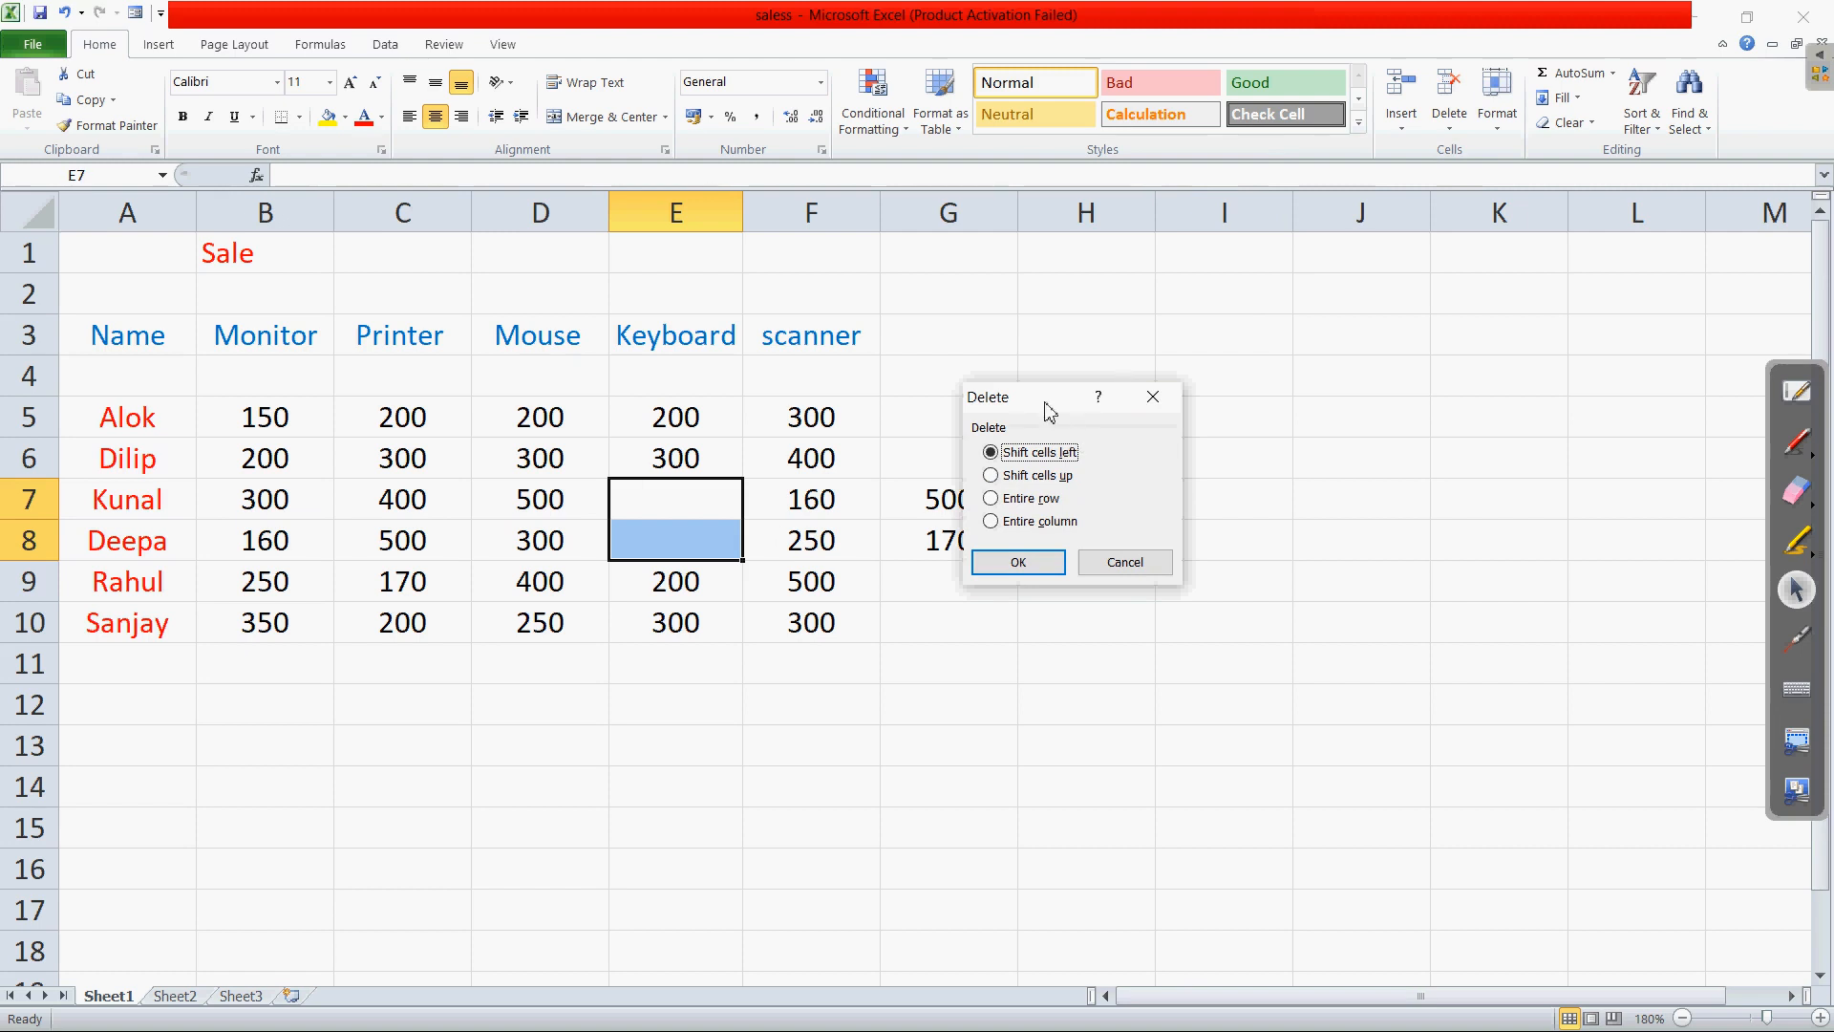
left_click_drag(1048, 408, 1188, 387)
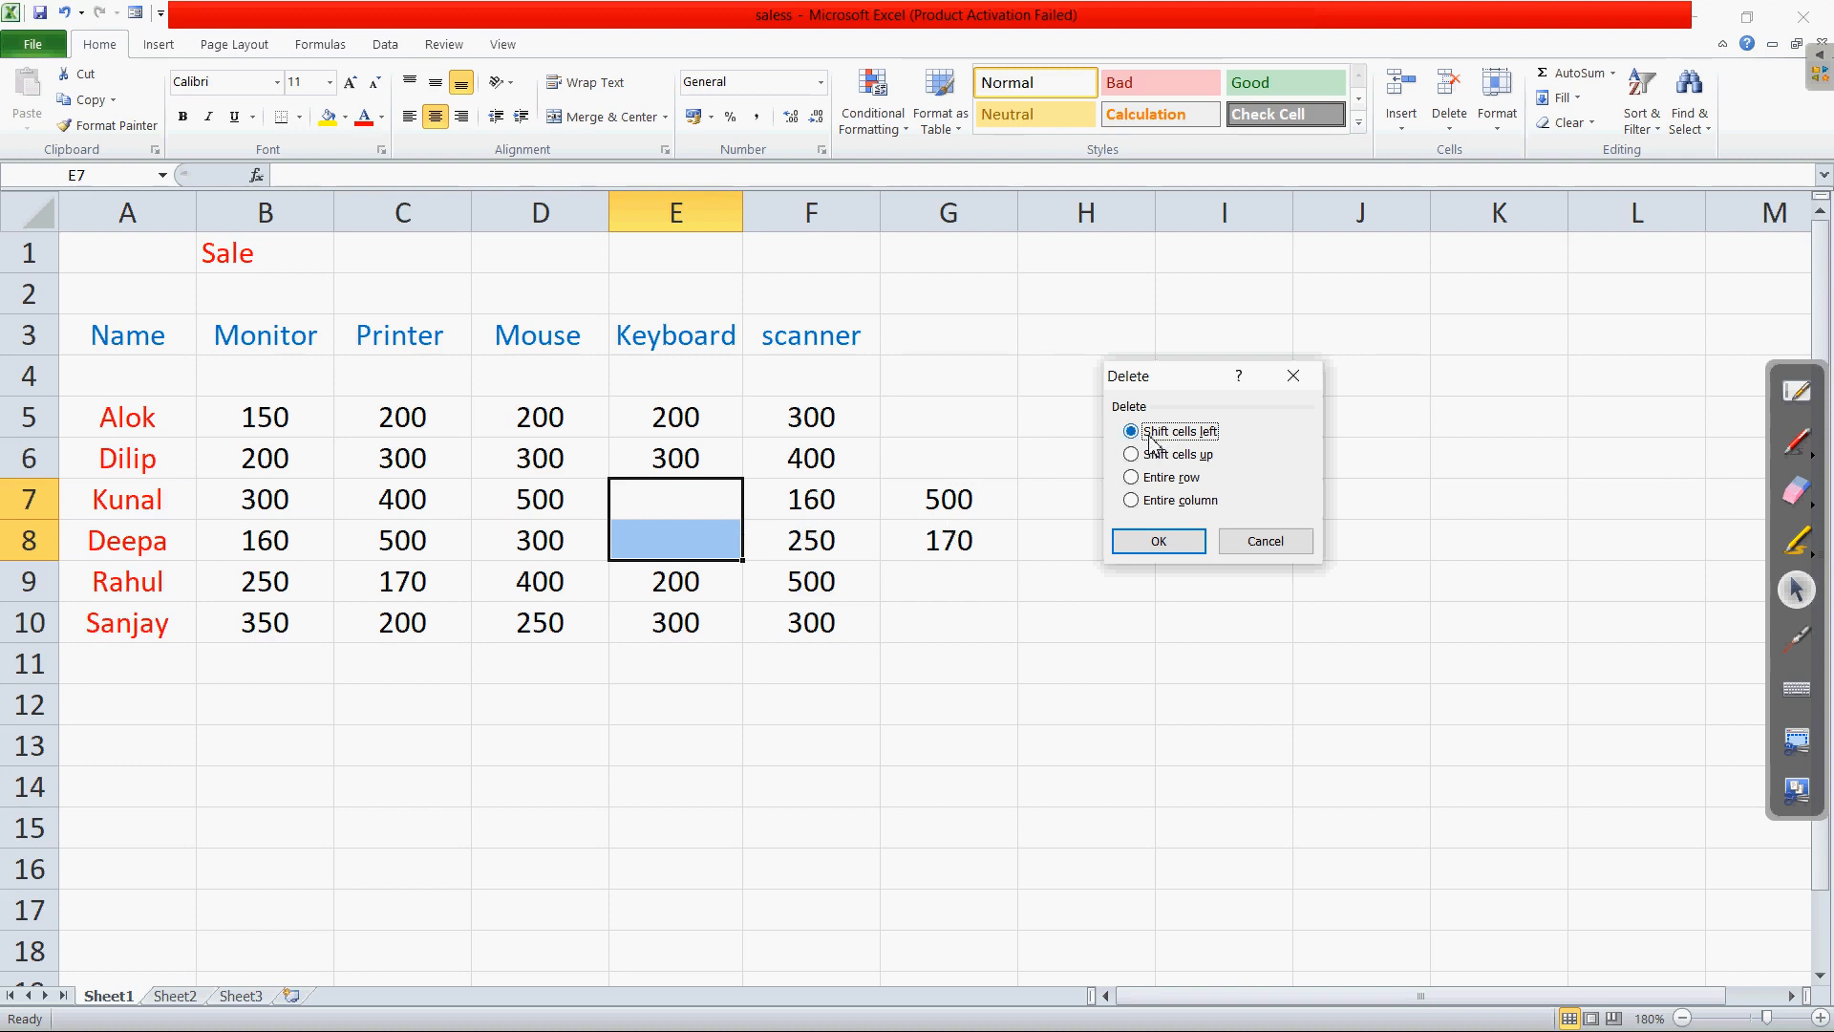
left_click(1171, 546)
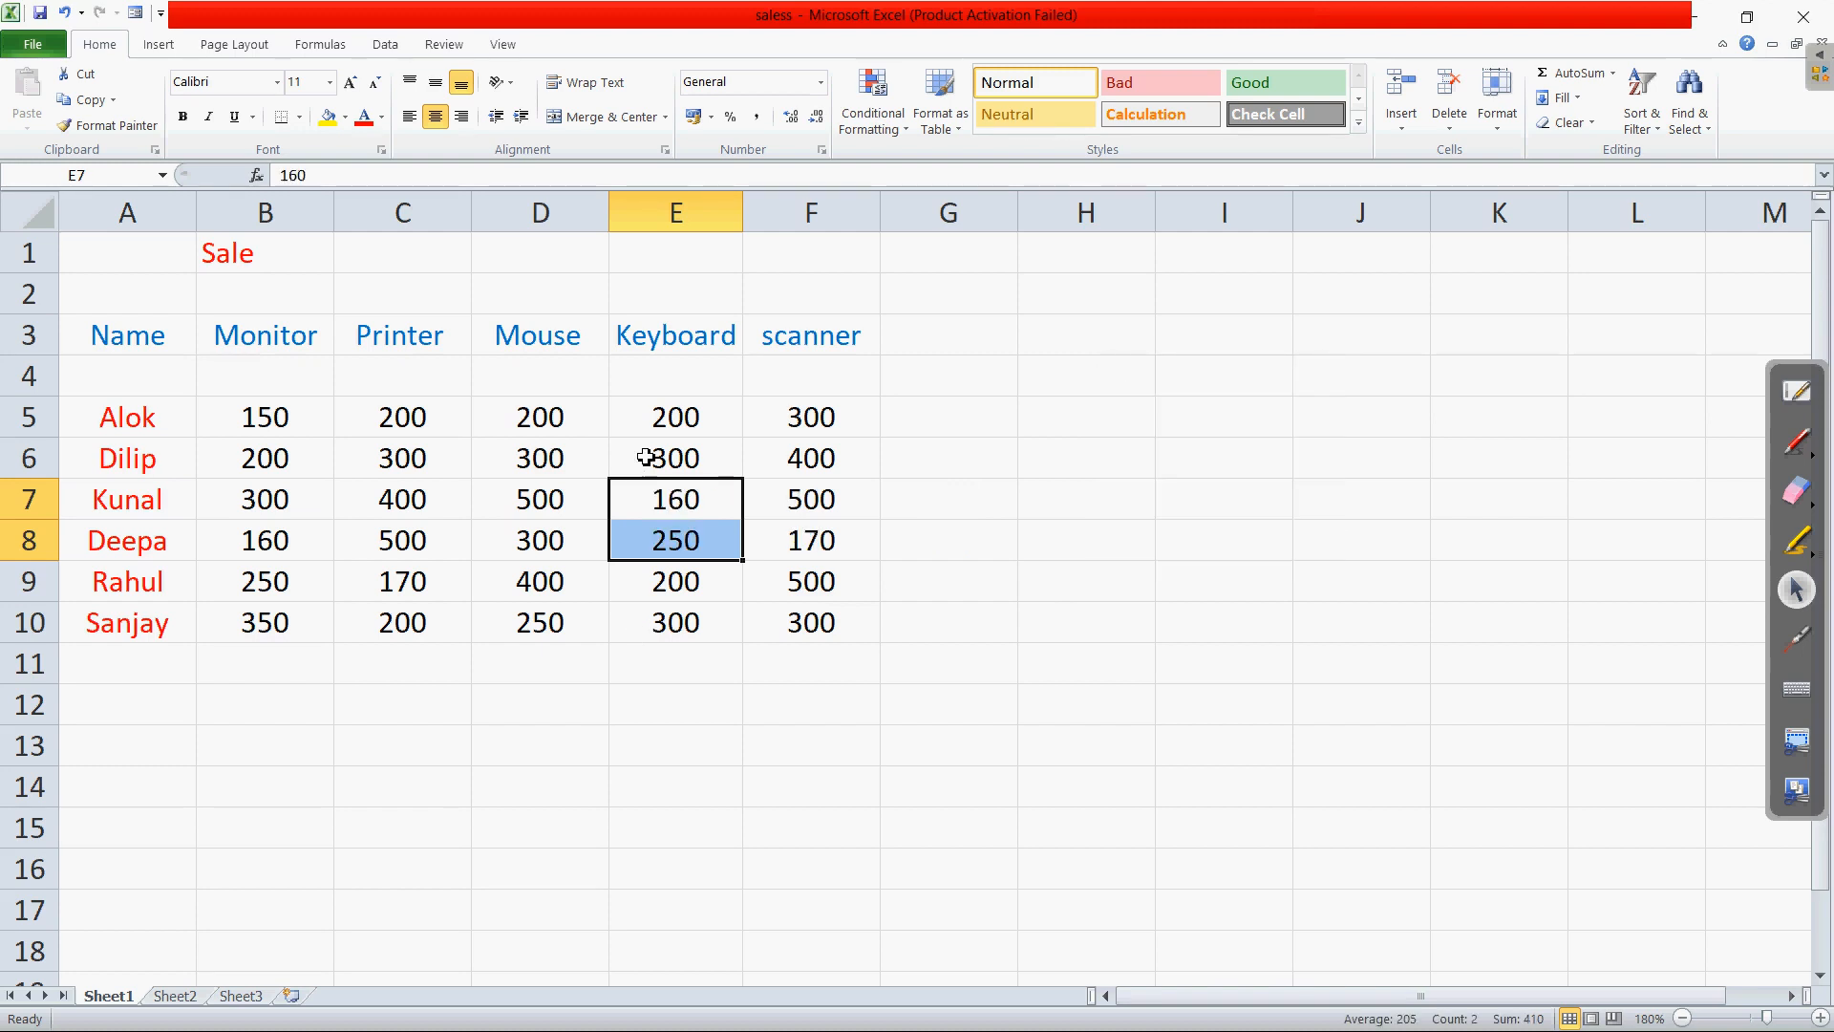
left_click(733, 759)
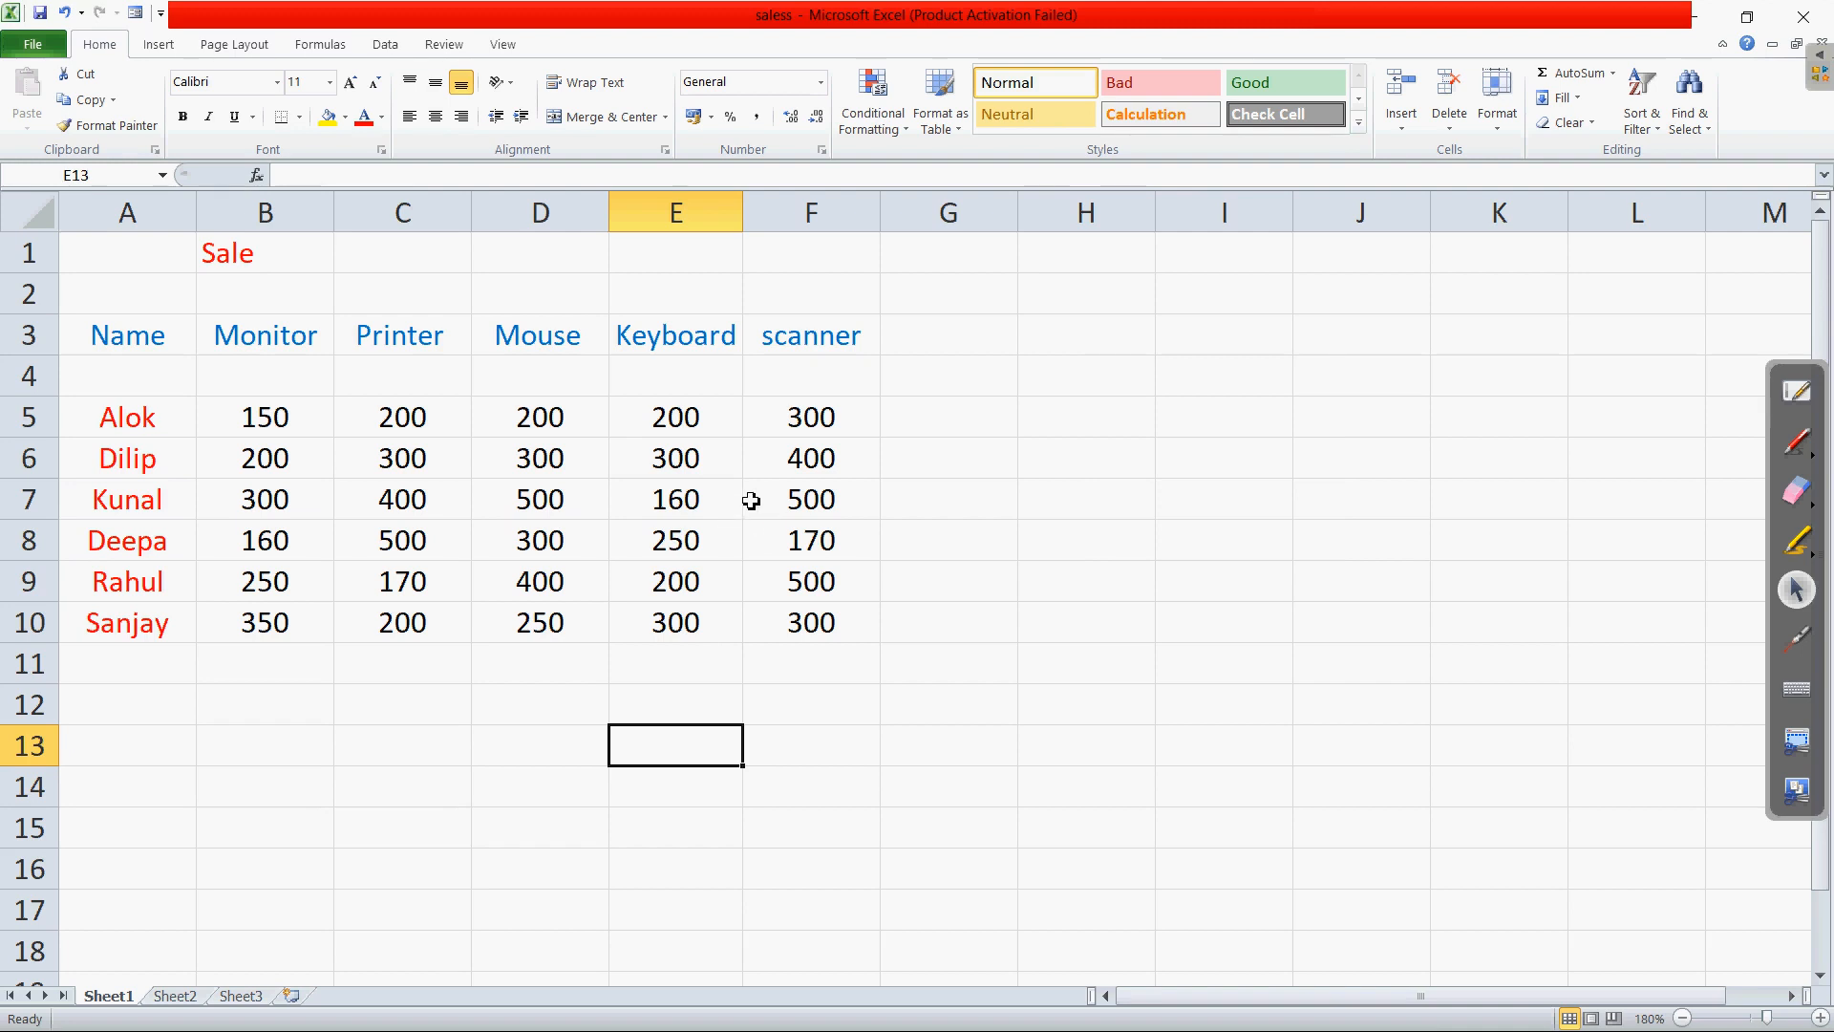
left_click(912, 543)
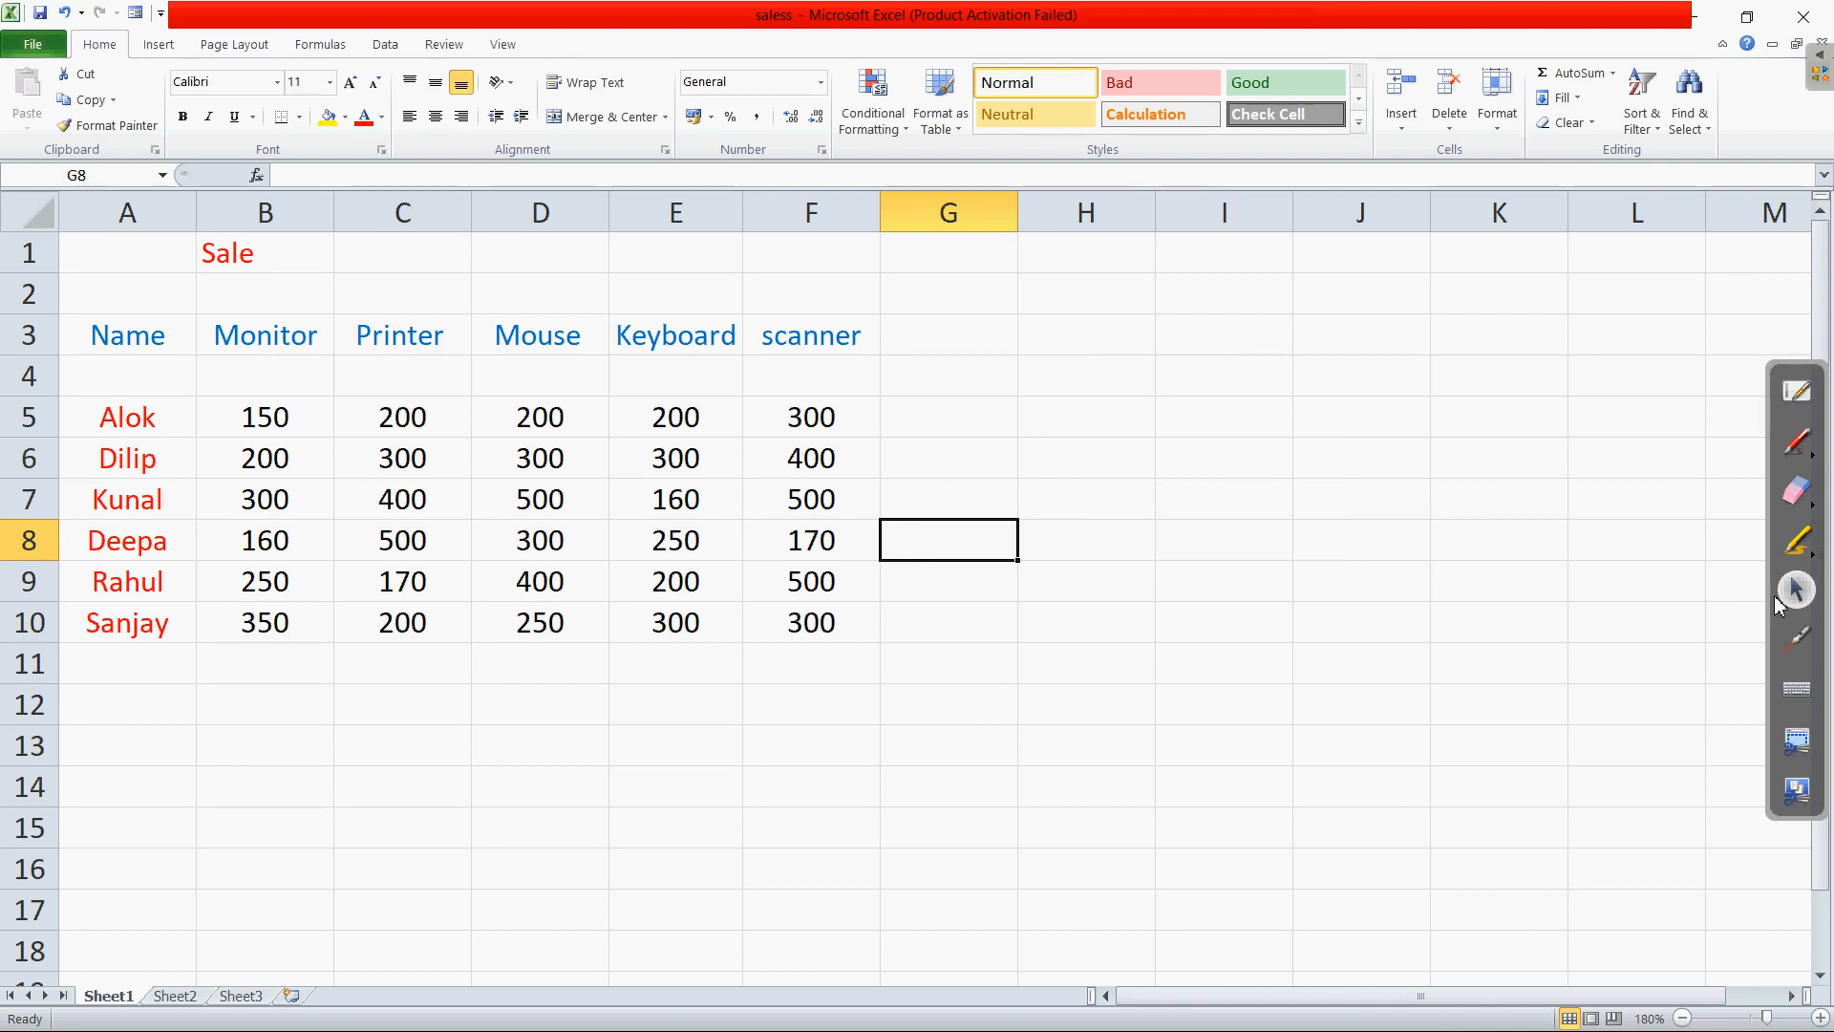
Step: Switch to the PDF textbook and go past Deleting Cells to the Switching Between a Worksheet section
key("alt+Tab")
scroll(1574, 671, "down", 10)
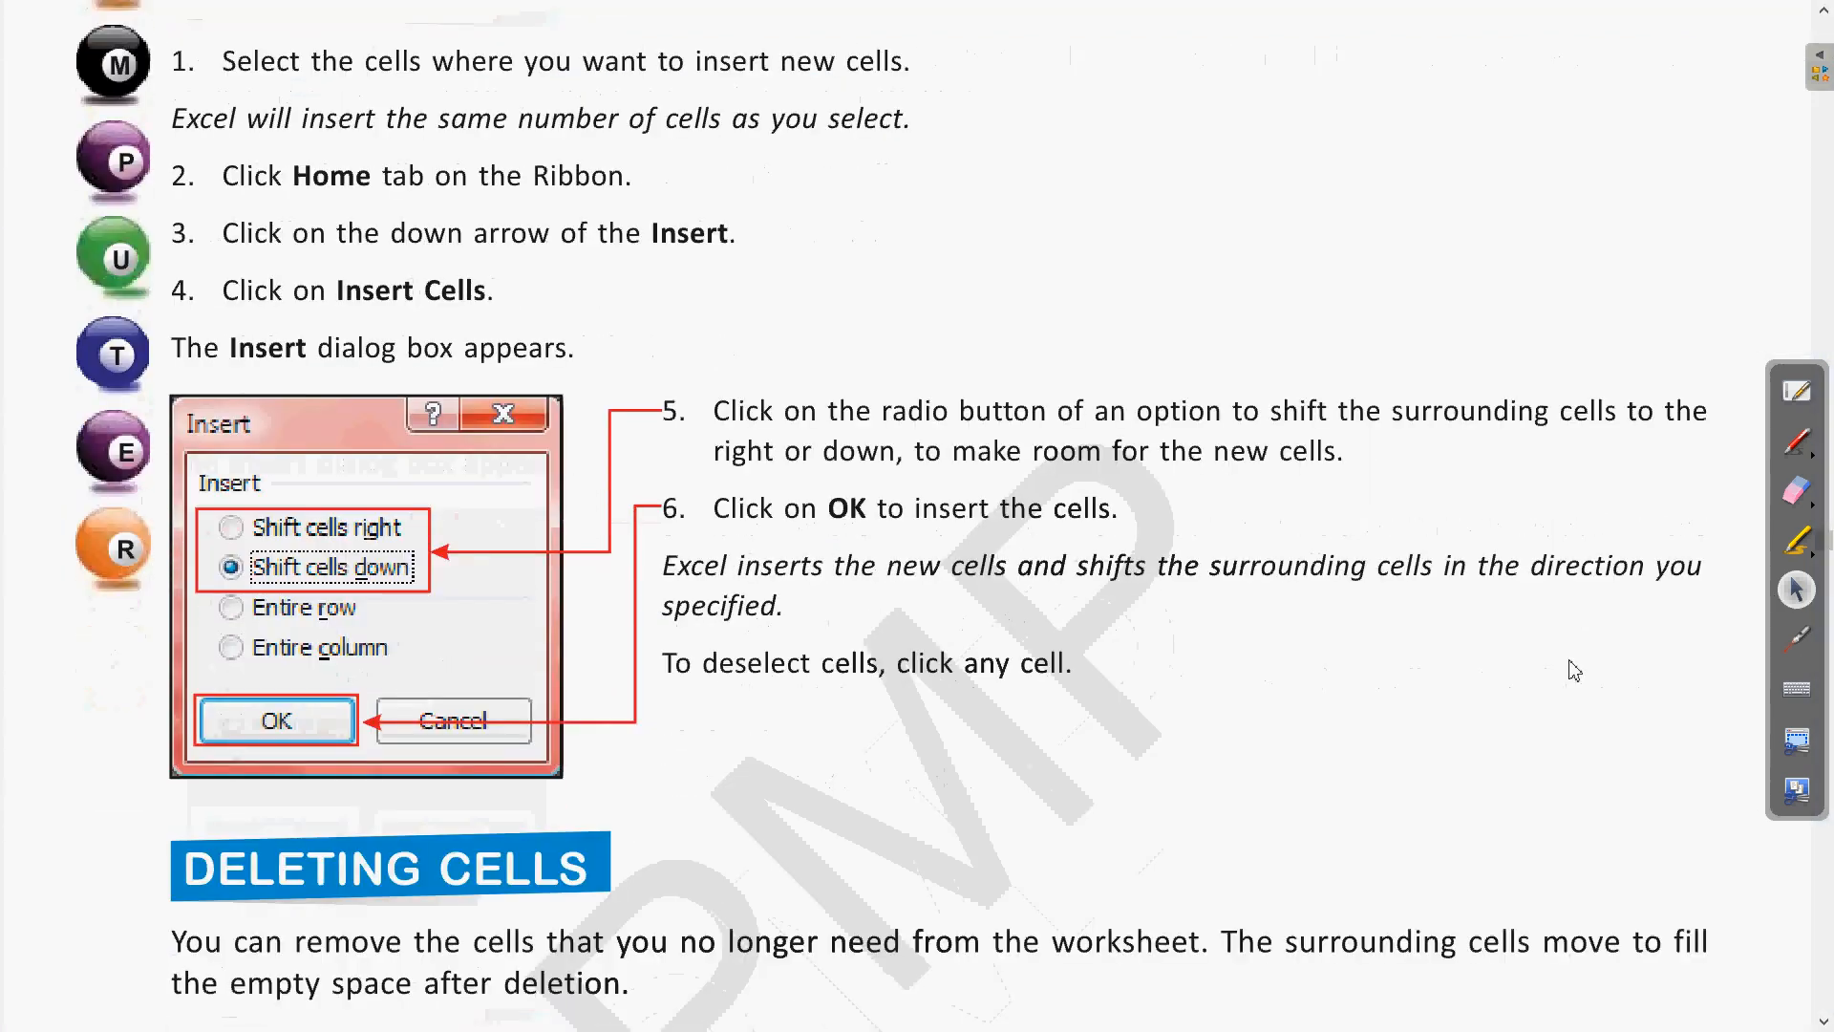
scroll(1585, 638, "down", 10)
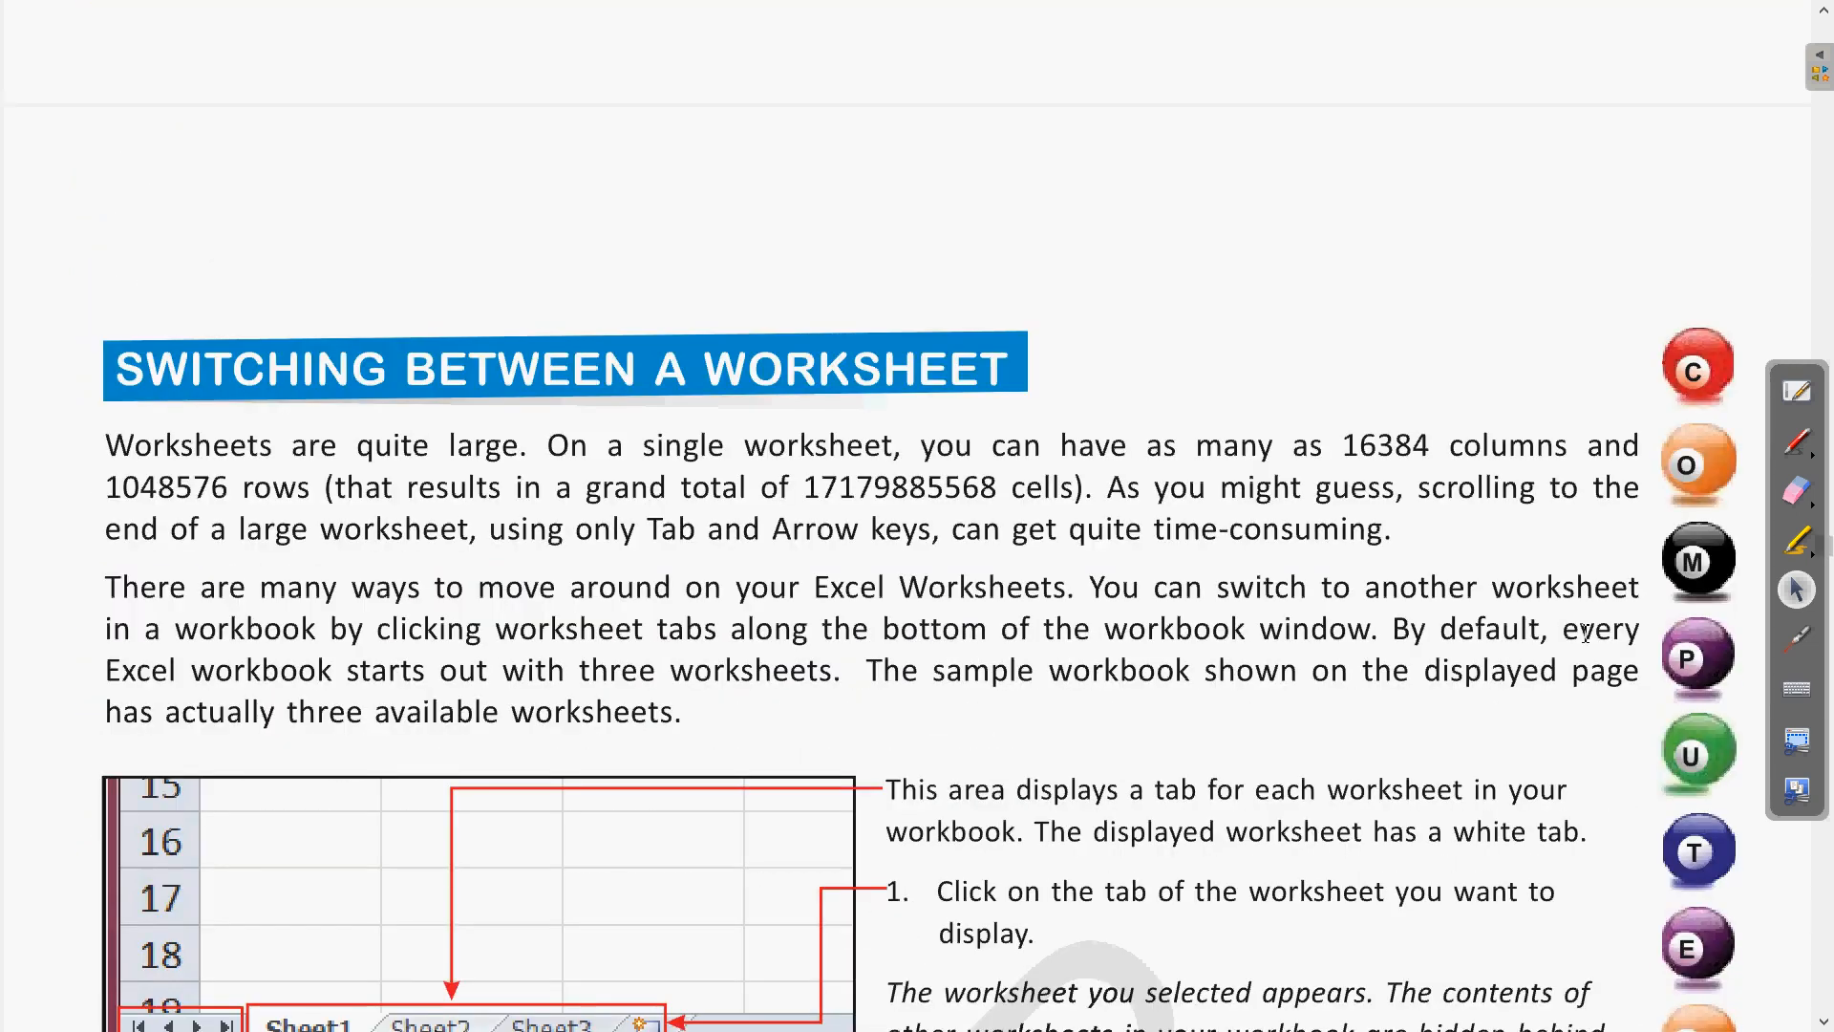
scroll(1585, 632, "down", 2)
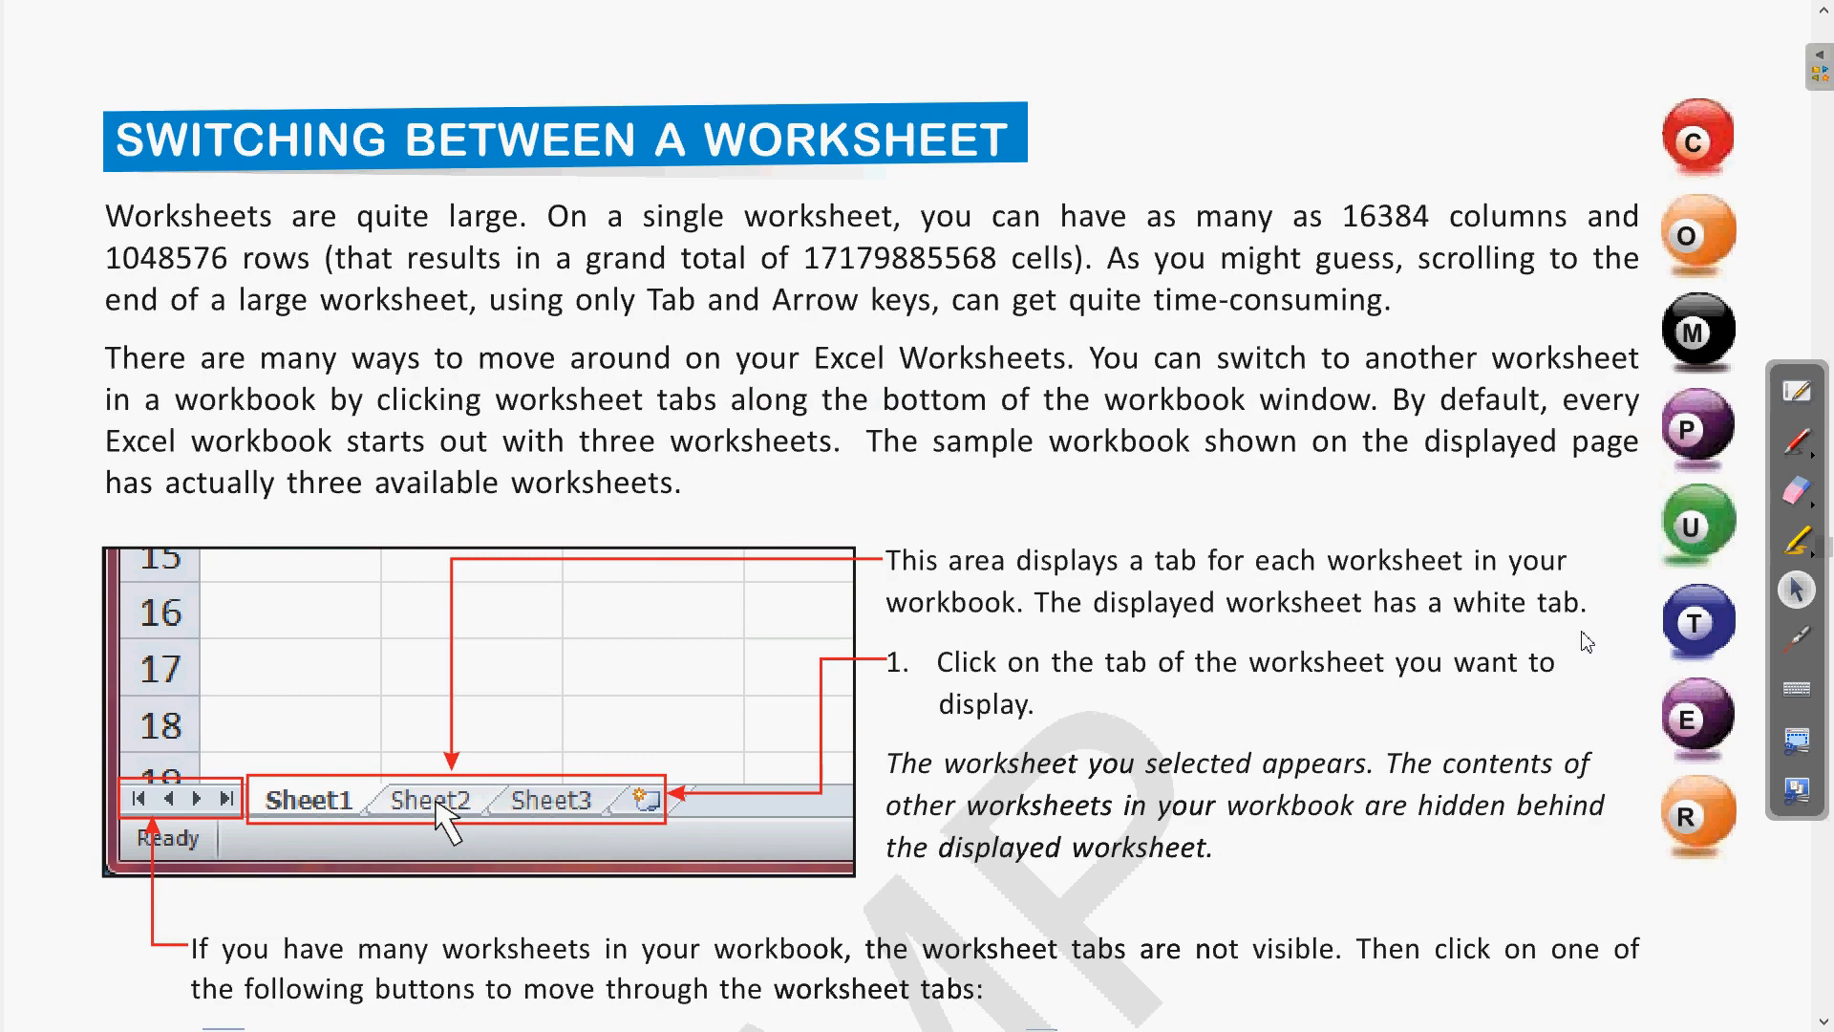